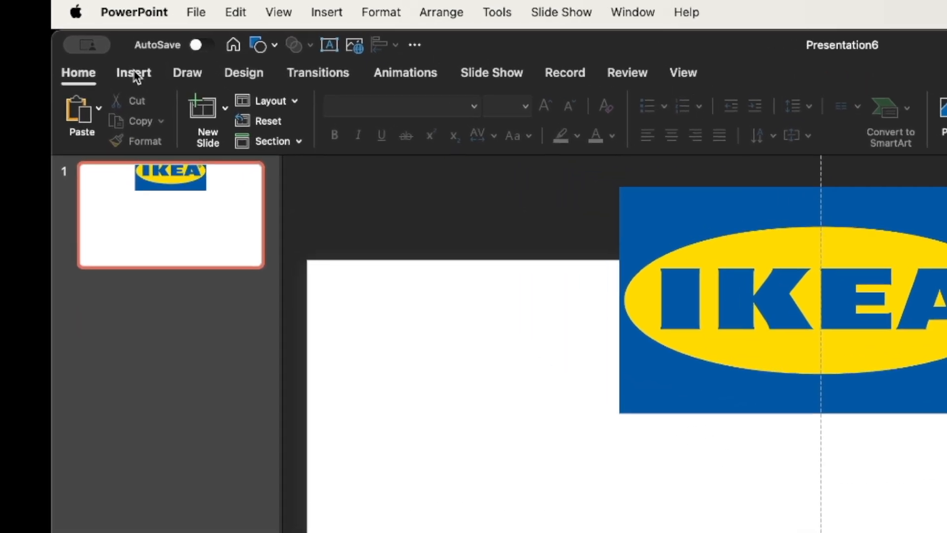
- Draw a rectangle 13.33" wide and 7.5" high covering the whole slide
left_click(296, 81)
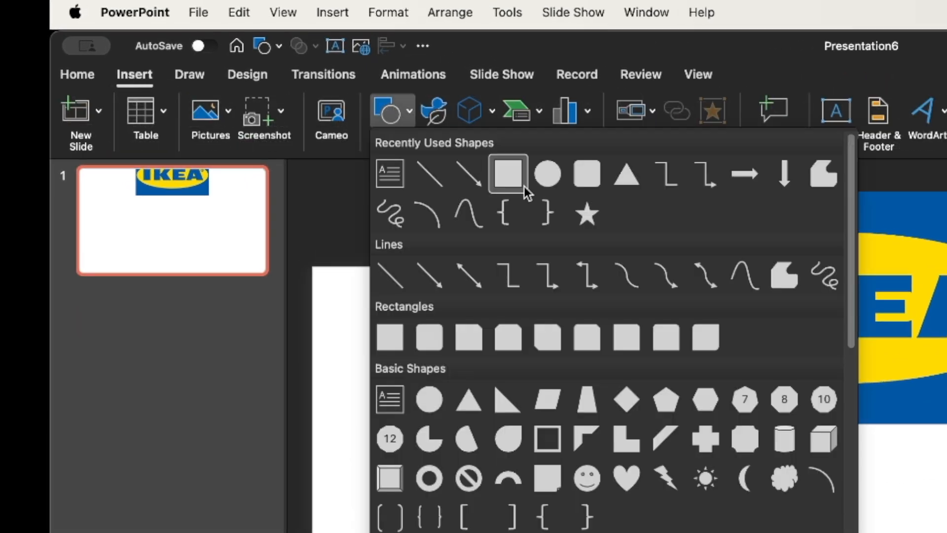
left_click(508, 173)
left_click_drag(316, 273, 946, 532)
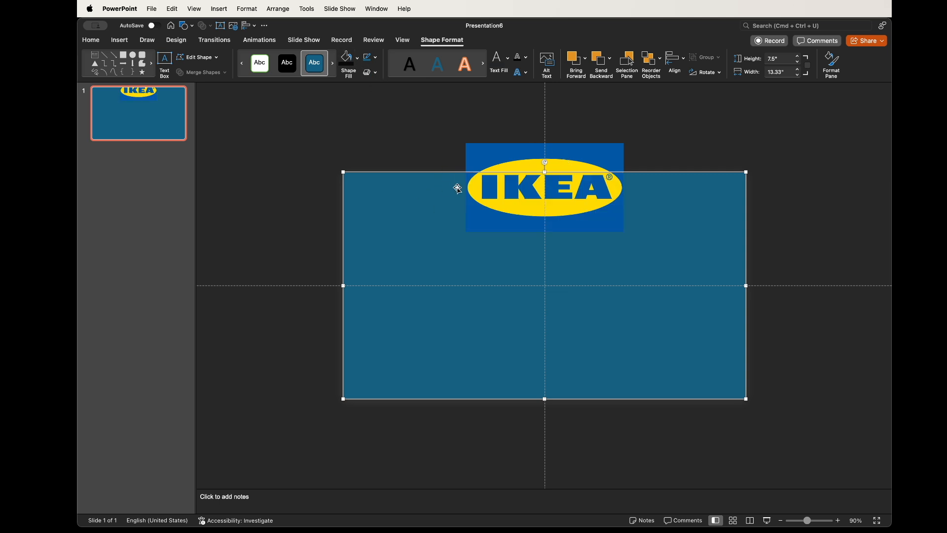
- Fill the slide-sized rectangle with the yellow sampled from the IKEA logo
double_click(514, 157)
scroll(486, 186, "up", 3)
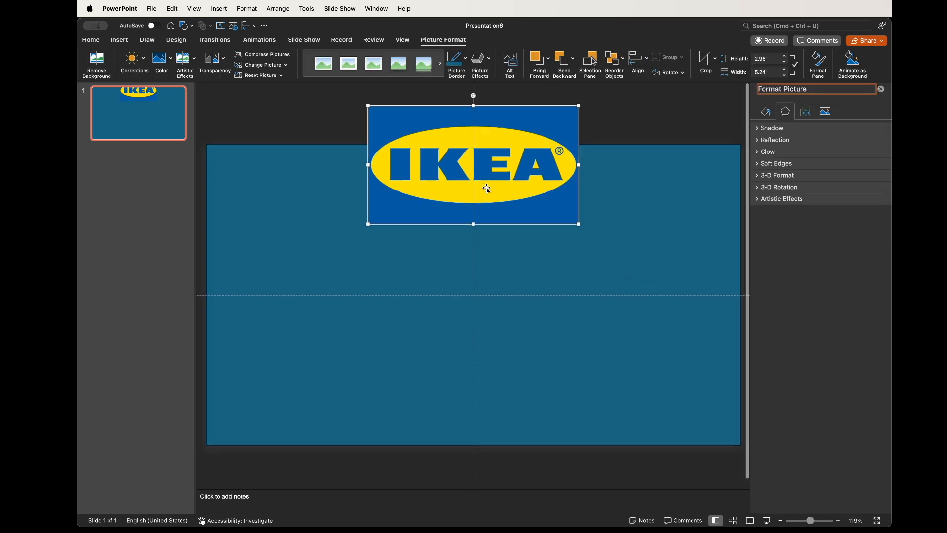
left_click(260, 208)
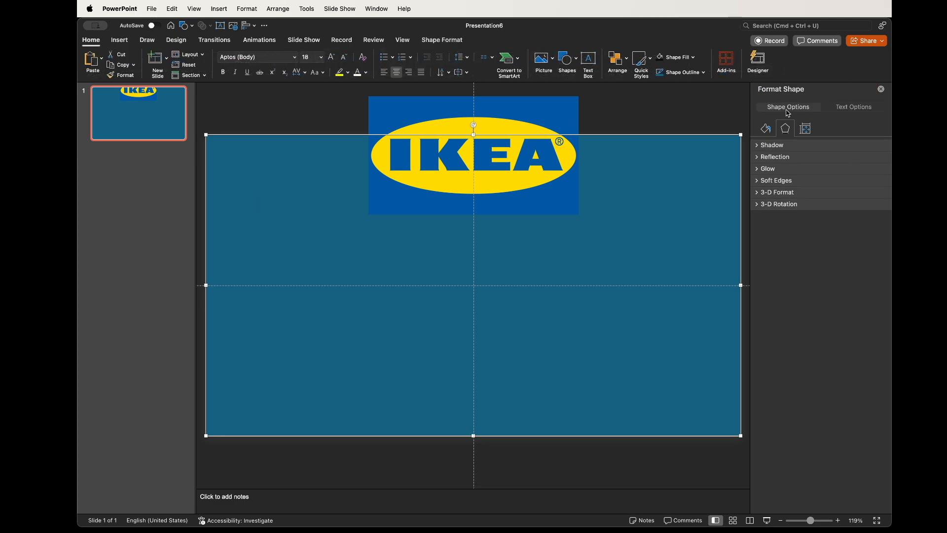
left_click(442, 40)
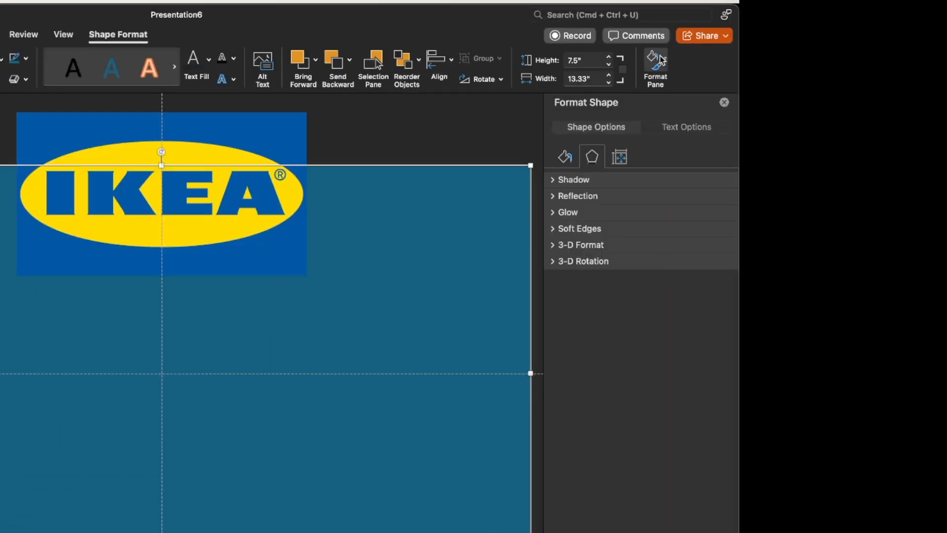
left_click(832, 63)
left_click(566, 181)
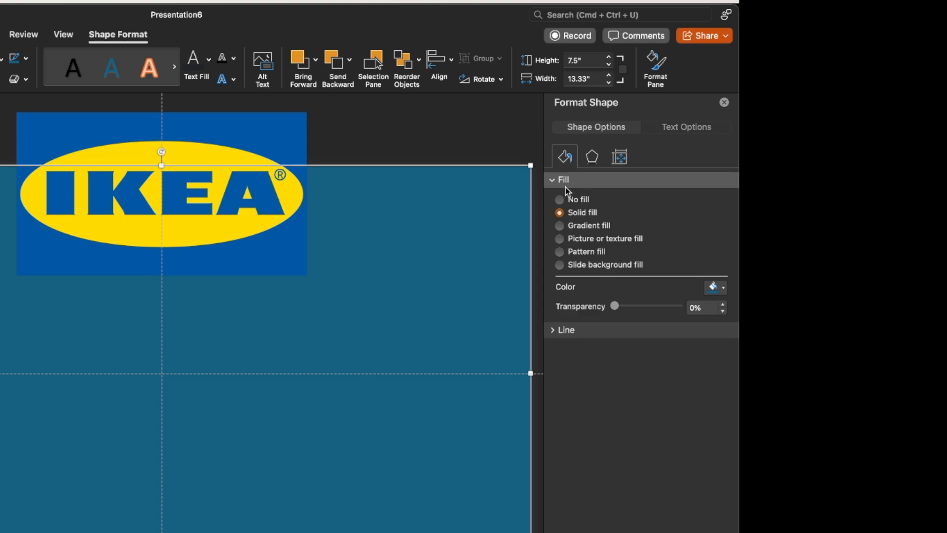
left_click(718, 288)
left_click(654, 439)
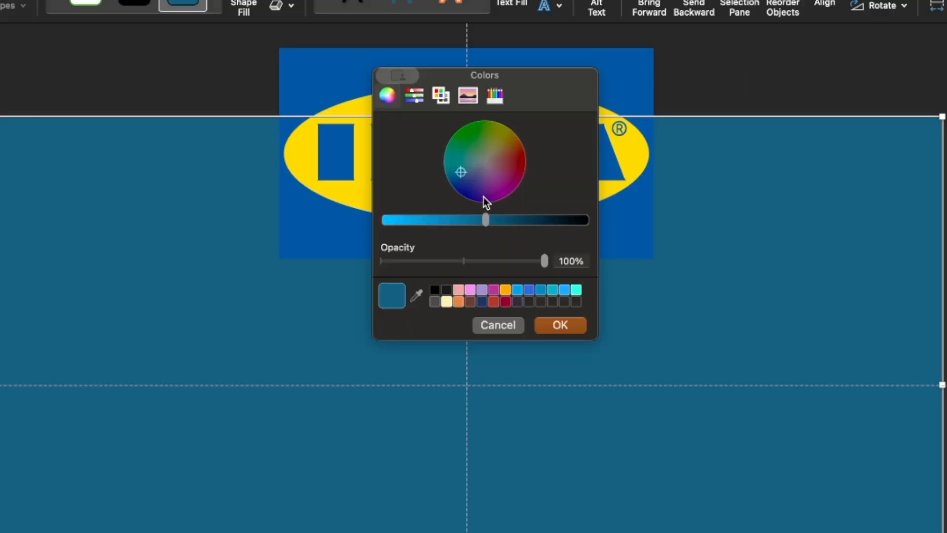
left_click(415, 295)
left_click(341, 193)
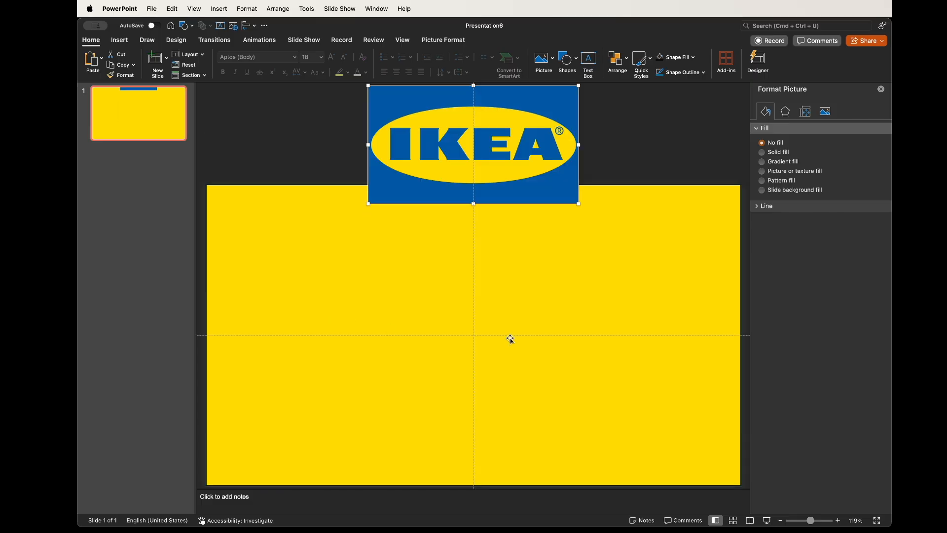
- Add a text box reading "FAKEA" and place it on the yellow rectangle
left_click(119, 39)
left_click(471, 60)
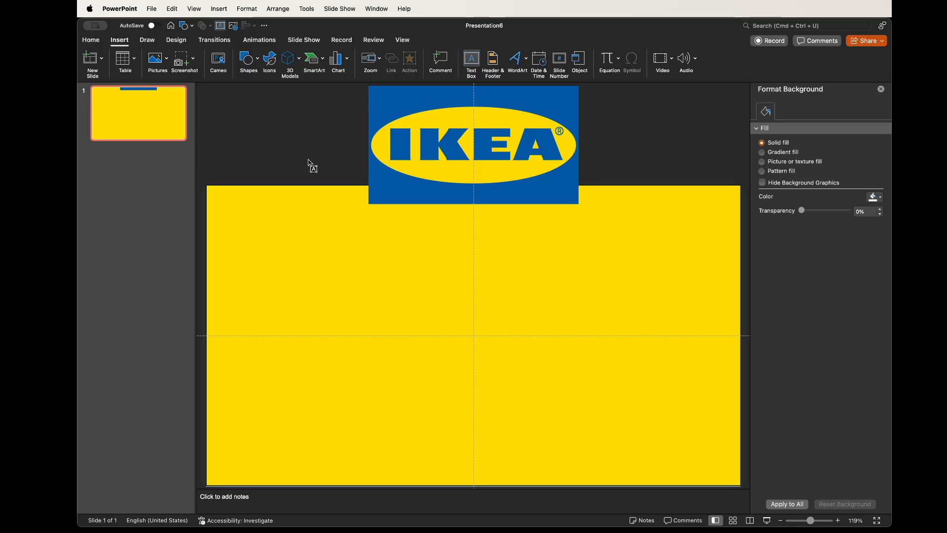
left_click(310, 164)
type("FAKEA")
left_click_drag(319, 177, 469, 341)
- Enlarge the FAKEA text to 72 pt and make it bold
key("super+shift+period")
key("super+shift+period")
key("super+shift+period")
key("super+shift+period")
key("super+shift+period")
key("super+shift+period")
key("super+shift+period")
key("super+shift+period")
key("super+shift+period")
key("super+shift+period")
key("super+shift+period")
key("super+shift+period")
key("super+b")
- Move the FAKEA text box close to the centre of the slide
left_click(489, 324)
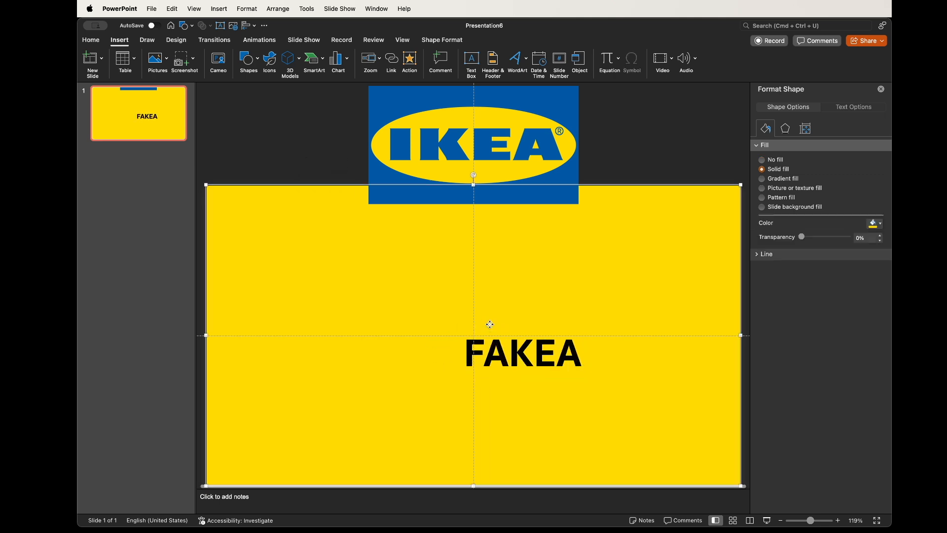
left_click(495, 372)
left_click_drag(497, 384, 460, 360)
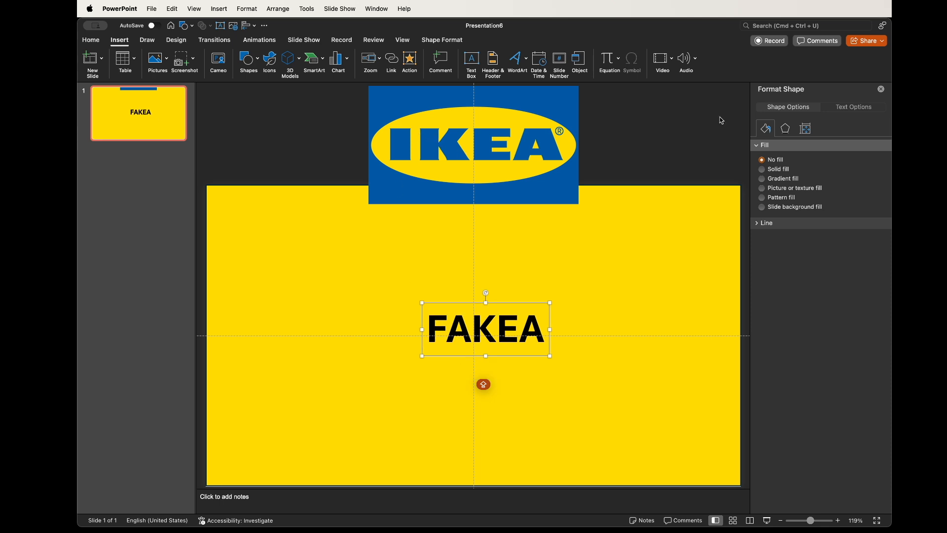
- Set the FAKEA text fill to the blue sampled from the IKEA logo
left_click(444, 41)
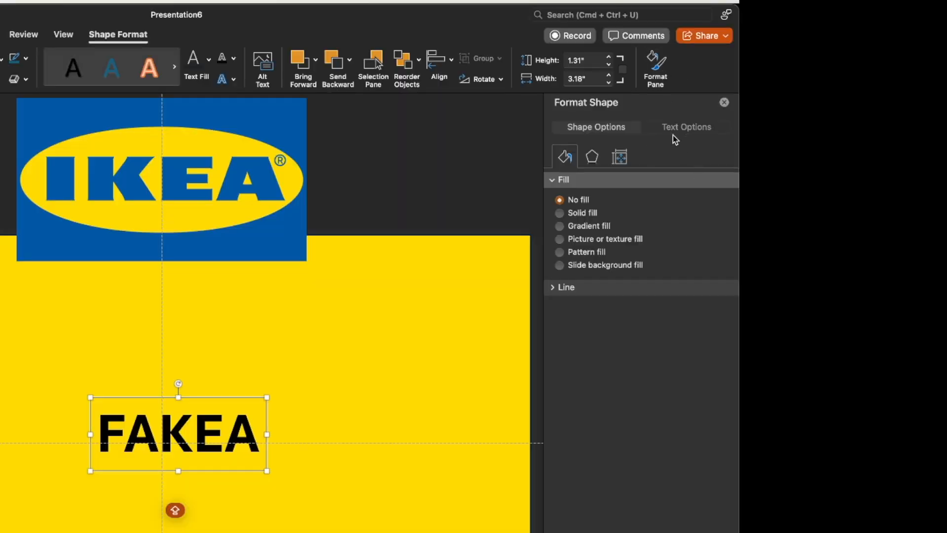
left_click(674, 128)
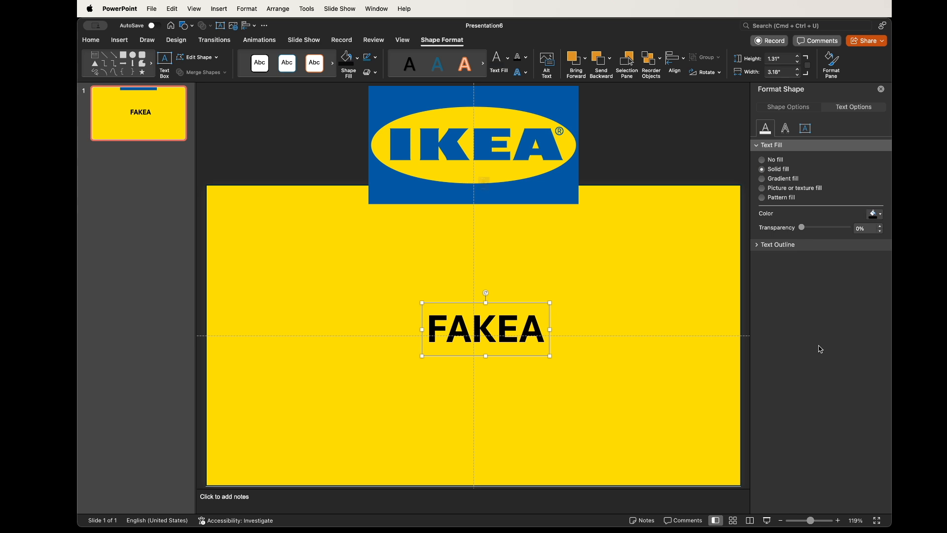
left_click(821, 349)
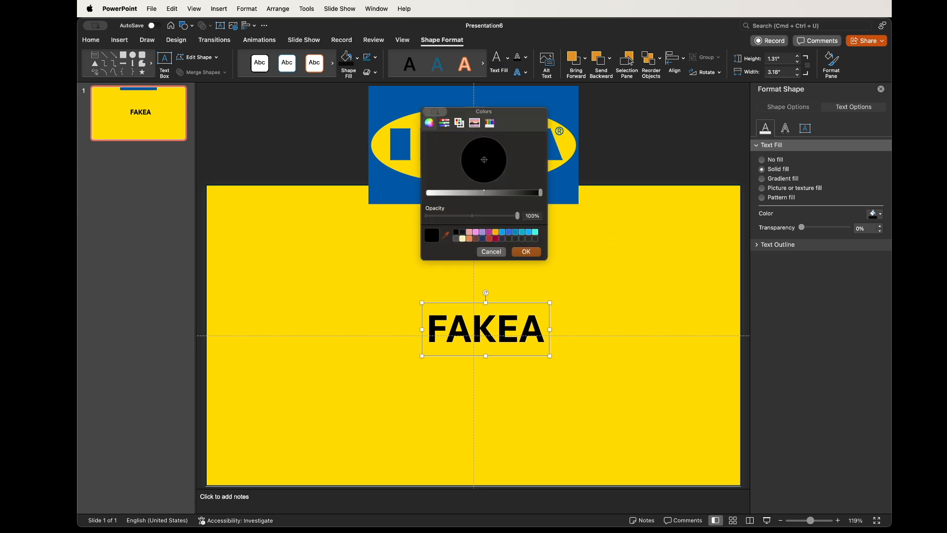
left_click(394, 193)
key("Return")
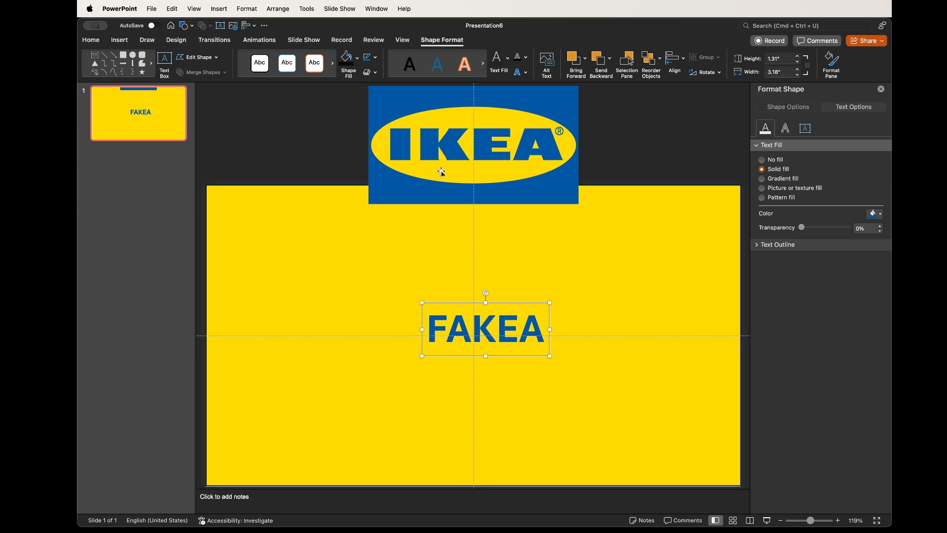
- Style the FAKEA text in heavy Gill Sans at 166 pt and delete the IKEA reference logo
left_click(97, 43)
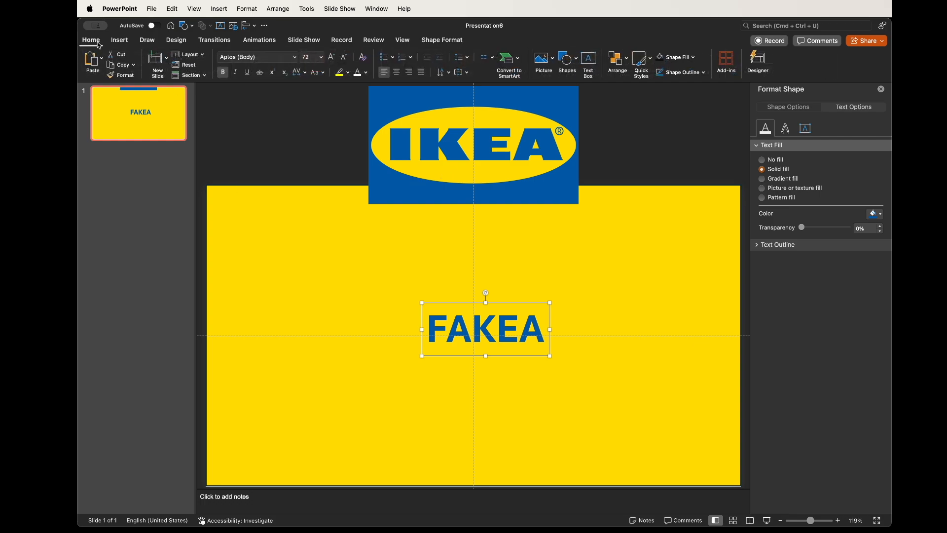
left_click(294, 57)
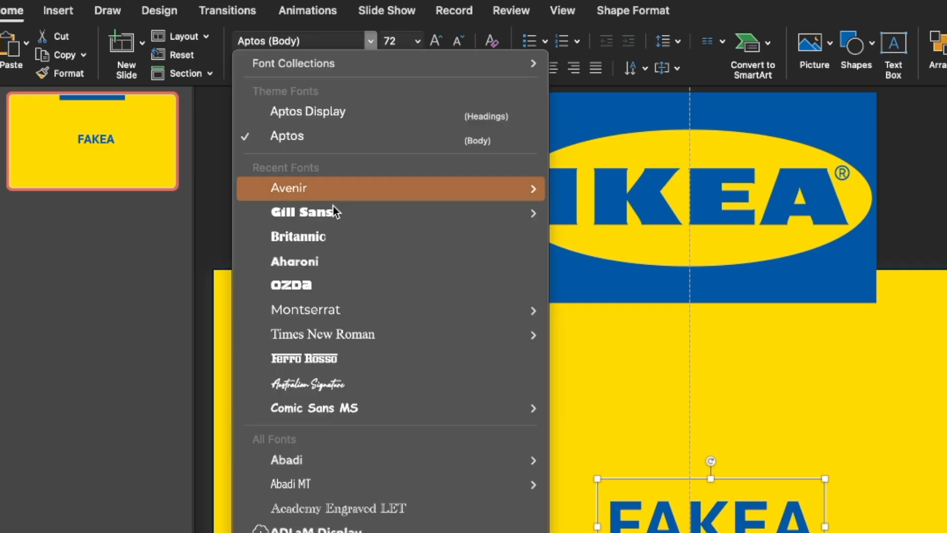
left_click(333, 211)
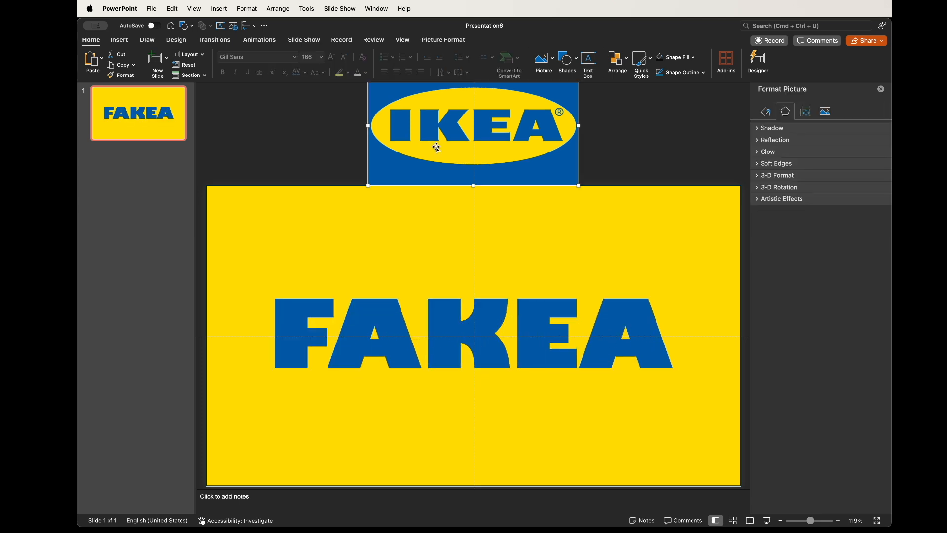
key("Delete")
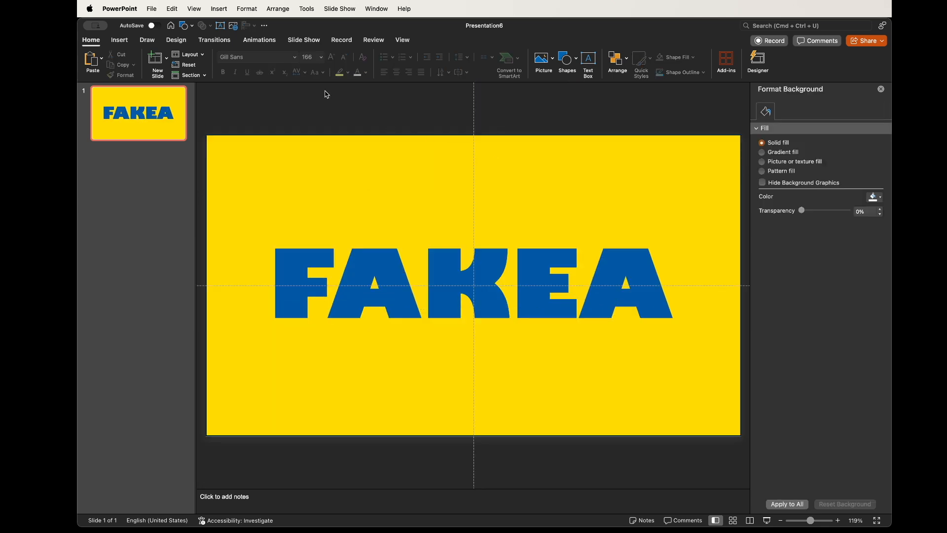
- Duplicate the FAKEA slide and add the white tagline "Not as cheap as it looks" in 60 pt Montserrat beneath the name on the copy
left_click(137, 129)
key("super+d")
type("Not as cheap as it looks")
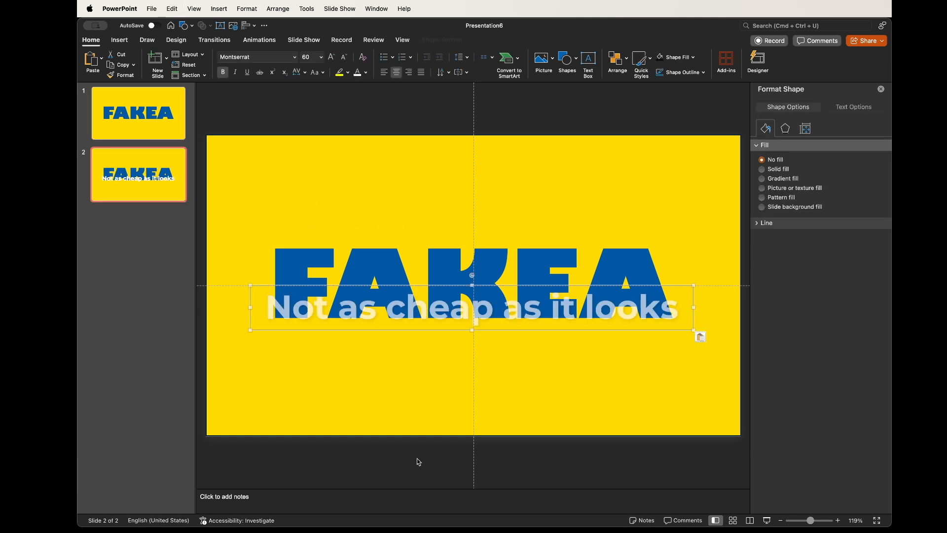
left_click_drag(396, 331, 396, 361)
left_click(399, 125)
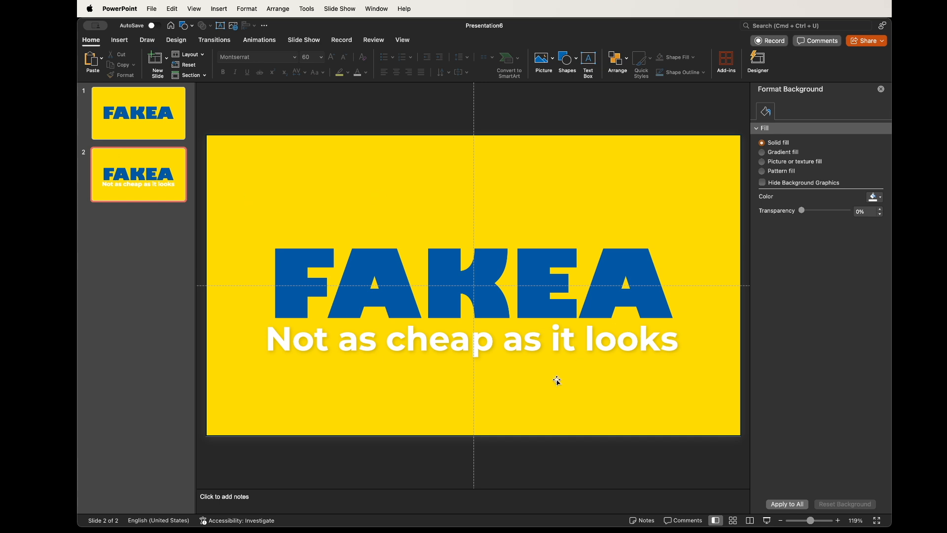
- Duplicate the tagline slide and reduce the FAKEA text on slide 3 to 60 pt
left_click(138, 188)
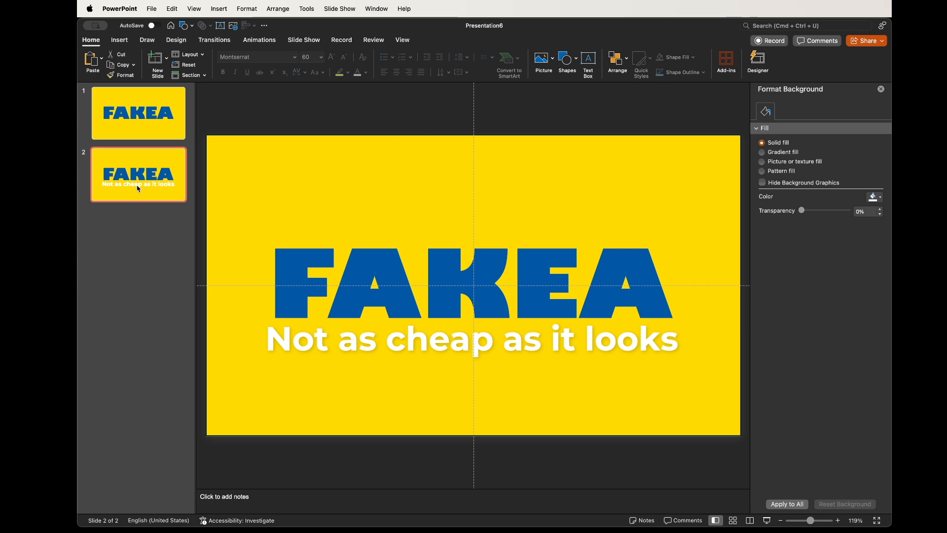
key("super+d")
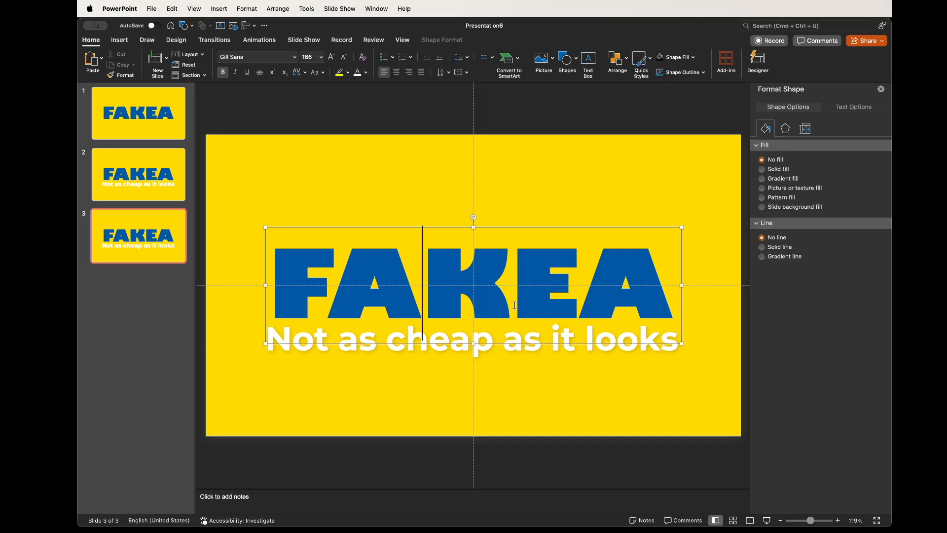
key("super+shift+comma")
key("super+shift+comma")
key("super+shift+comma")
key("super+shift+comma")
key("super+shift+comma")
key("super+shift+comma")
key("super+shift+comma")
key("super+shift+comma")
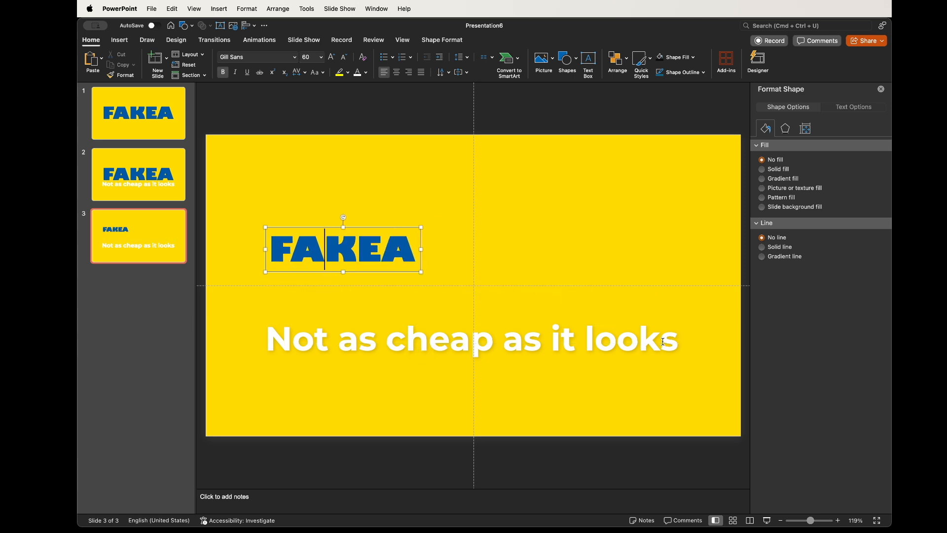
- On slide 3, move FAKEA into the slide's upper-left corner and raise the tagline above the horizontal centre line
left_click_drag(393, 272, 342, 183)
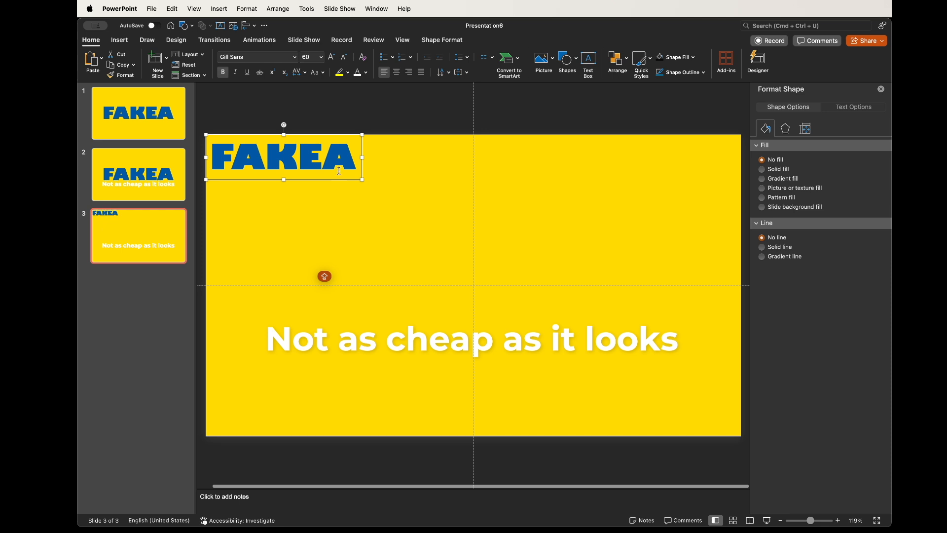
left_click(445, 359)
left_click_drag(445, 360, 450, 254)
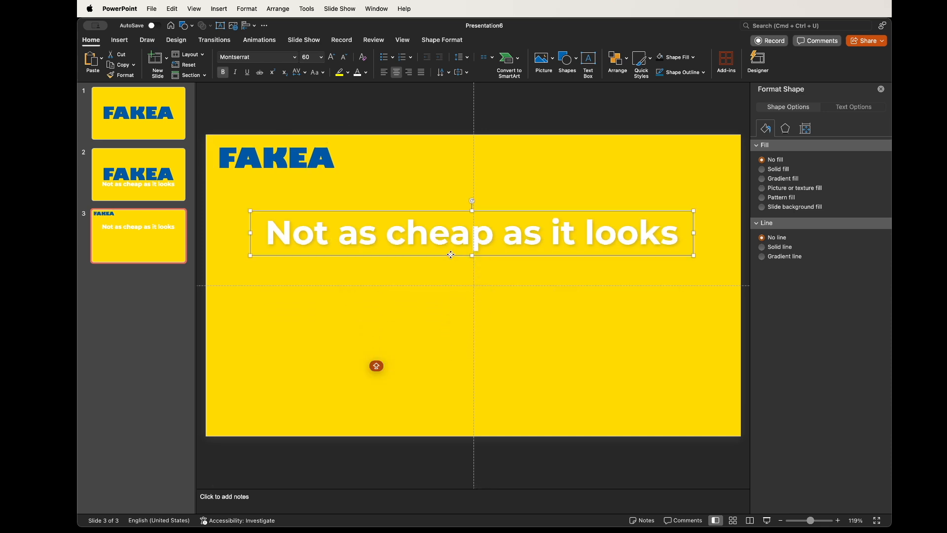
- Reduce the tagline on slide 3 to 32 pt and make its text fill fully transparent
key("super+shift+comma")
key("super+shift+comma")
key("super+shift+comma")
key("super+shift+comma")
key("super+shift+comma")
key("super+shift+comma")
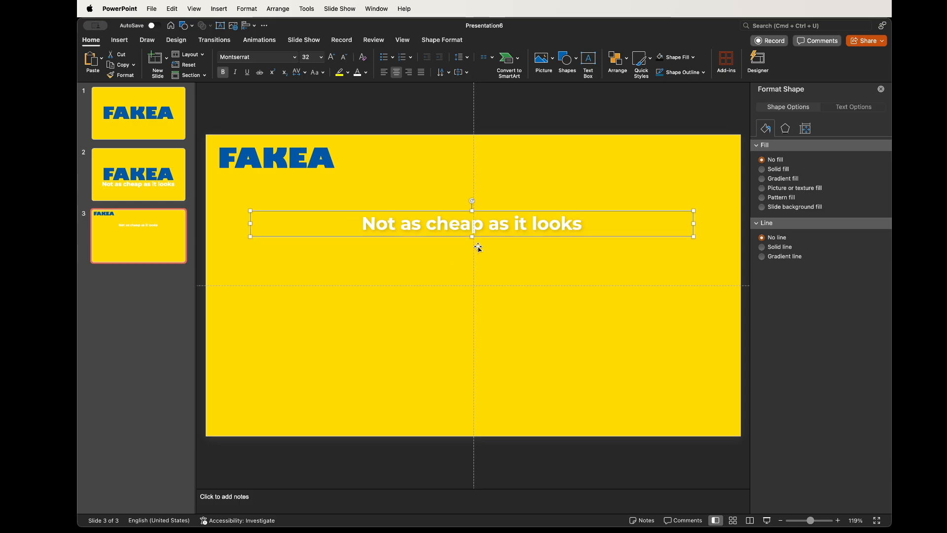
left_click(867, 106)
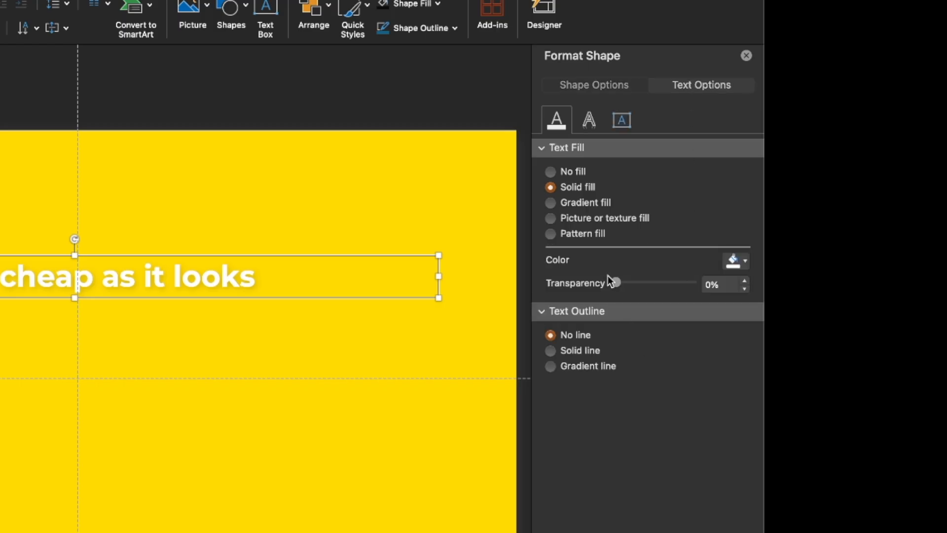
left_click_drag(615, 281, 695, 281)
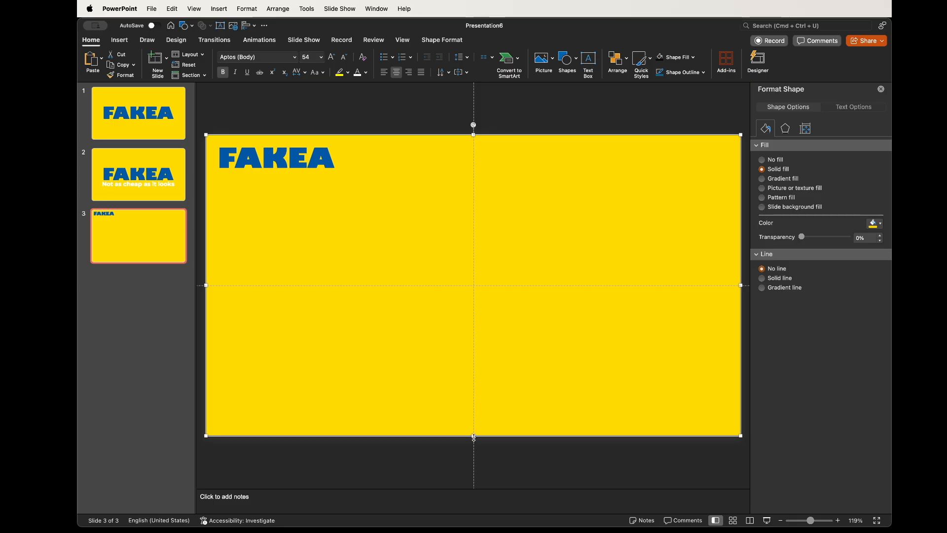
- Shorten the yellow rectangle on slide 3 from below and cover the freed lower strip with a white copy of it
left_click_drag(473, 435, 471, 345)
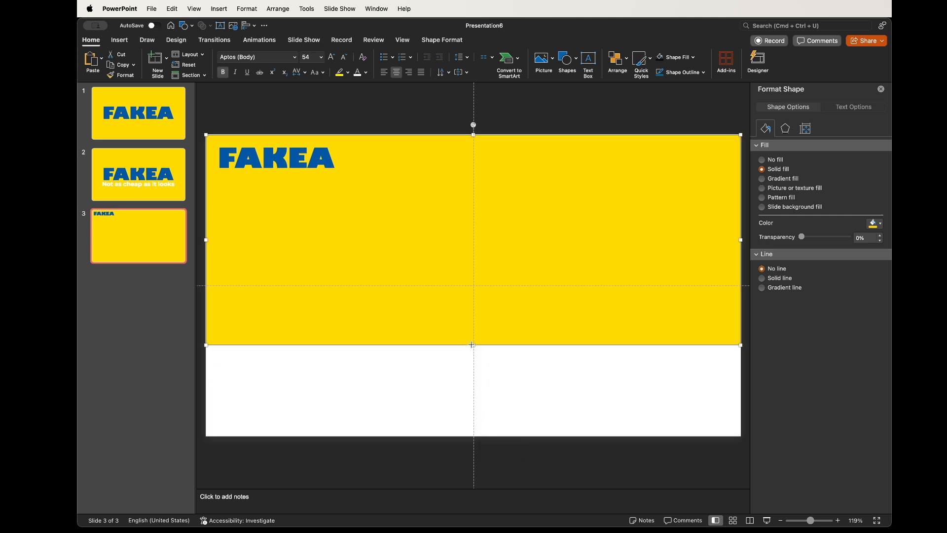
left_click(444, 388)
left_click(320, 239)
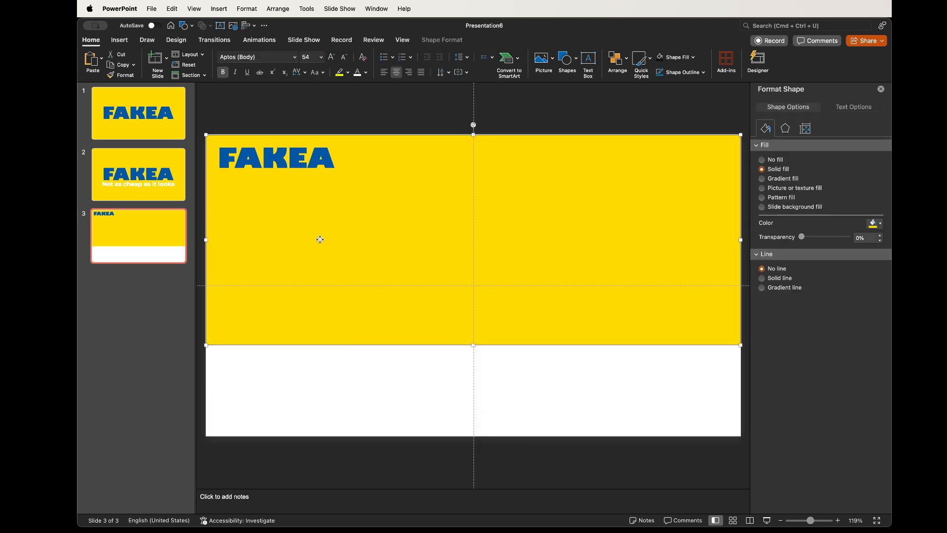
key("super+v")
left_click_drag(345, 252, 388, 383)
left_click_drag(473, 469, 461, 378)
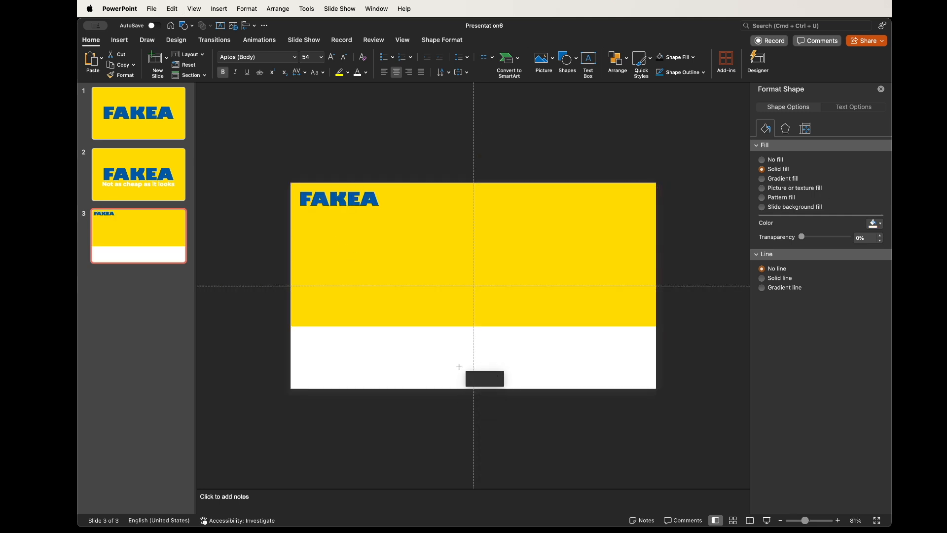
scroll(454, 356, "up", 5)
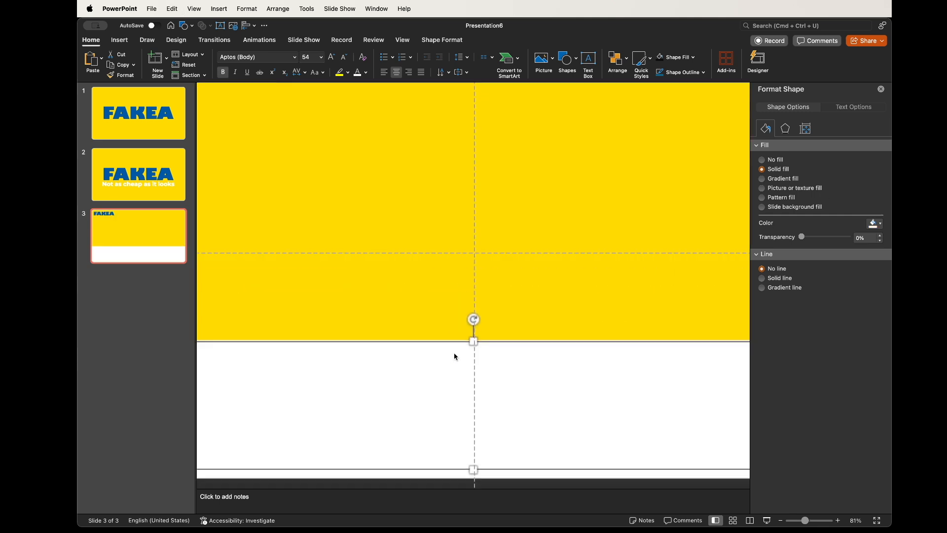
scroll(454, 355, "down", 5)
- On slide 3, raise the boundary between the yellow rectangle and the white lower strip slightly
left_click(247, 345)
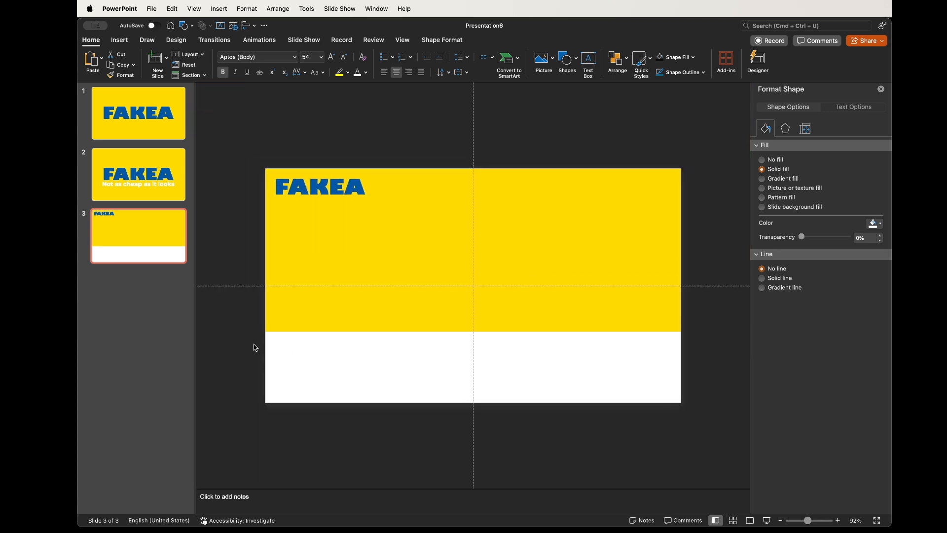
left_click(467, 365)
left_click(473, 321)
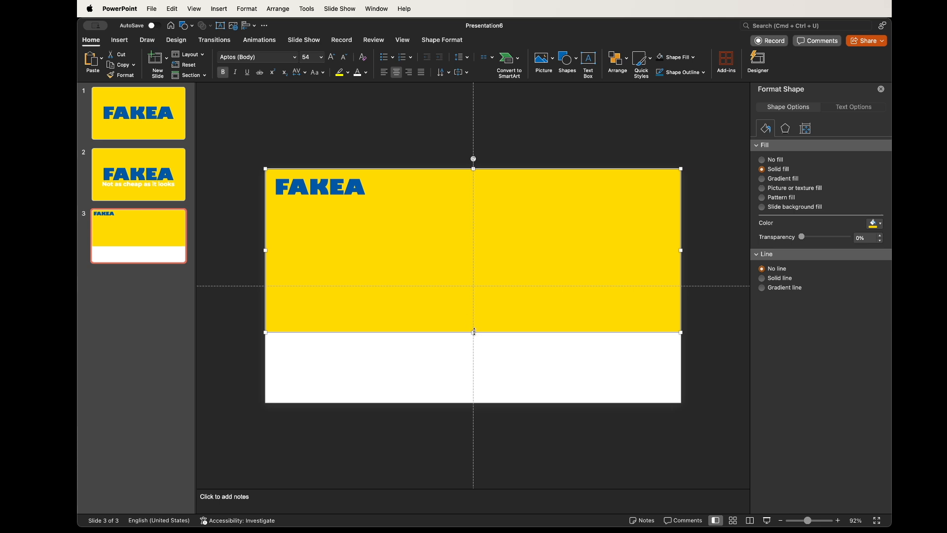
left_click_drag(474, 331, 474, 321)
left_click(433, 445)
- Give the white lower strip a linear gradient fill running downward at 90°
left_click(451, 381)
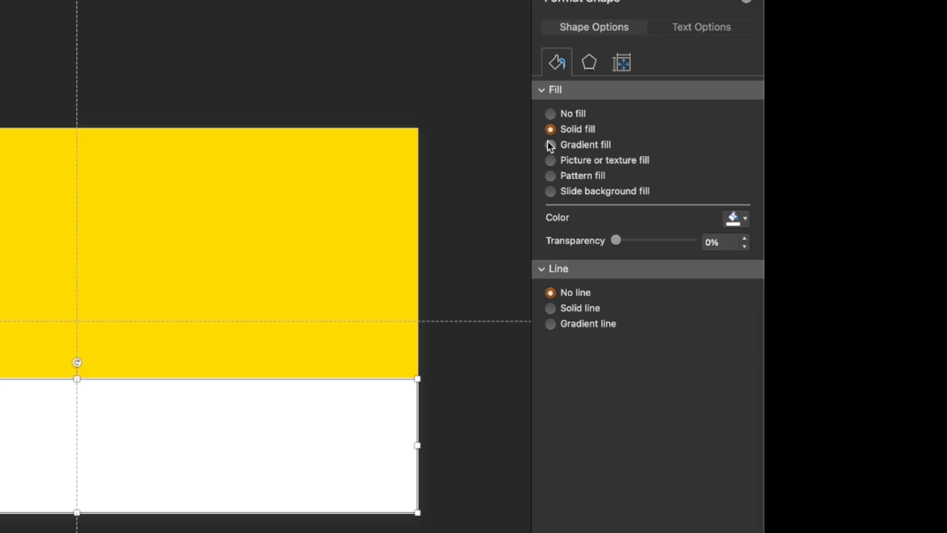
left_click(549, 144)
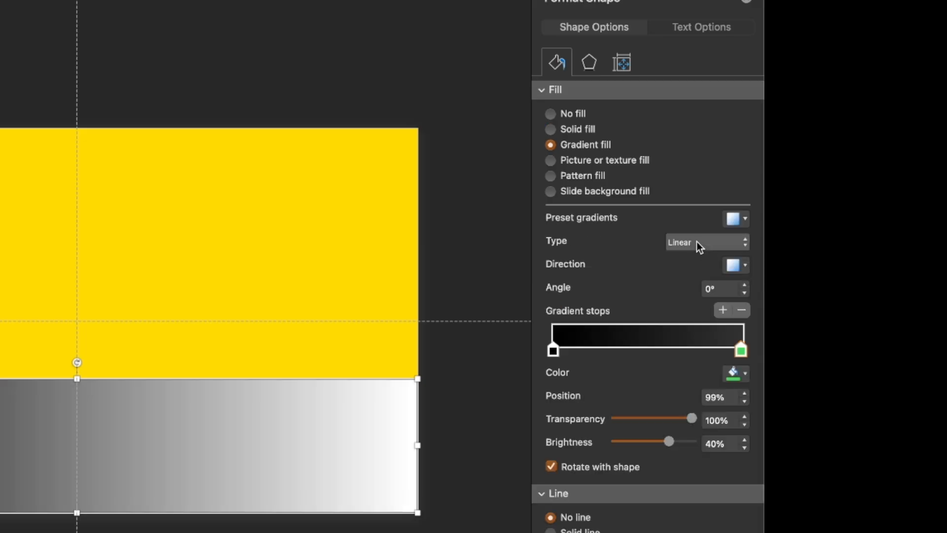
left_click(735, 266)
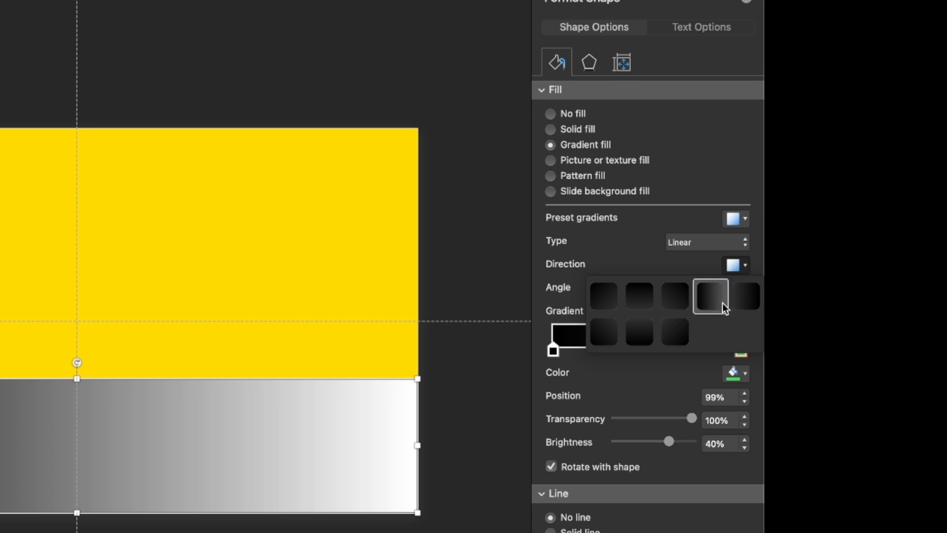
left_click(640, 298)
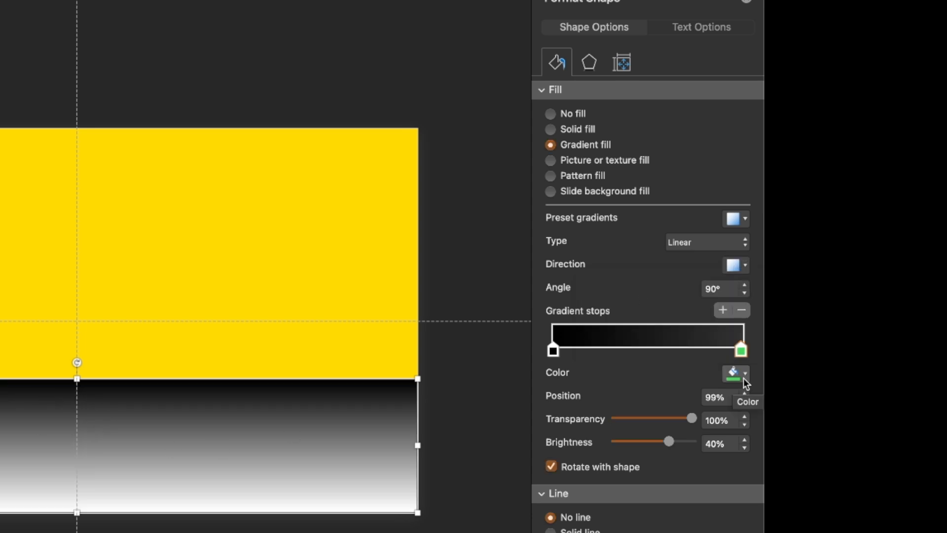
- Make both gradient stops of the strip black, with 100% transparency at the end stop and 60% at the start stop
left_click(744, 375)
left_click(637, 414)
left_click(553, 351)
left_click(741, 354)
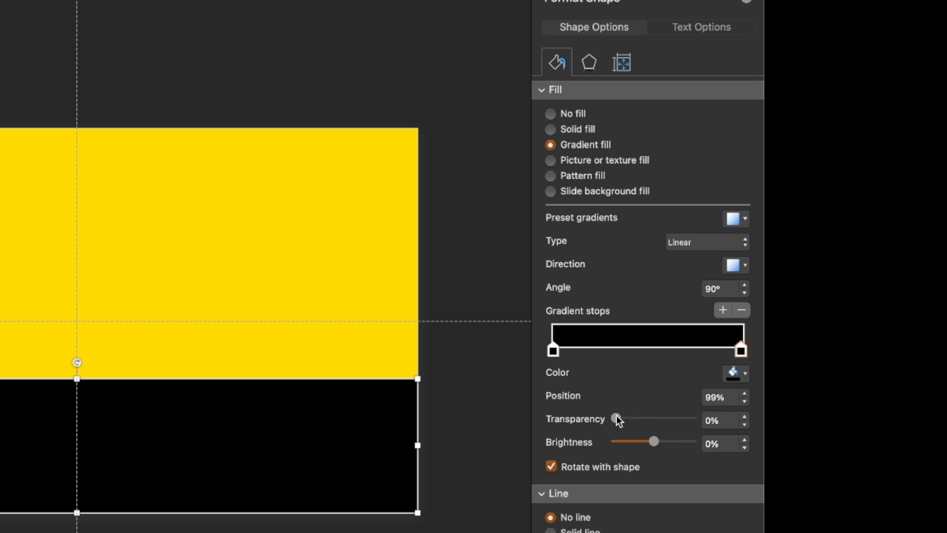
left_click_drag(616, 417, 693, 418)
left_click(553, 351)
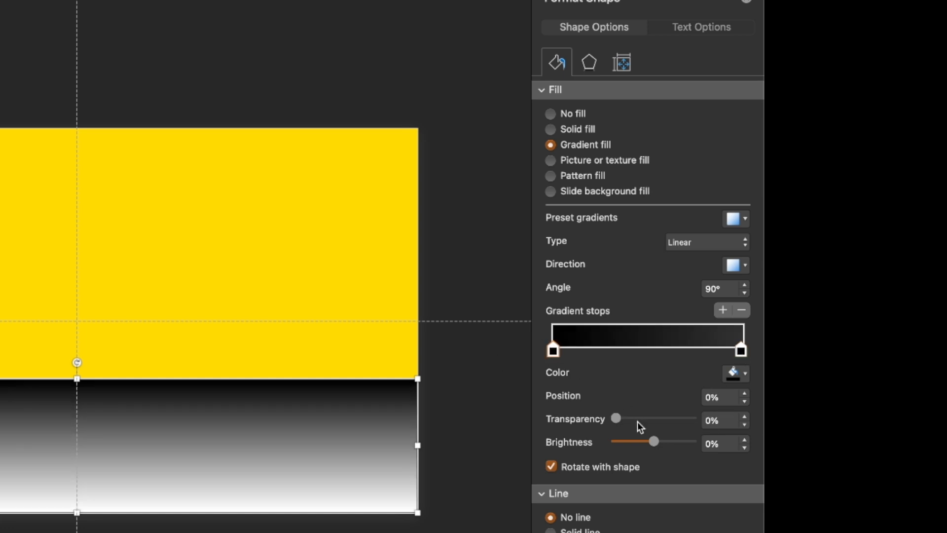
left_click_drag(617, 418, 662, 423)
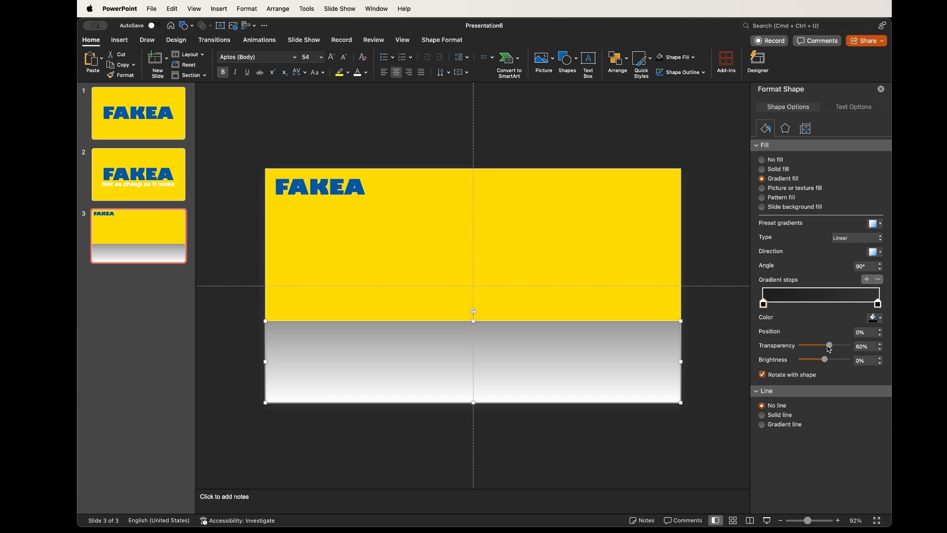
left_click(717, 262)
left_click(326, 271)
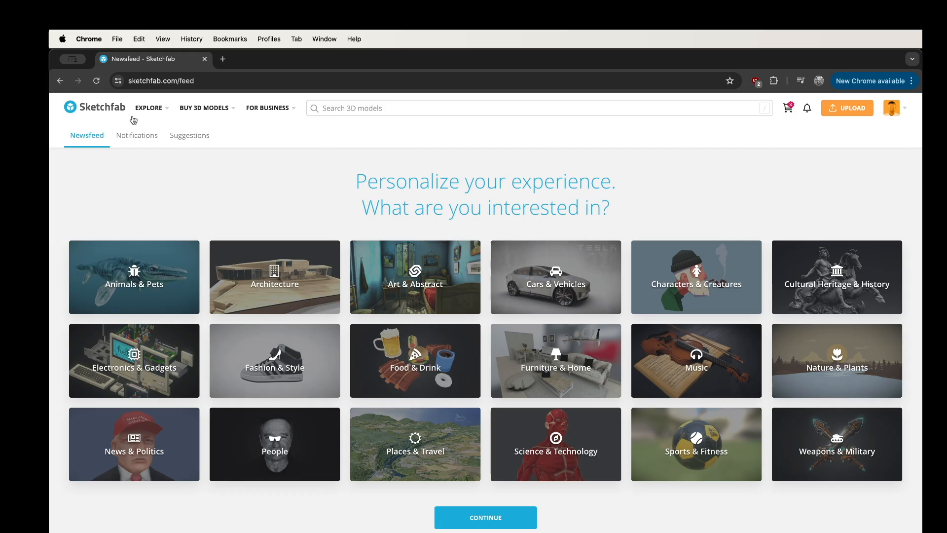
- Switch to Sketchfab and search its 3D models for IKEA CHAIR, looking through the models found
left_click(350, 107)
type("IKEA CHAIR")
key("Return")
scroll(327, 247, "down", 3)
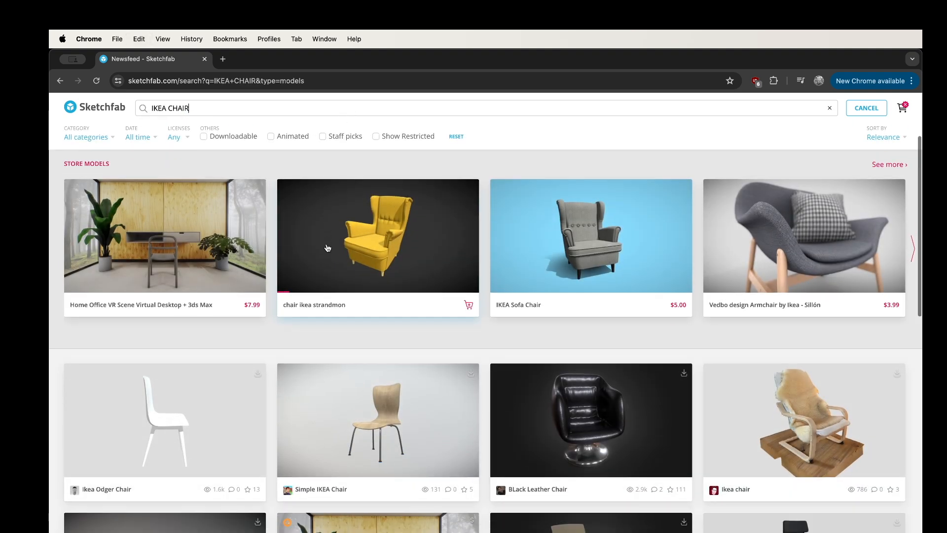
scroll(327, 249, "up", 3)
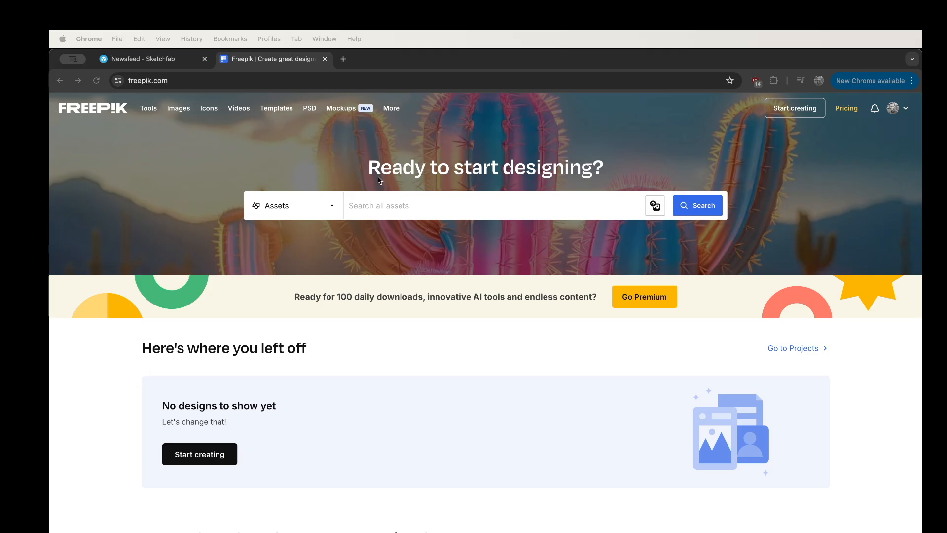
- Switch to Freepik and search all assets for HOUSEPLANT
left_click(329, 206)
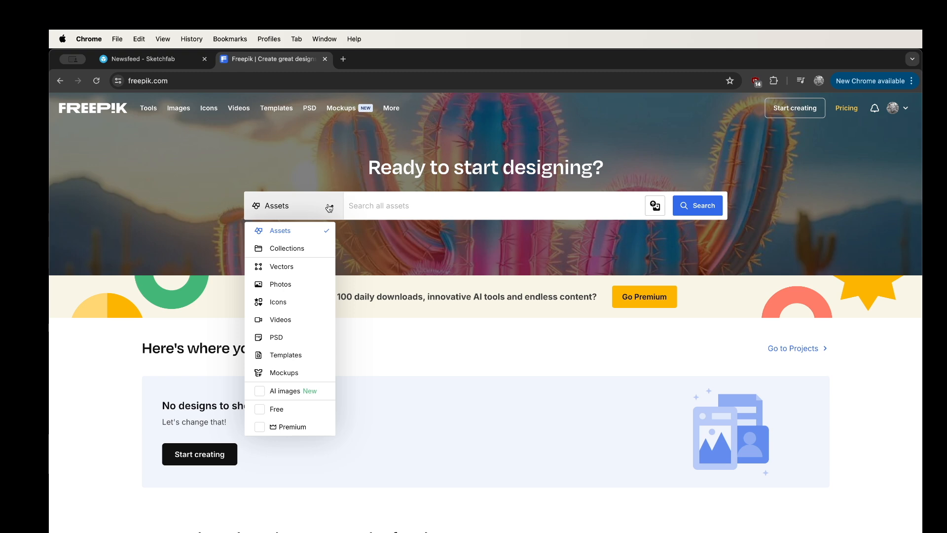
left_click(359, 209)
type("HOUSEPLANT")
key("Return")
scroll(479, 401, "down", 5)
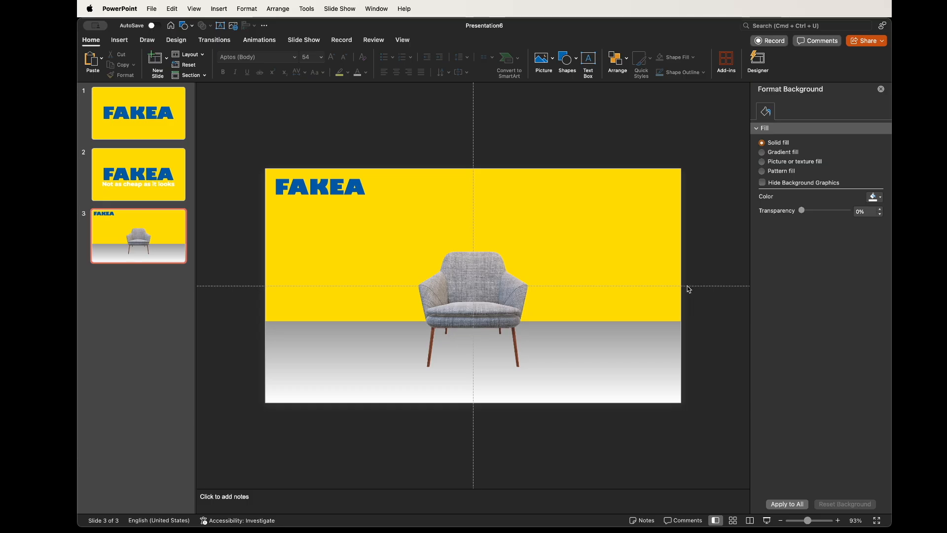
- Back in PowerPoint, paste the plant pictures onto slide 3 and place the black-potted plant beside the grey armchair
key("super+v")
left_click(471, 412)
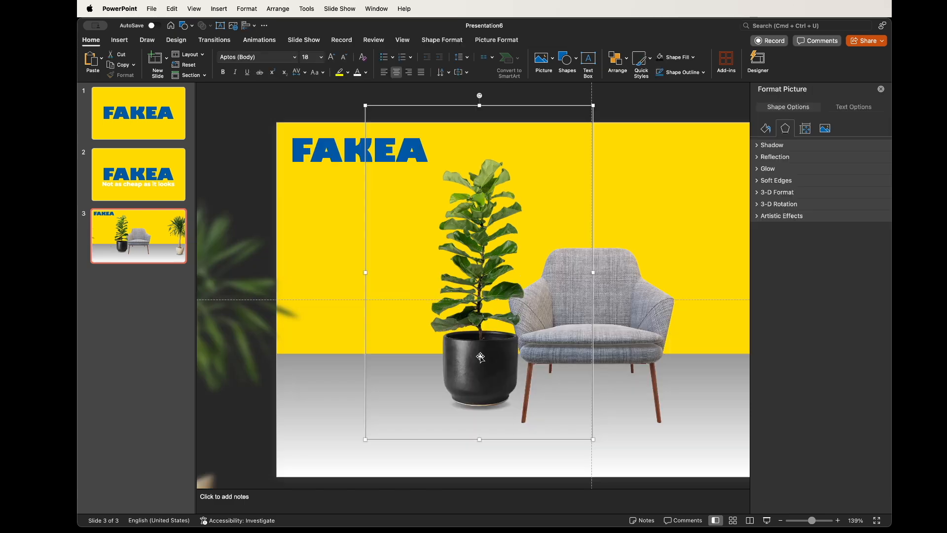
left_click_drag(480, 355, 478, 355)
scroll(561, 233, "down", 5)
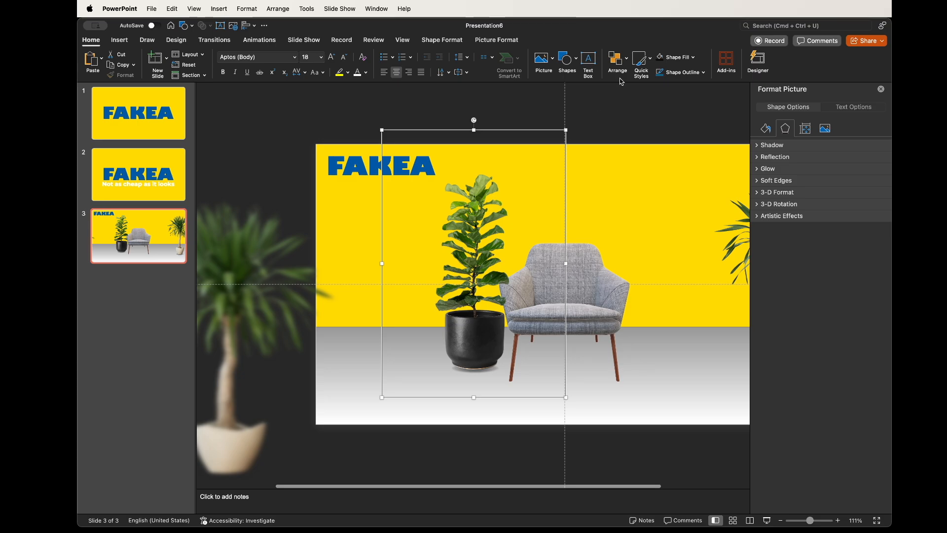
- Move the 3D armchair model to the top of slide 3's object order using the Selection Pane
left_click(616, 59)
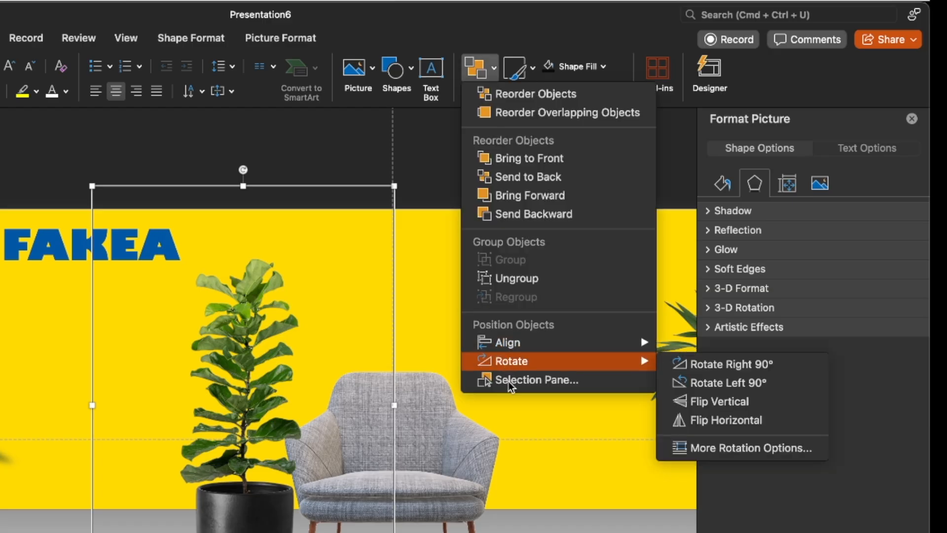
left_click(511, 380)
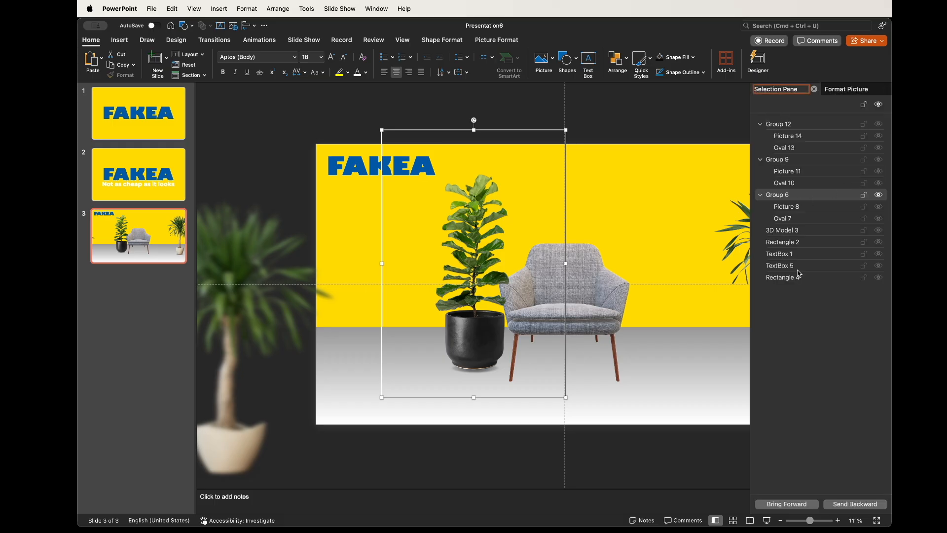
left_click_drag(785, 233, 790, 115)
scroll(336, 374, "right", 2)
scroll(245, 346, "left", 2)
- Move the blurred potted palm inward so that it overlaps the left edge of slide 3
left_click_drag(245, 346, 336, 349)
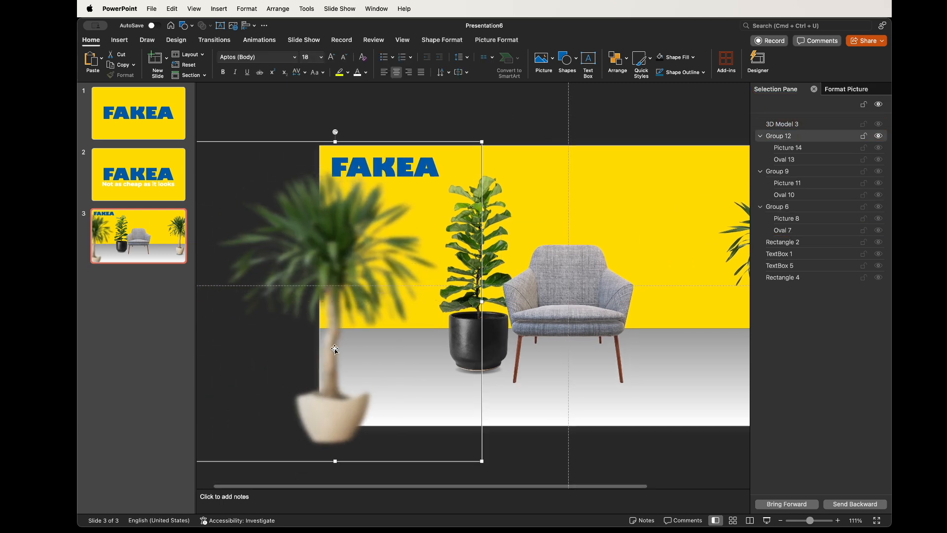
left_click(601, 119)
left_click(289, 279)
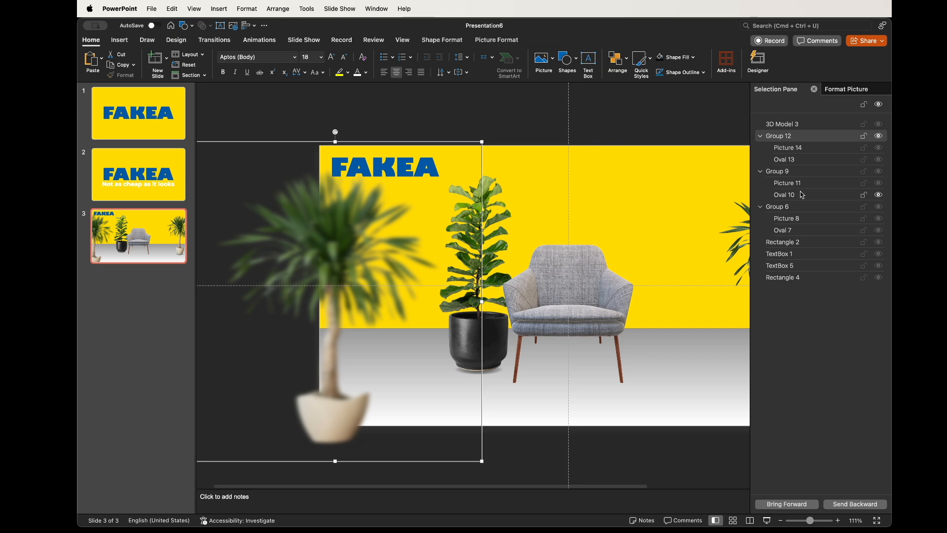
- Examine the artistic effect settings and the available effects for the blurred palm picture
left_click(848, 90)
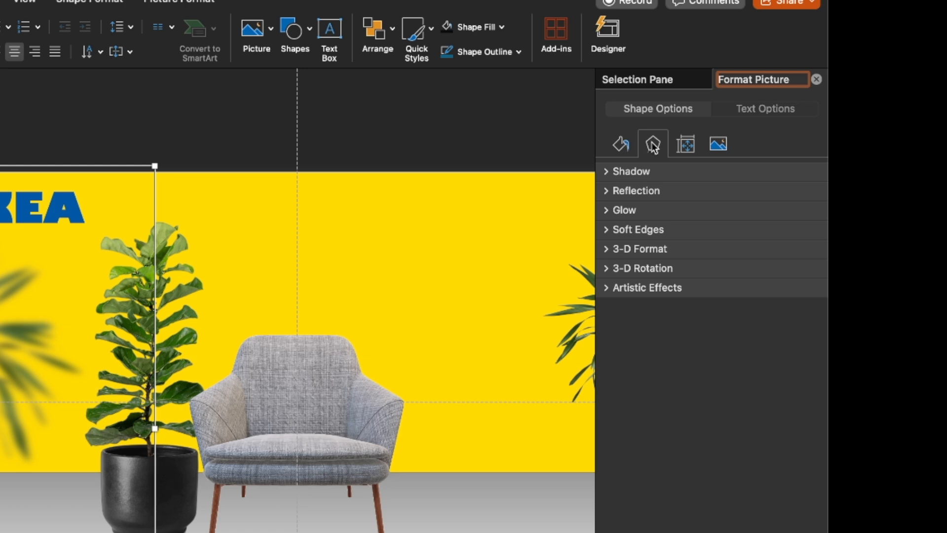
left_click(614, 288)
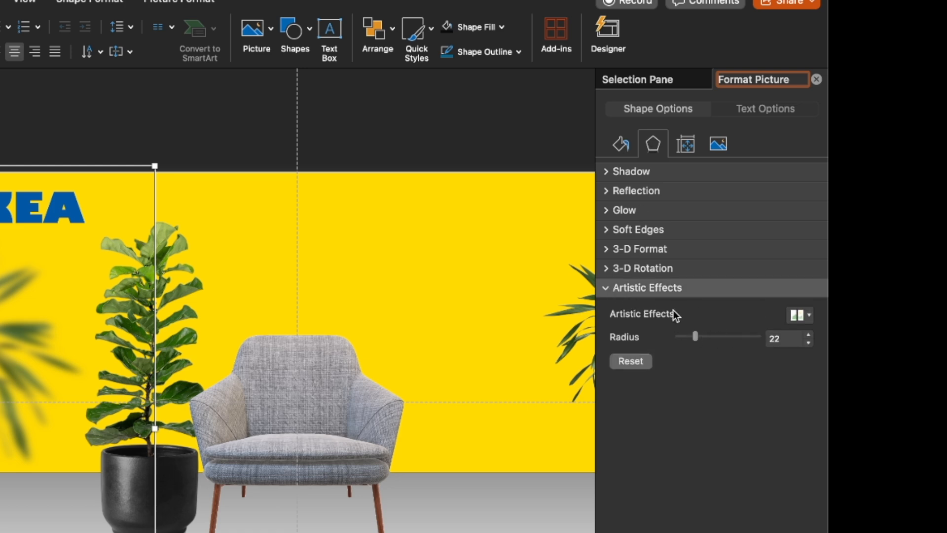
left_click(797, 315)
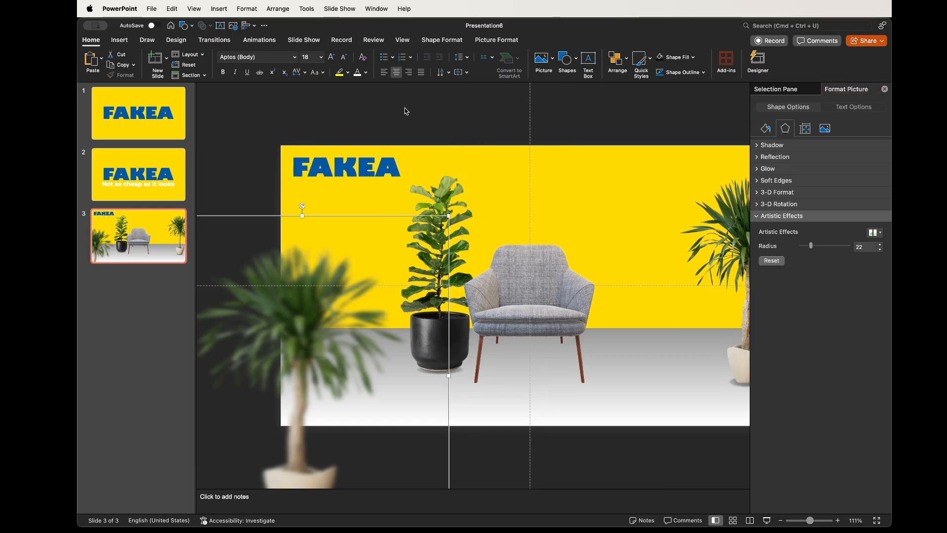
left_click(30, 114)
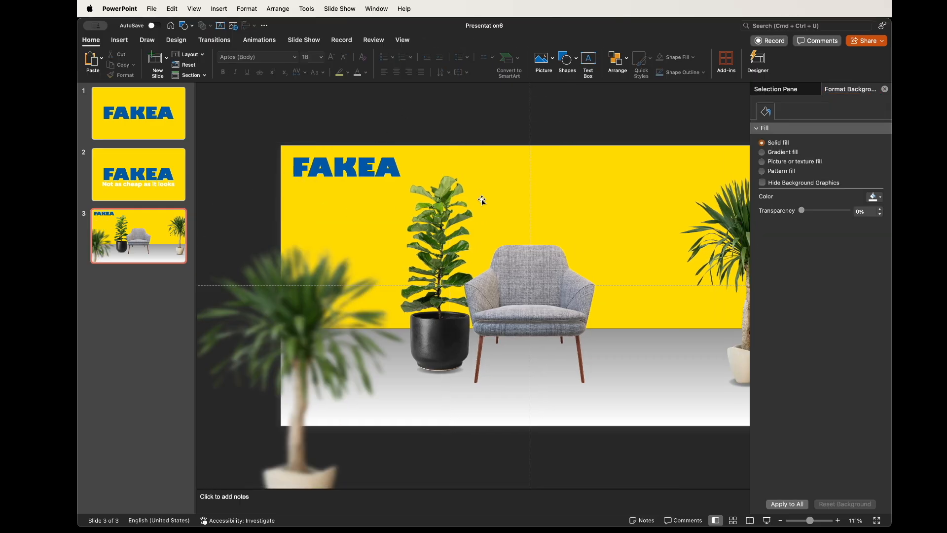
- Look at the tagline text's formatting on slide 2 and return to slide 3
left_click(133, 191)
left_click_drag(382, 338, 544, 350)
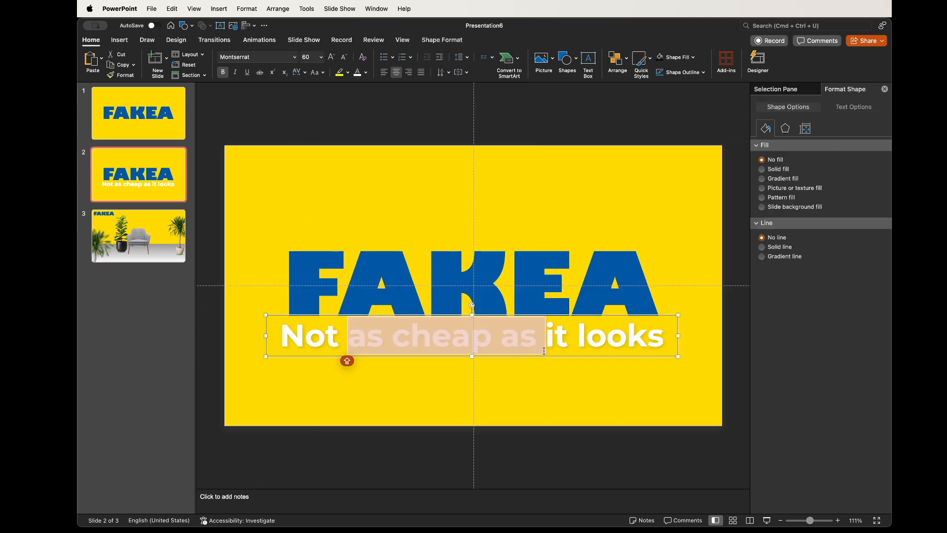
left_click(185, 254)
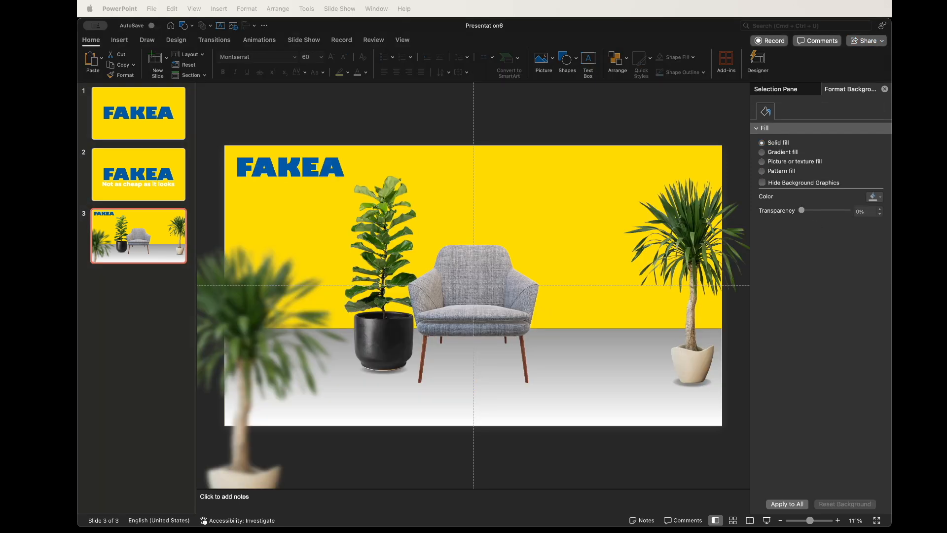
- Paste the white title "OorKablørst" and the subtitle "It's a chair" above the armchair on slide 3
left_click(425, 130)
key("super+v")
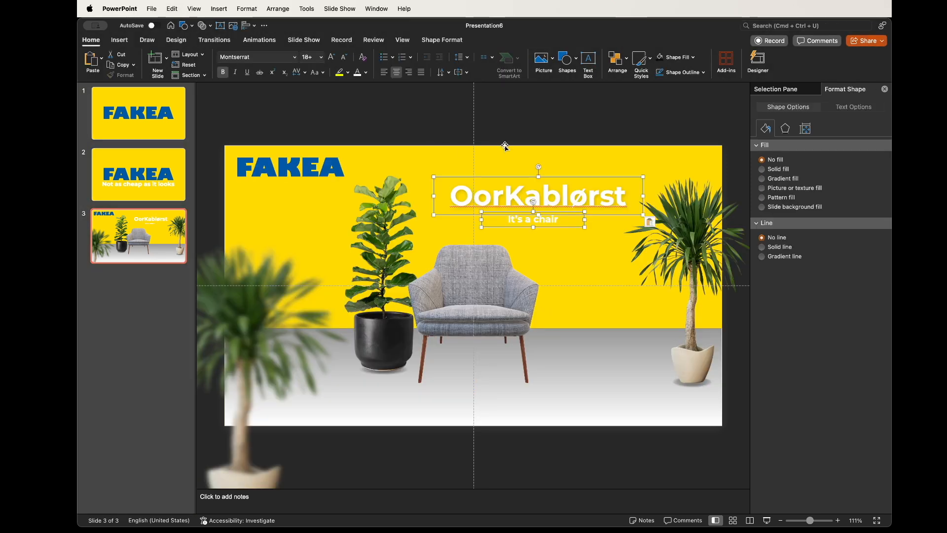
left_click(501, 124)
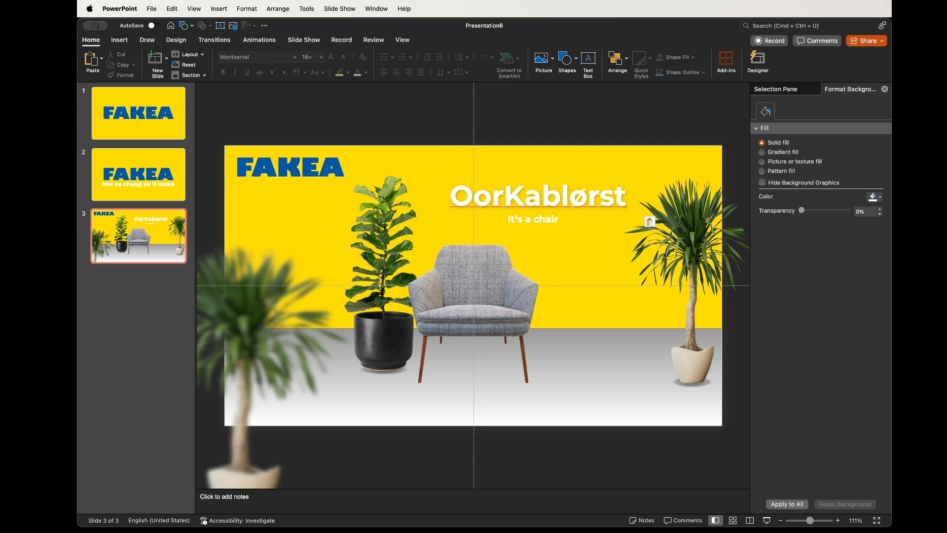
- Paste the rounded white price card reading "7999." onto slide 3 and position it just below the FAKEA logo
key("super+Tab")
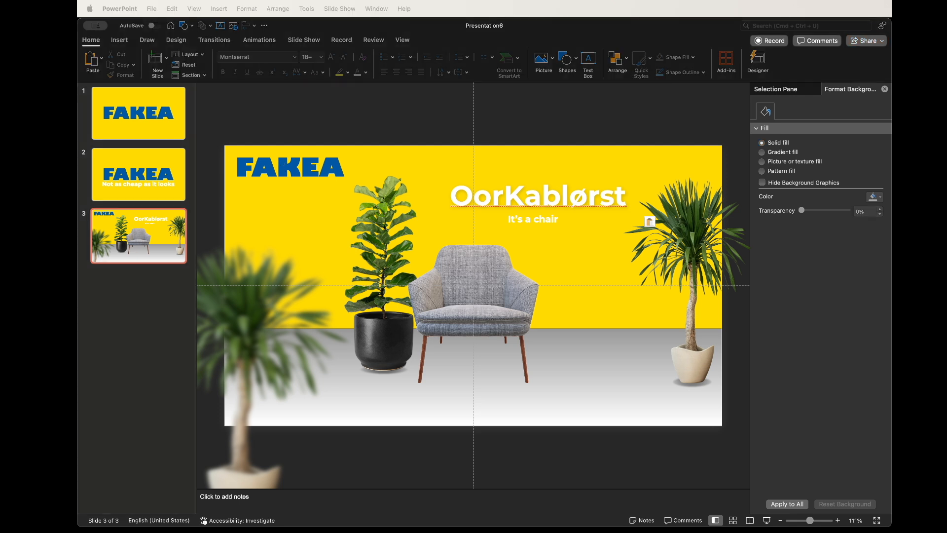
key("super+Tab")
key("super+v")
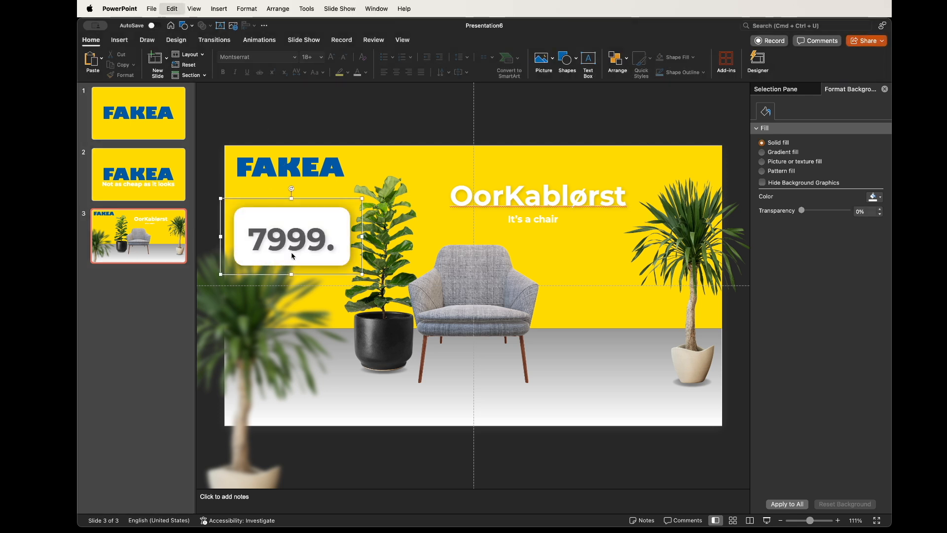
left_click_drag(311, 261, 311, 254)
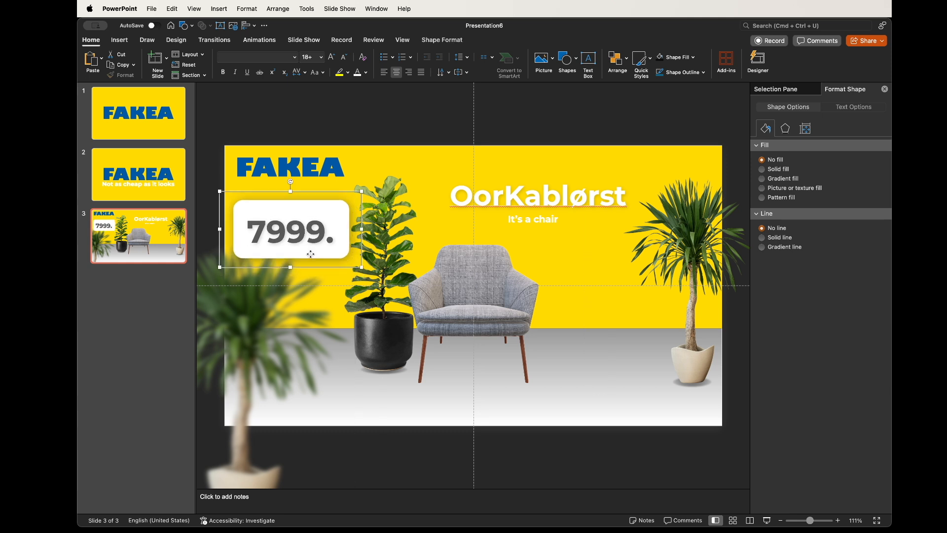
left_click_drag(262, 309, 262, 307)
left_click(347, 123)
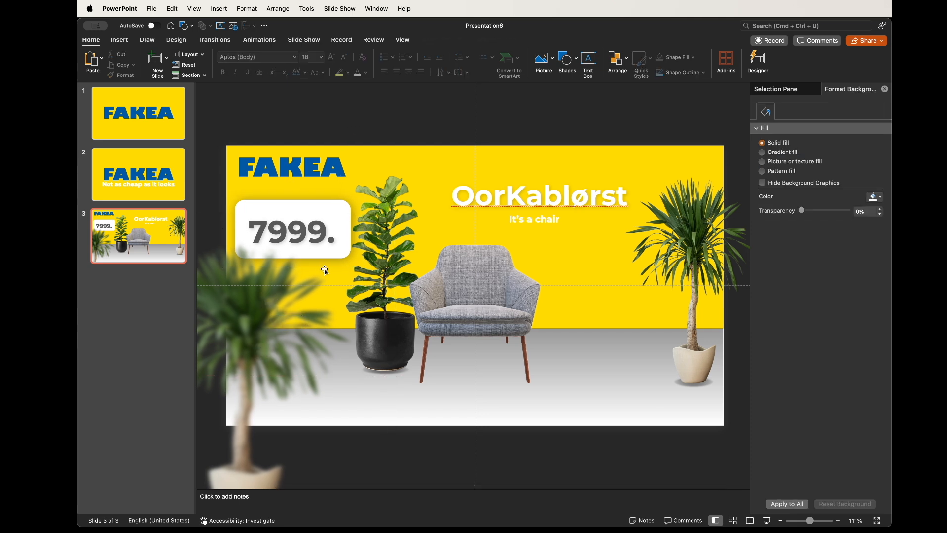
left_click(391, 269)
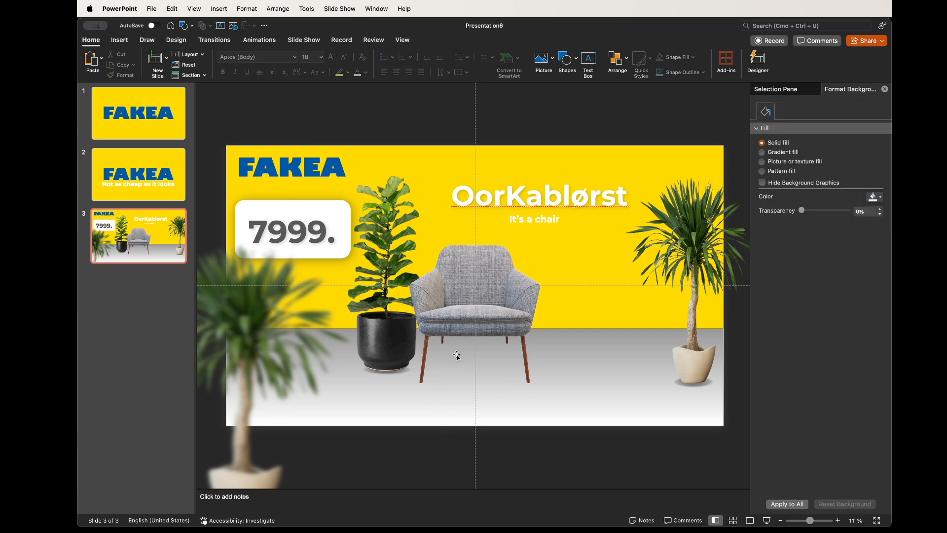
- Draw a rectangle about 1.73 by 1.1 inches on the floor beneath the armchair on slide 3
left_click(120, 40)
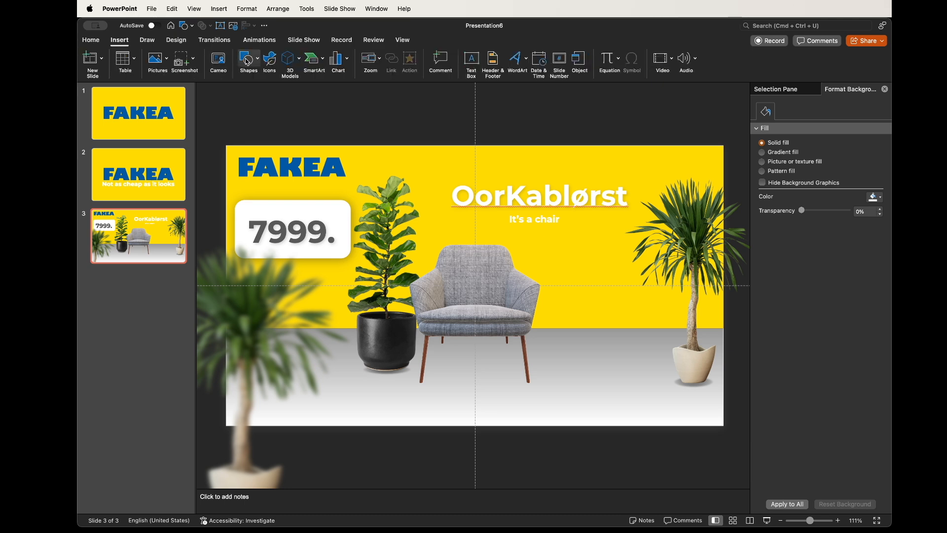
left_click(248, 58)
left_click(301, 89)
left_click_drag(441, 346, 507, 389)
- Edit the rectangle's points into a trapezoid whose four corners meet the feet of the armchair's legs
right_click(484, 375)
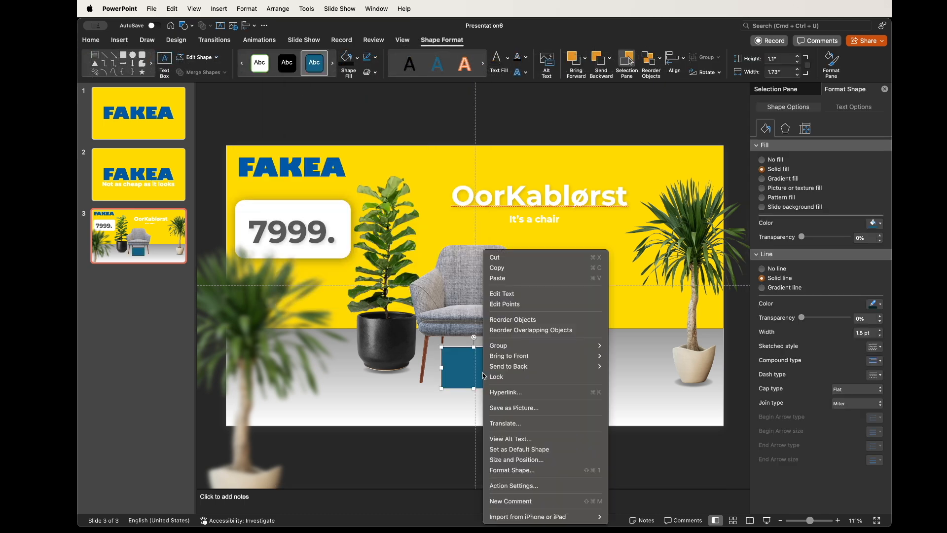
left_click(502, 294)
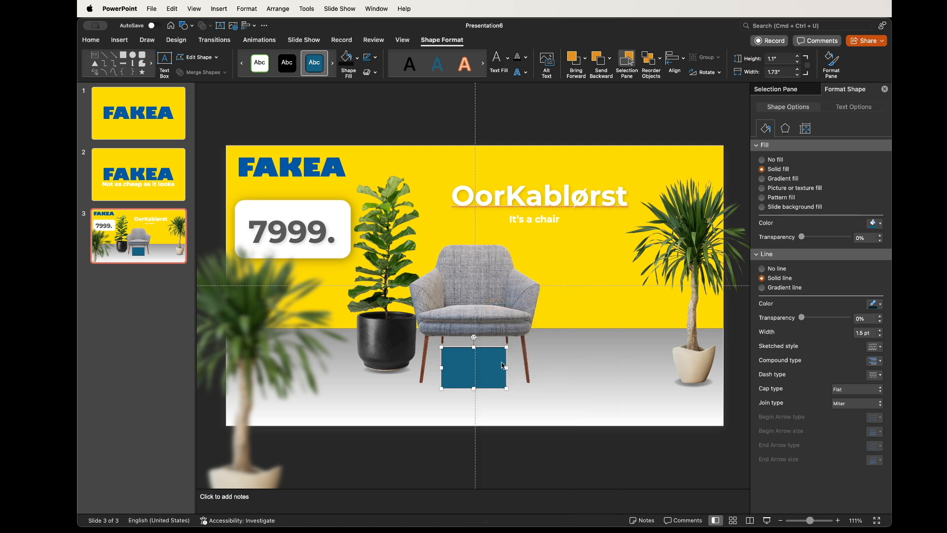
left_click_drag(506, 388, 525, 383)
left_click_drag(506, 347, 508, 344)
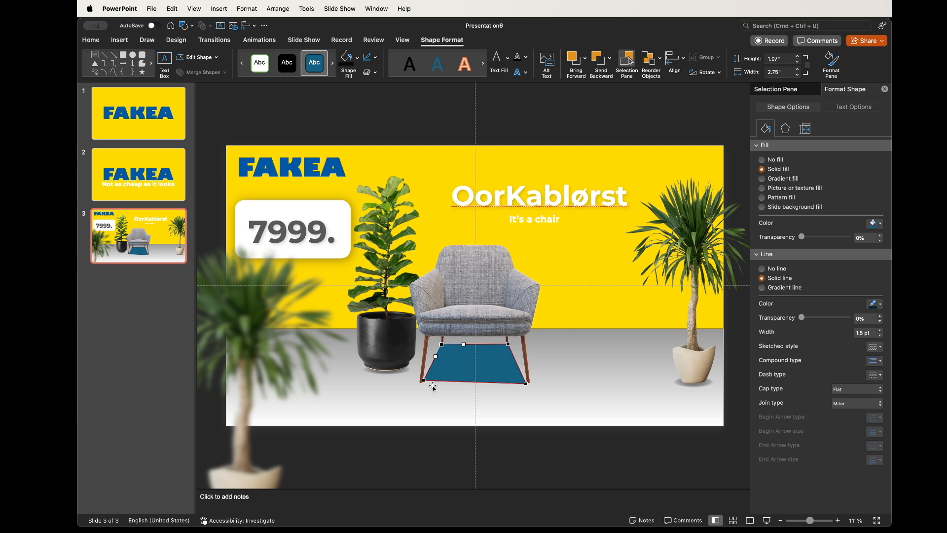
left_click_drag(424, 381, 423, 384)
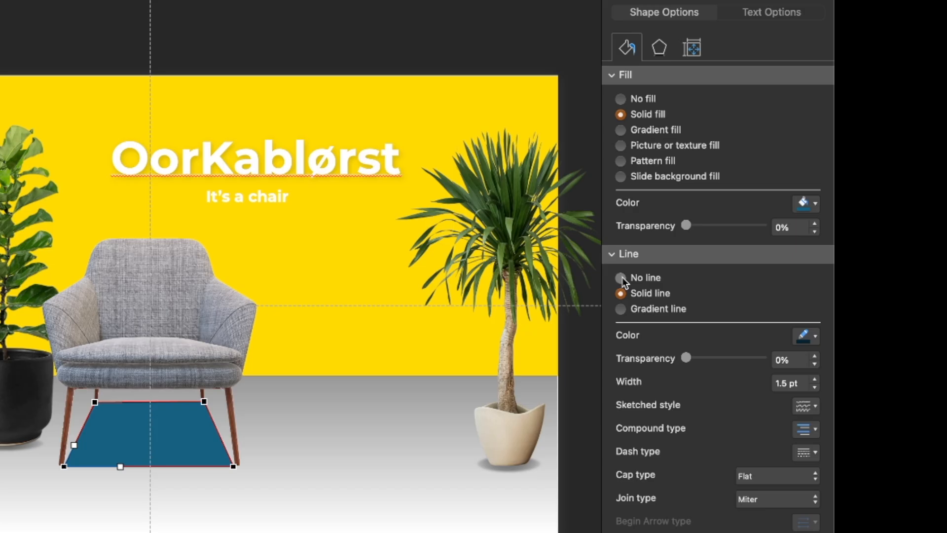
- Remove the trapezoid's outline and fill it with solid black
left_click(762, 268)
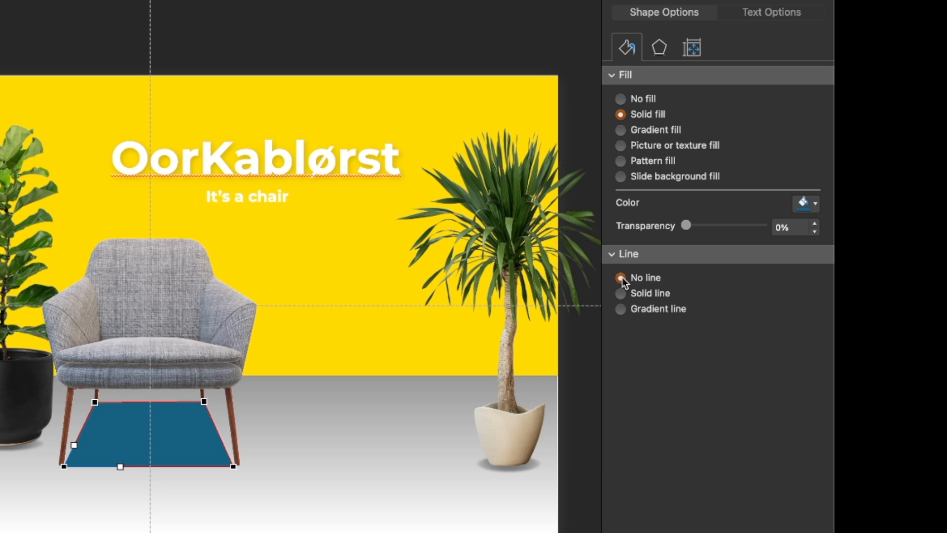
left_click(814, 206)
left_click(708, 316)
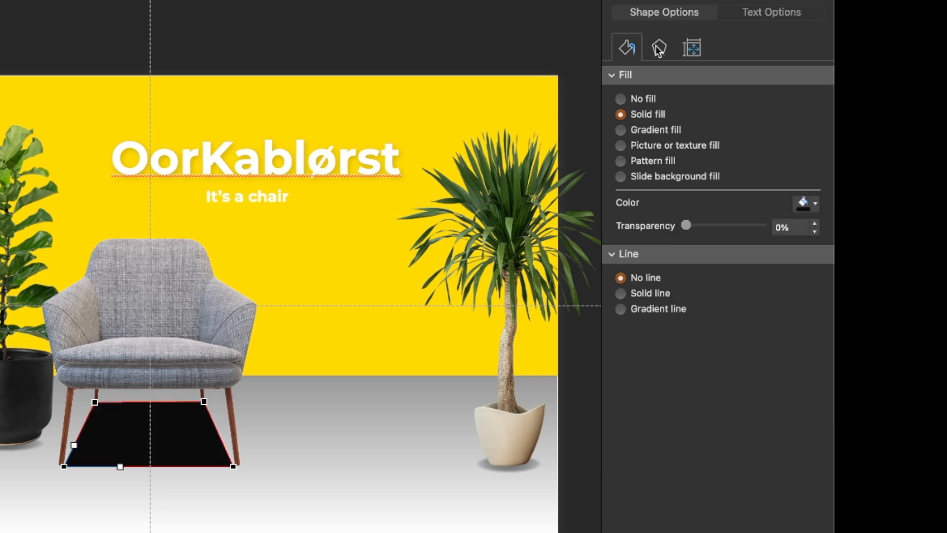
- Give the black trapezoid 12 pt soft edges and set its fill transparency to 52%
left_click(659, 49)
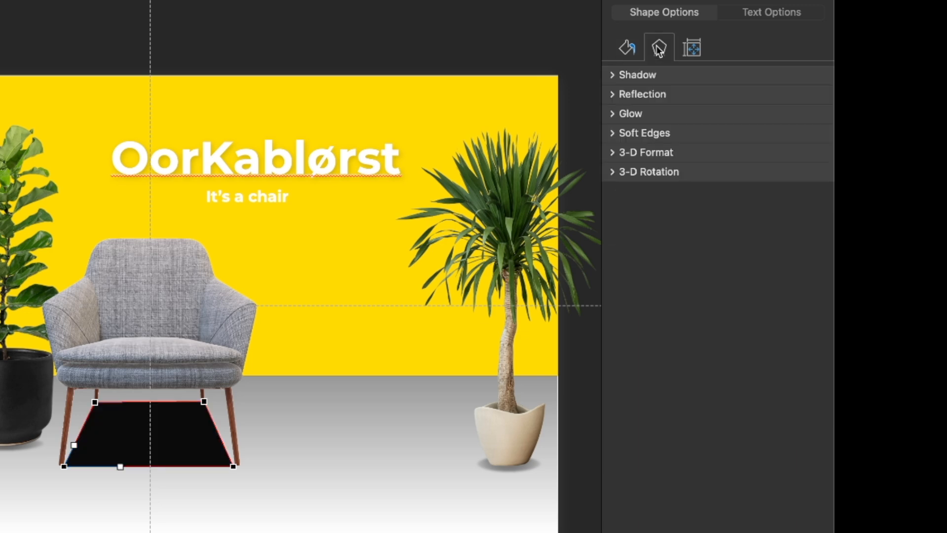
left_click(614, 134)
left_click_drag(688, 183, 693, 181)
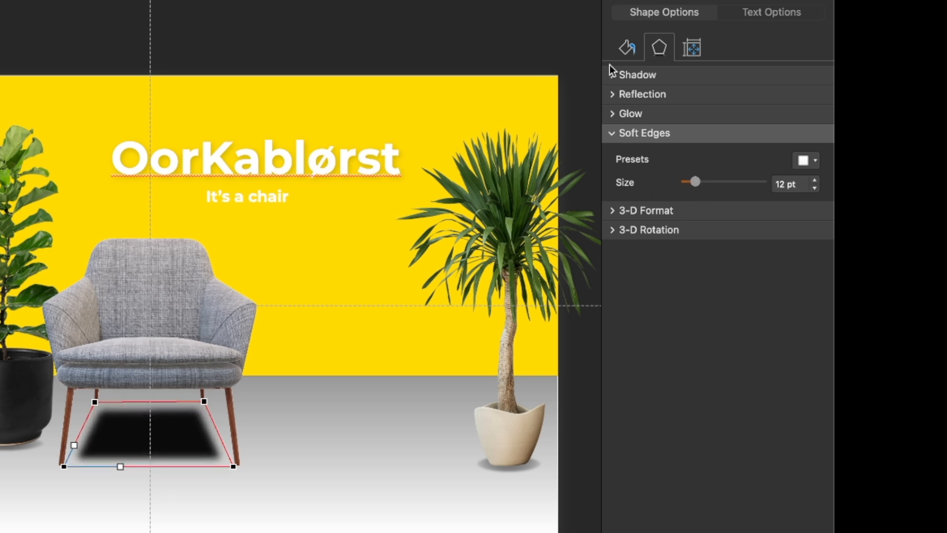
left_click(625, 47)
left_click_drag(686, 224, 726, 225)
left_click_drag(726, 226, 725, 225)
- Enlarge the soft shadow under the armchair to about 3.77 by 1.37 inches and set its transparency to 68%
left_click(237, 464)
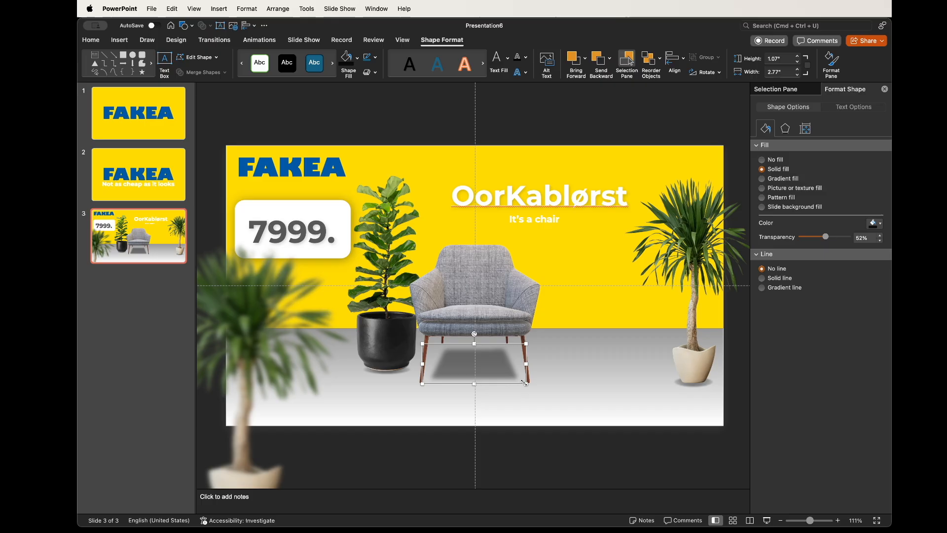
left_click_drag(233, 466, 241, 466)
left_click_drag(530, 382, 494, 371)
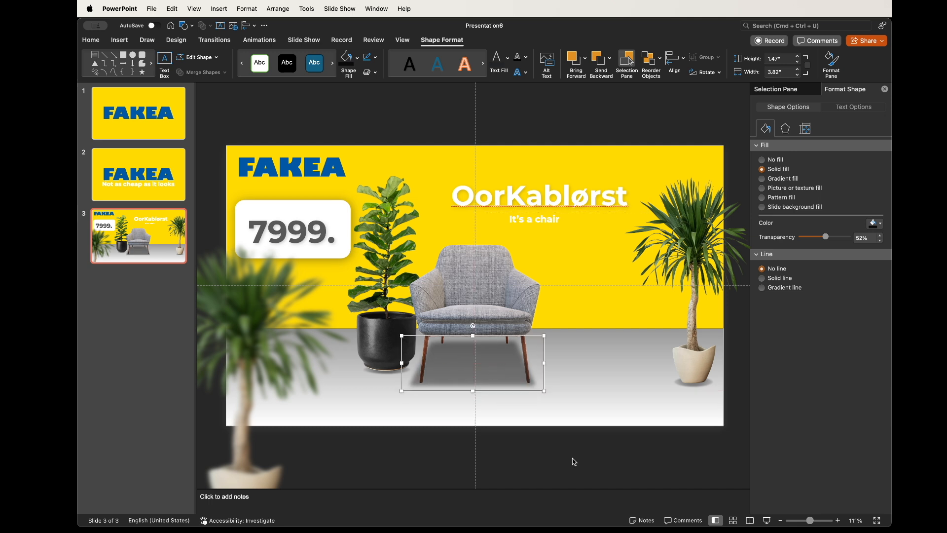
left_click_drag(826, 238, 832, 239)
left_click(498, 276)
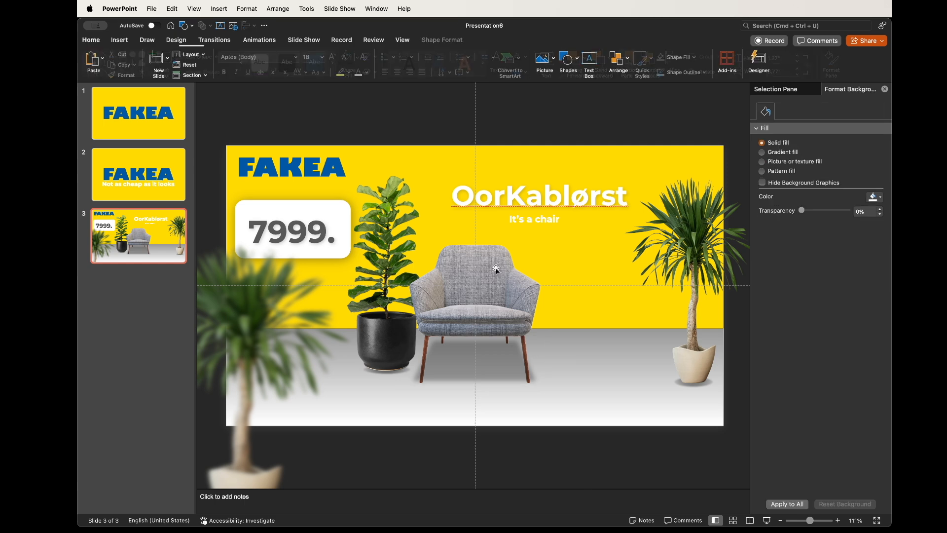
left_click(462, 364)
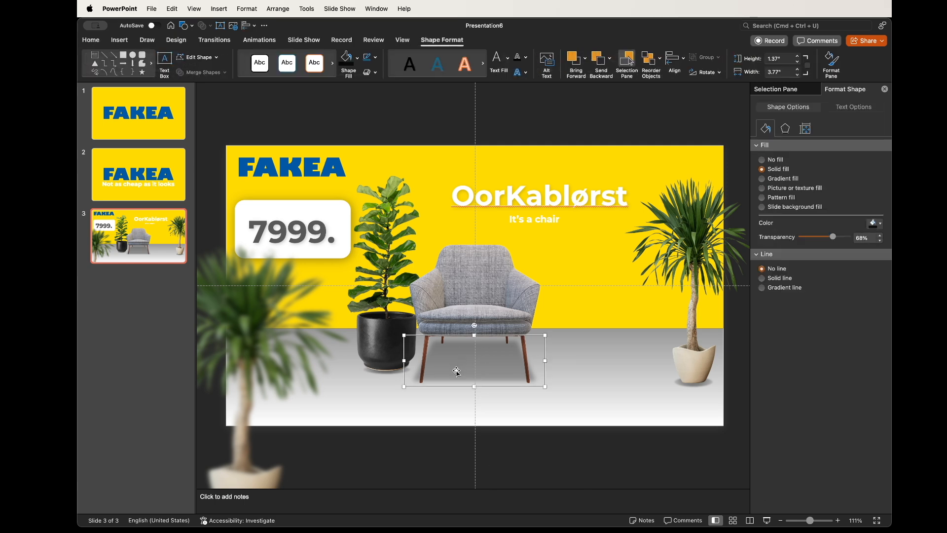
left_click(471, 298)
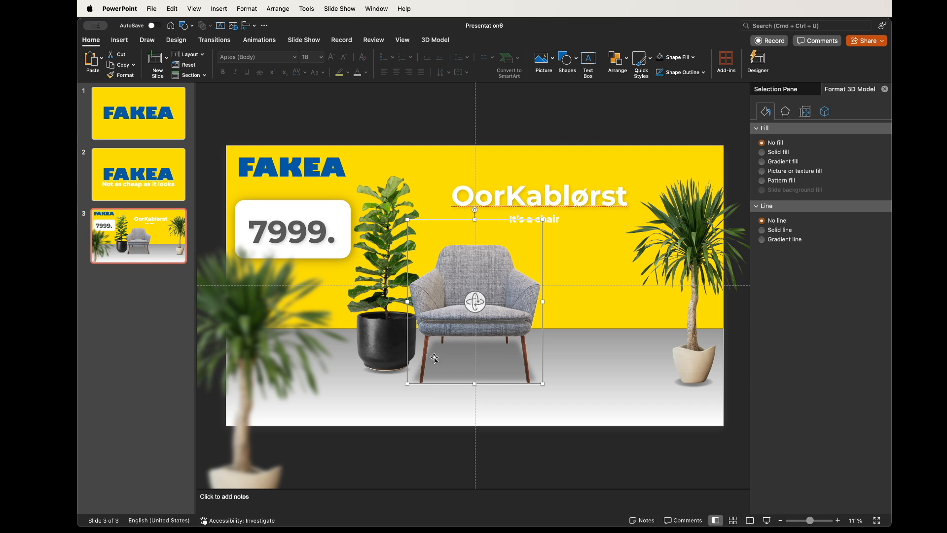
left_click(437, 374)
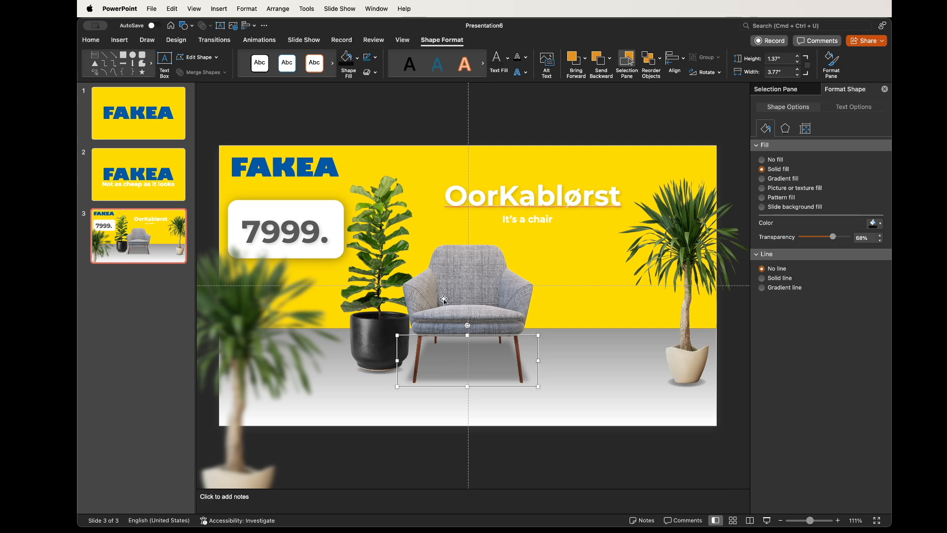
- Duplicate slide 3, the armchair product slide, as slide 4
left_click(146, 170)
left_click(146, 230)
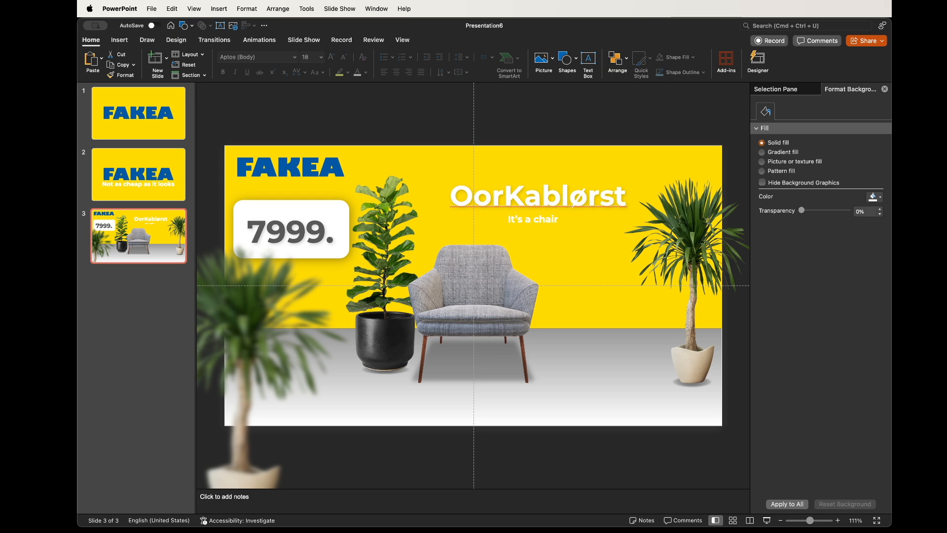
key("super+d")
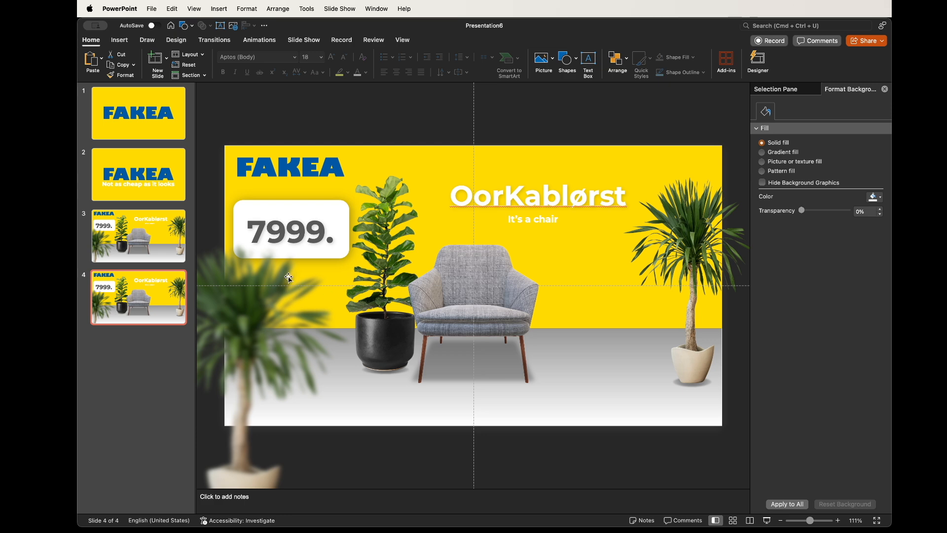
- Move the "7999." price card off slide 4, beyond its left edge
scroll(448, 221, "down", 5)
left_click(363, 253)
left_click(364, 266)
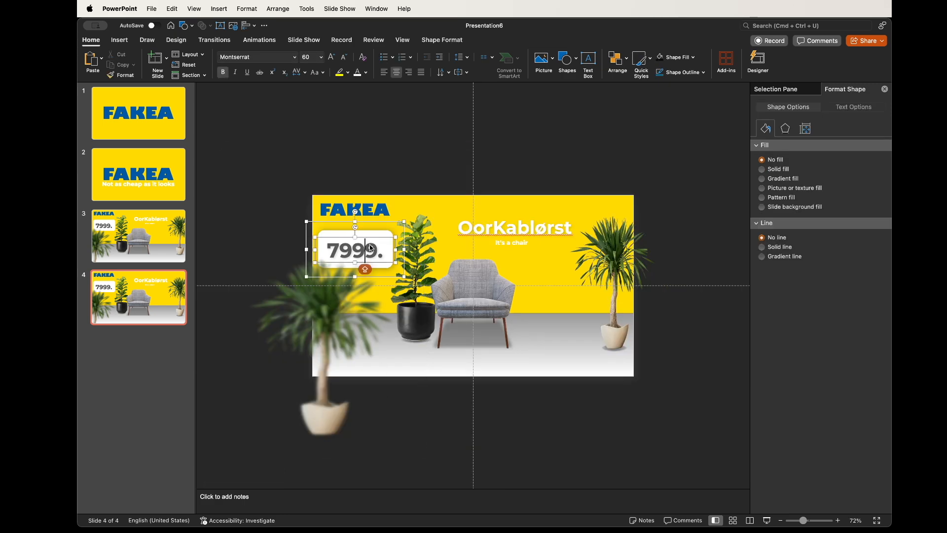
left_click(385, 234)
left_click(384, 235)
left_click_drag(385, 235, 251, 235)
- Move the blurred palm, the black-potted plant, the sharp palm and the title text outside the visible area of slide 4
left_click_drag(358, 360, 196, 411)
left_click_drag(403, 316, 406, 156)
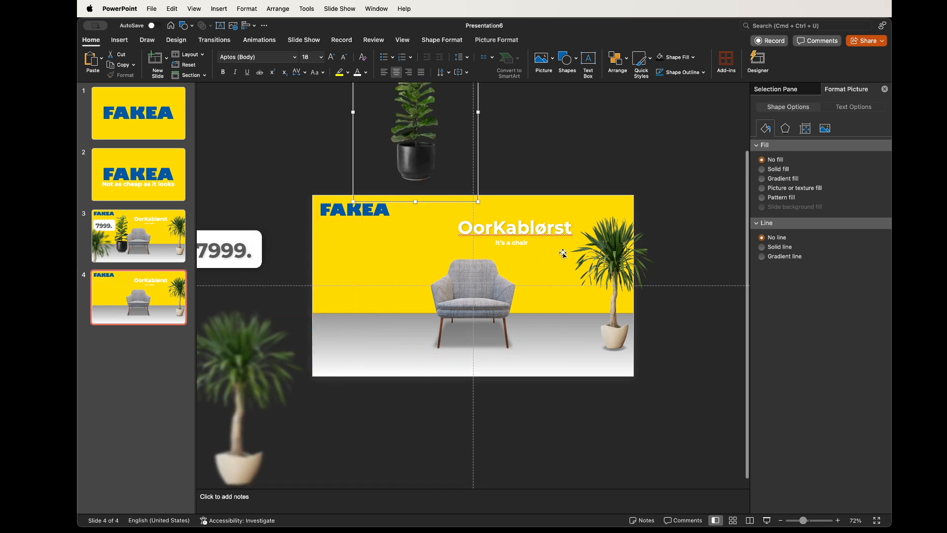
left_click_drag(619, 243, 713, 244)
scroll(424, 294, "up", 2)
scroll(457, 237, "up", 5)
scroll(458, 237, "up", 1)
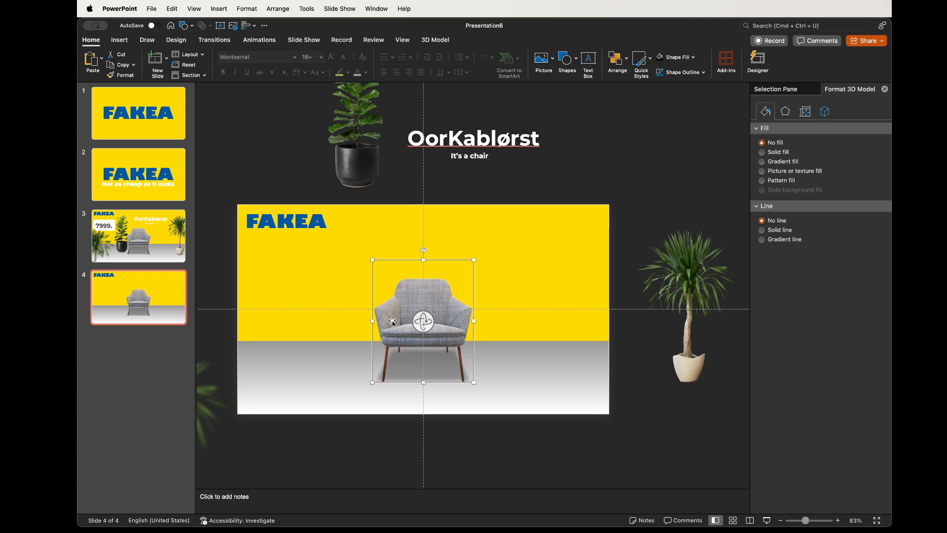
- Rotate the 3D armchair to show its back and undo the Morph transition on slide 4
left_click_drag(419, 322, 608, 309)
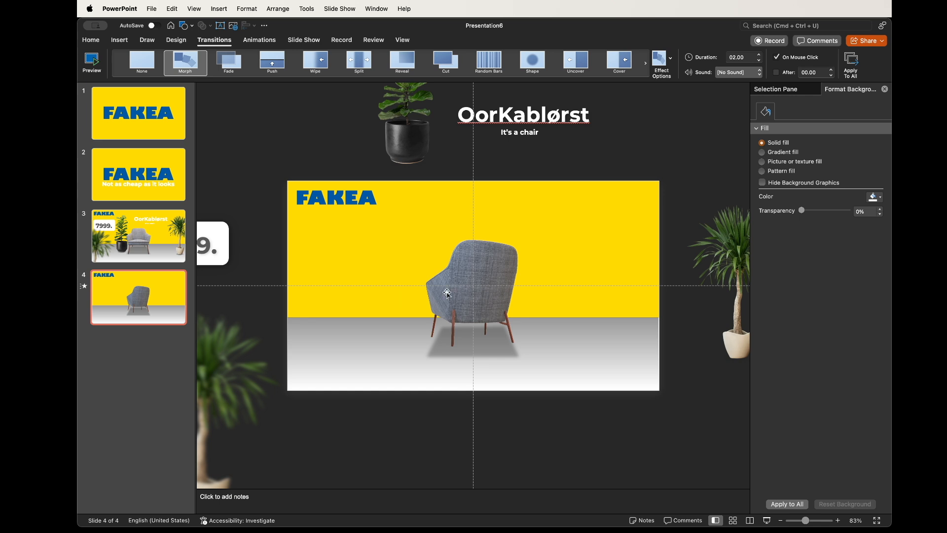
key("super+z")
key("super+z")
key("super+z")
- Move the rotated armchair and its shadow off slide 4, beyond its right edge
left_click_drag(438, 298, 634, 301)
left_click_drag(384, 348, 633, 345)
scroll(630, 147, "left", 2)
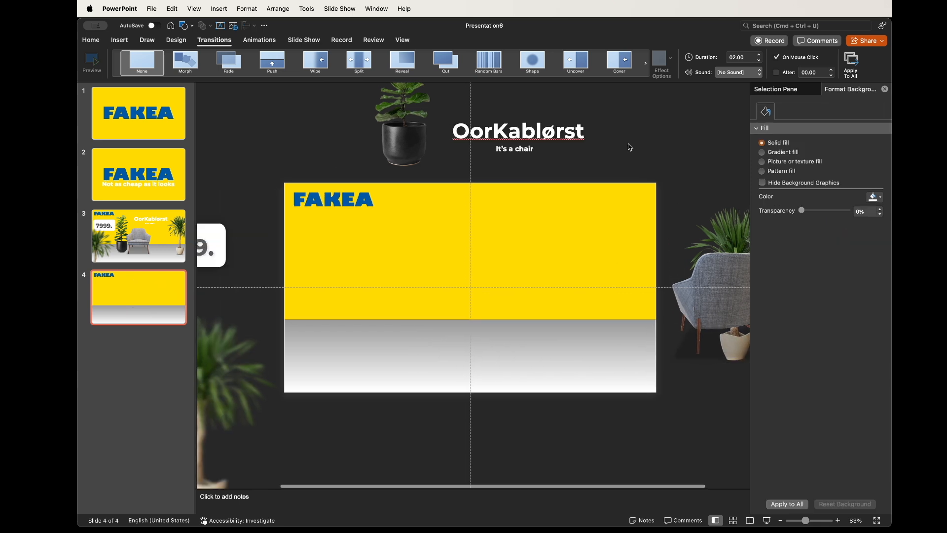
- Move the grey gradient floor rectangle off slide 4, just below its lower edge
left_click(463, 339)
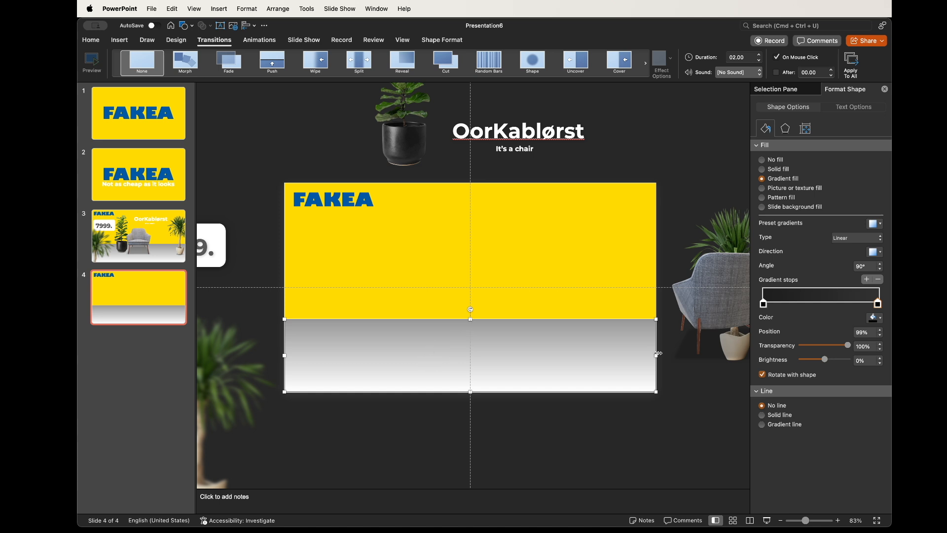
left_click_drag(657, 354, 480, 425)
key("super+z")
- Reshape the yellow rectangle into a narrow full-height panel behind the FAKEA logo and place a pasted copy beside it
left_click(498, 286)
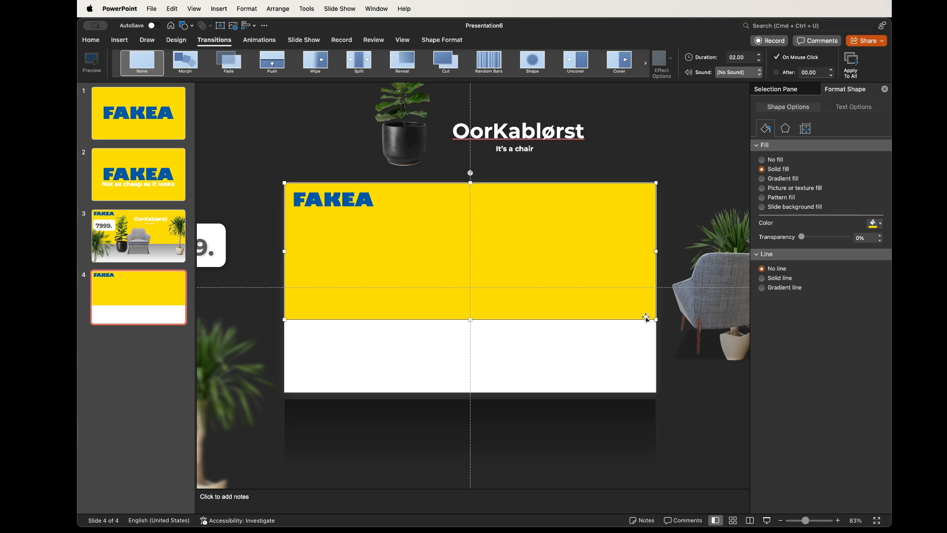
left_click_drag(656, 319, 415, 391)
key("super+c")
key("super+v")
left_click_drag(387, 282, 483, 287)
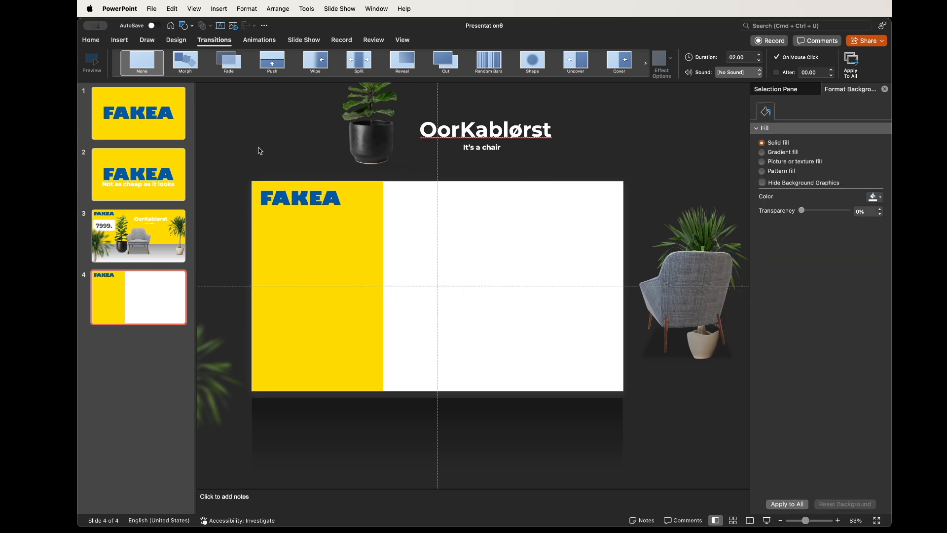
- Draw a rounded rectangle about 4.09 inches wide and 6.11 inches high on the yellow panel below the FAKEA logo
scroll(245, 179, "down", 3)
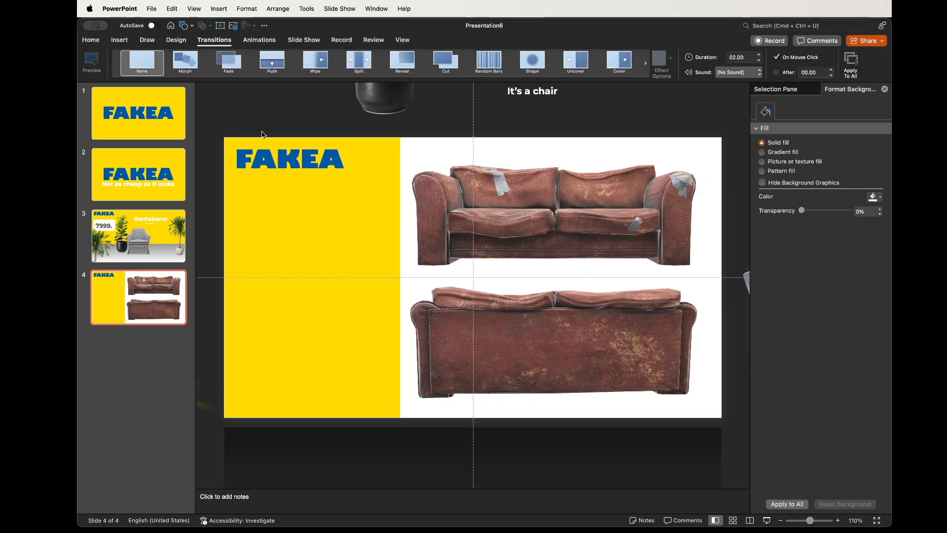
left_click(119, 39)
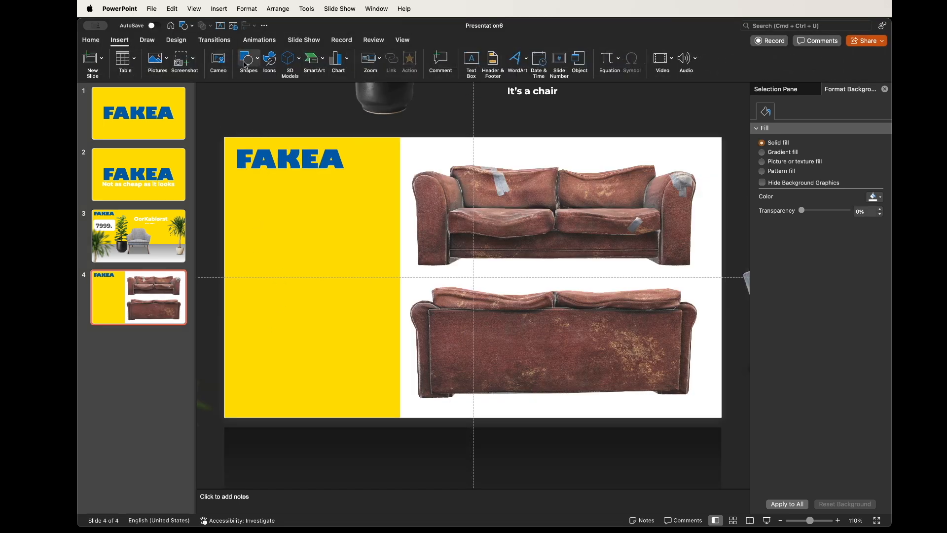
left_click(252, 62)
left_click(511, 157)
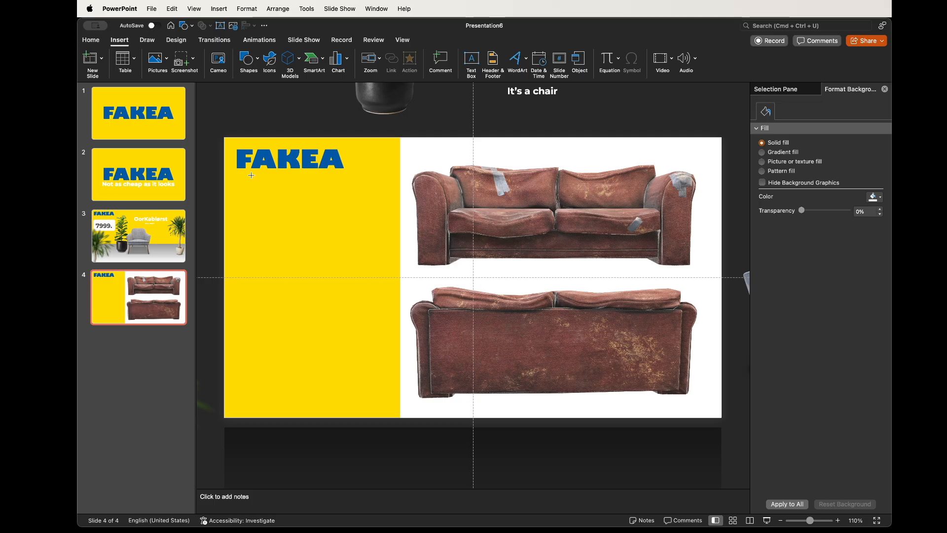
left_click_drag(234, 182, 366, 394)
left_click_drag(313, 301, 313, 298)
left_click_drag(368, 392, 387, 407)
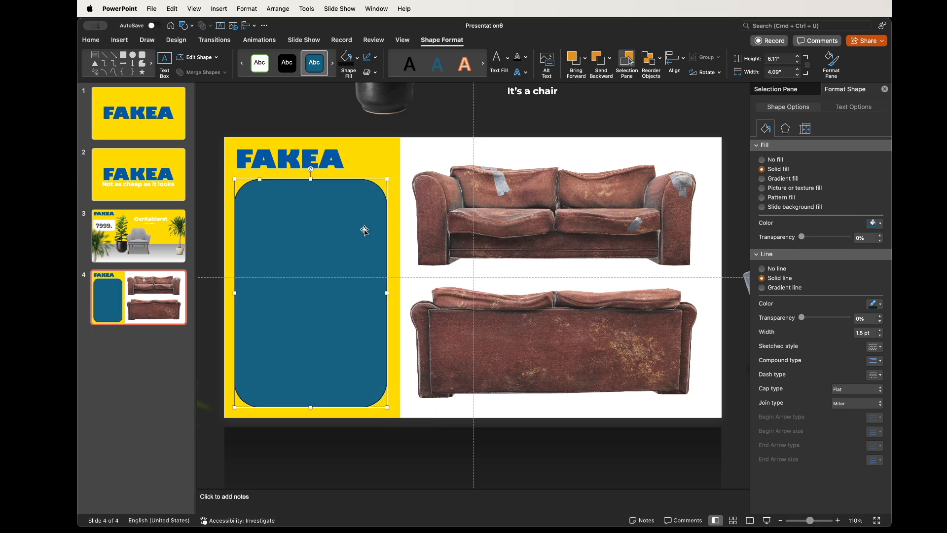
- Remove the rounded rectangle's outline and fill it with white
left_click(405, 225)
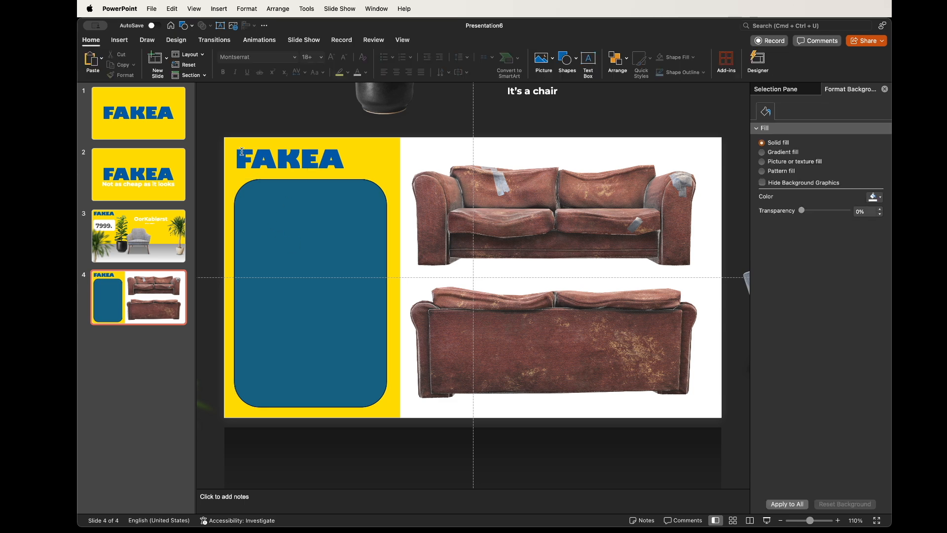
left_click(247, 187)
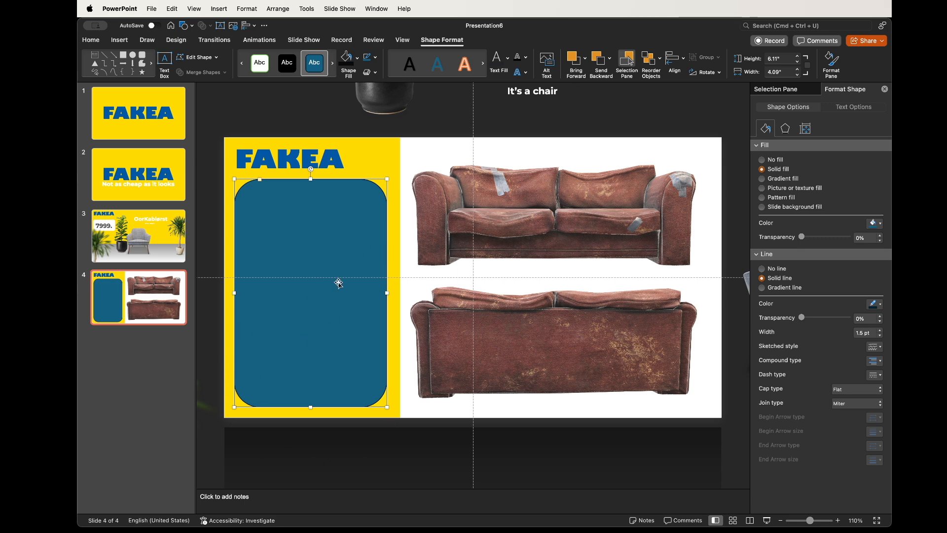
left_click(293, 123)
left_click(321, 382)
left_click(761, 268)
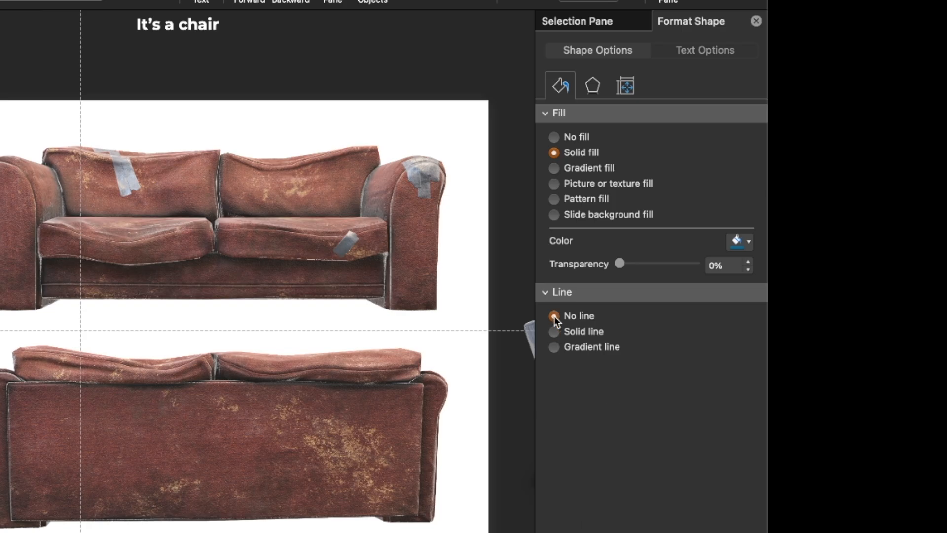
left_click(735, 240)
left_click(630, 284)
left_click(303, 269)
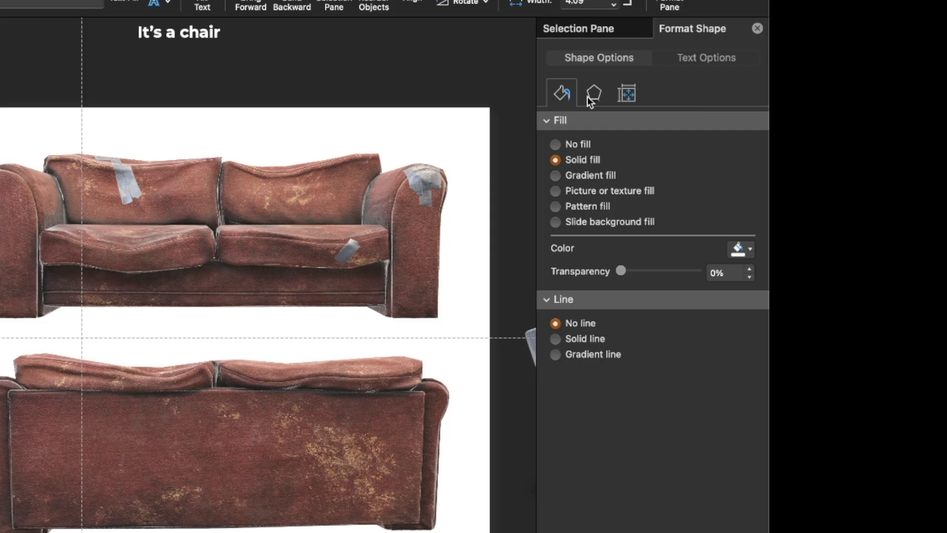
- Give the white rounded rectangle a drop shadow with about 10 pt blur and reduced transparency
left_click(782, 134)
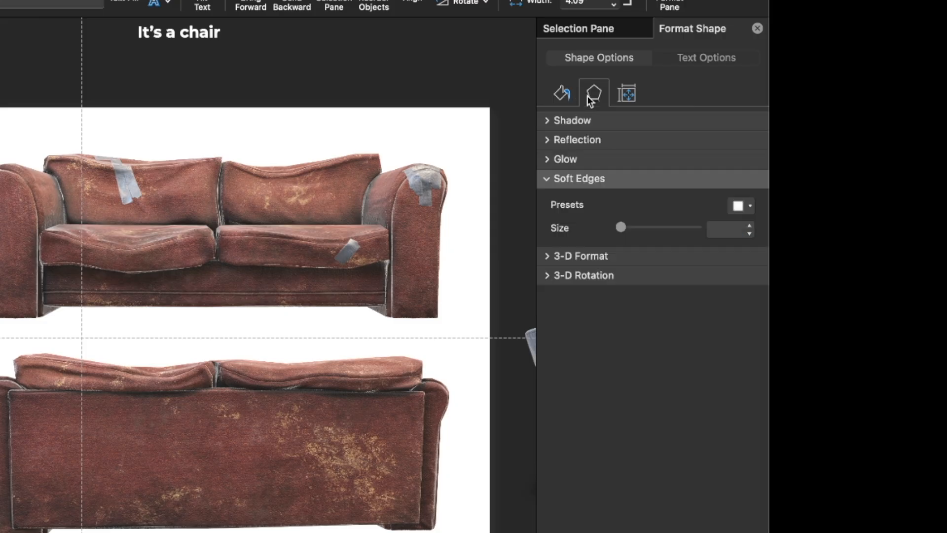
left_click(552, 120)
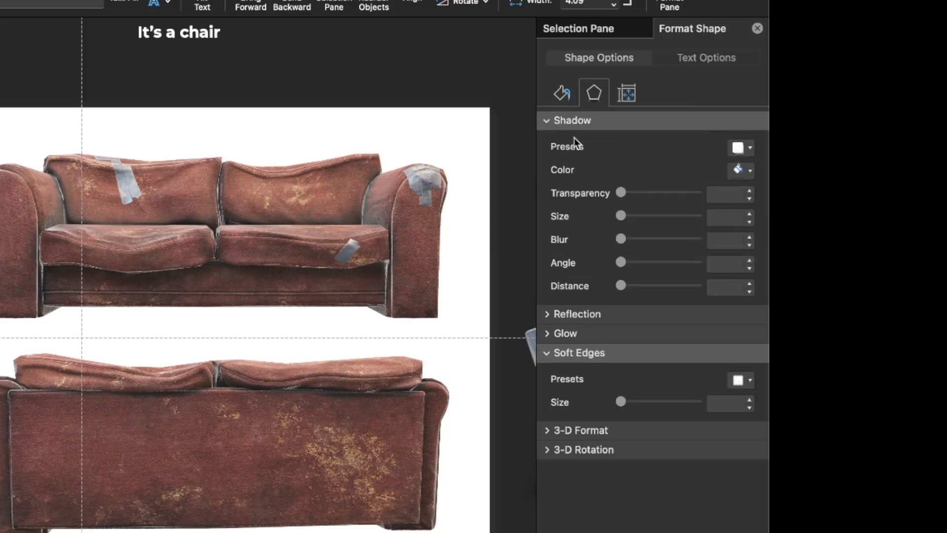
left_click_drag(624, 239, 628, 238)
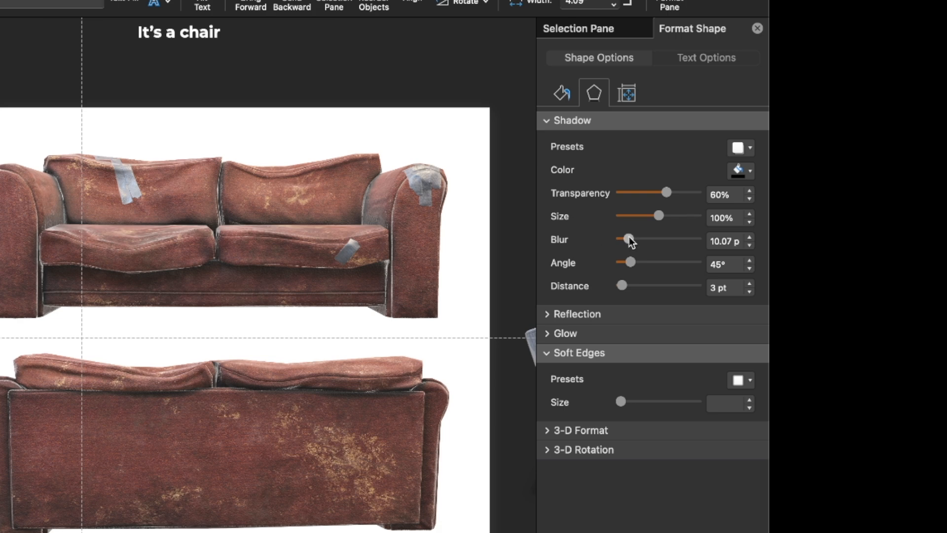
left_click_drag(666, 192, 652, 191)
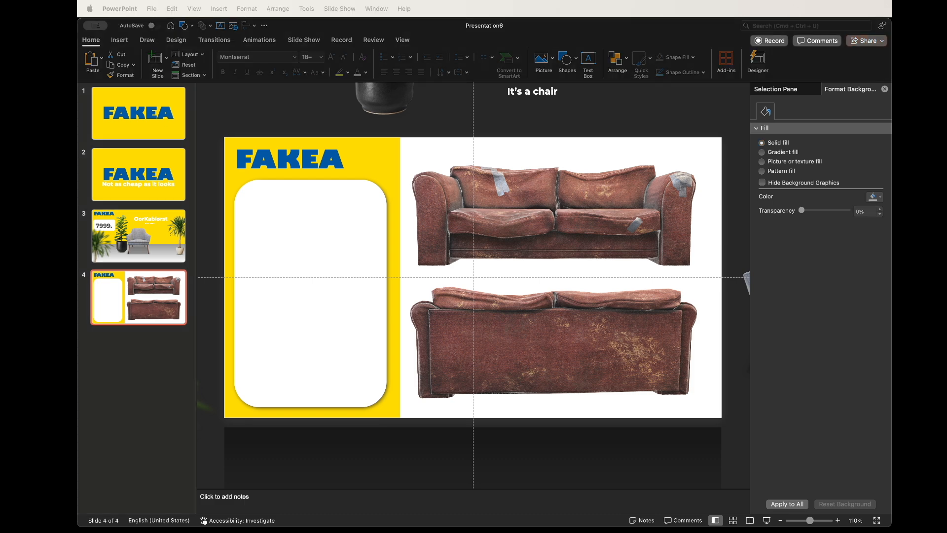
- Paste the BattenSüufa title and the tagline "Vintage seating. Reimagined" into the white card and shift both slightly upward
left_click(279, 113)
key("super+v")
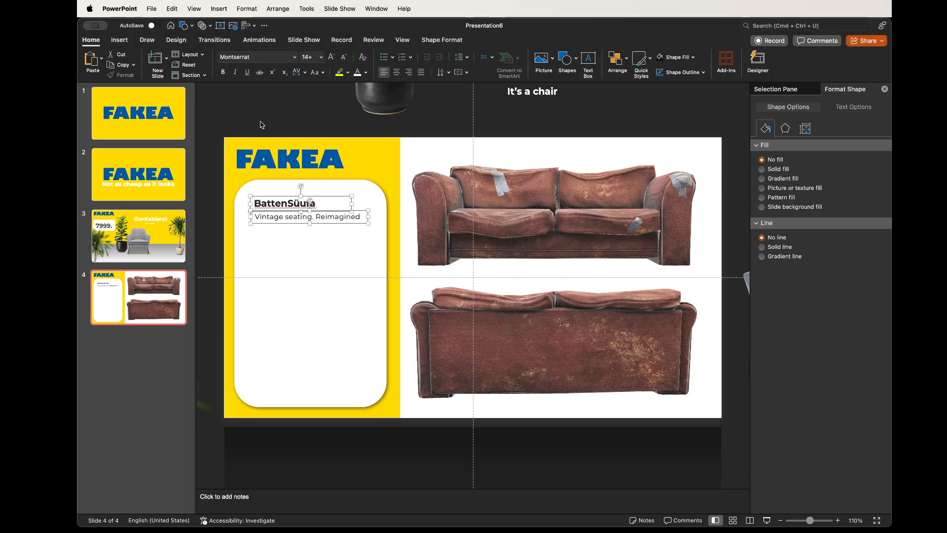
left_click(260, 124)
left_click(280, 202)
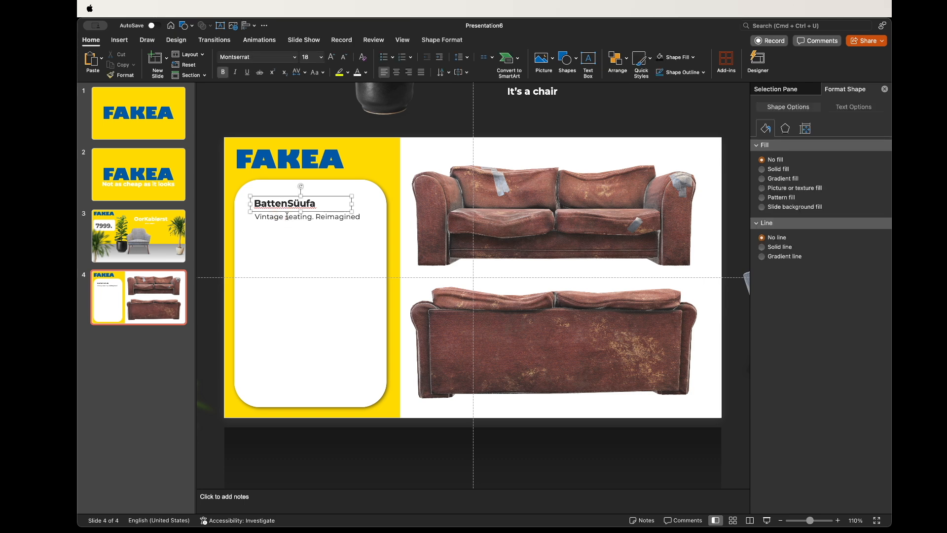
left_click(305, 220, "shift")
left_click_drag(300, 222, 299, 216)
left_click(267, 257)
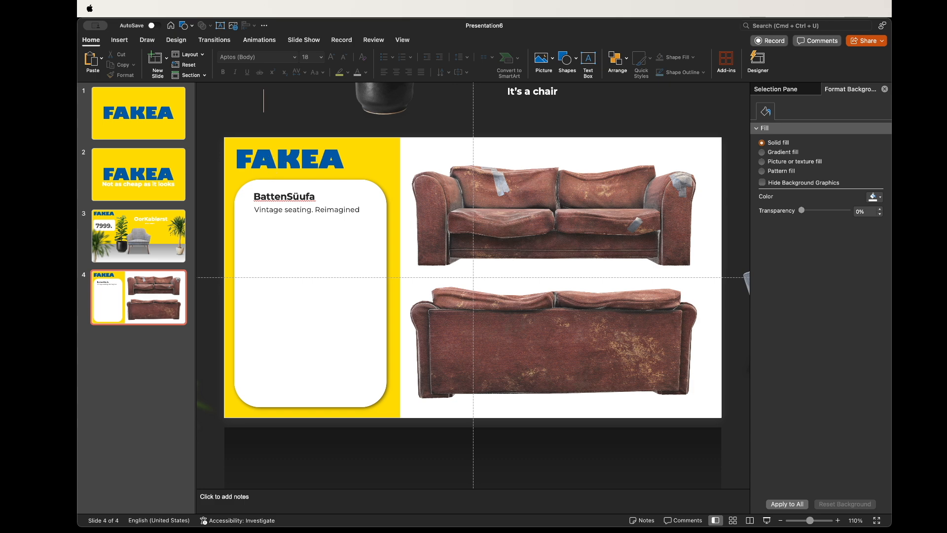
- Paste a blue 3 pt line under the tagline and lengthen it until it nearly spans the card
key("super+Tab")
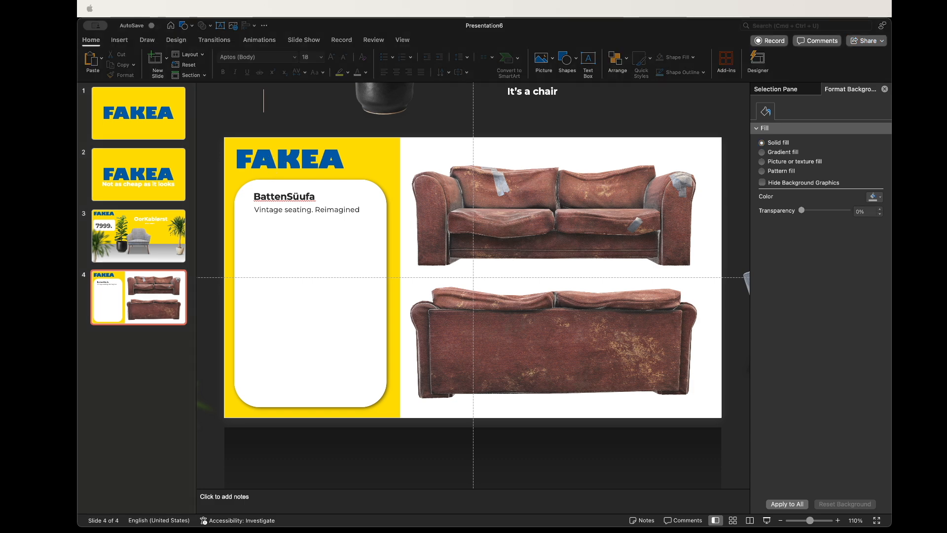
left_click(269, 232)
key("super+v")
left_click_drag(280, 226, 280, 222)
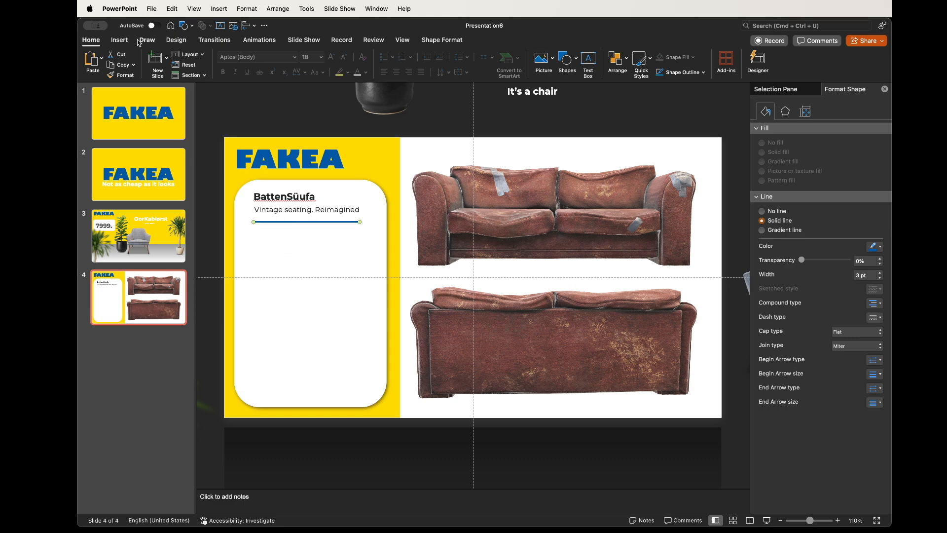
left_click(119, 40)
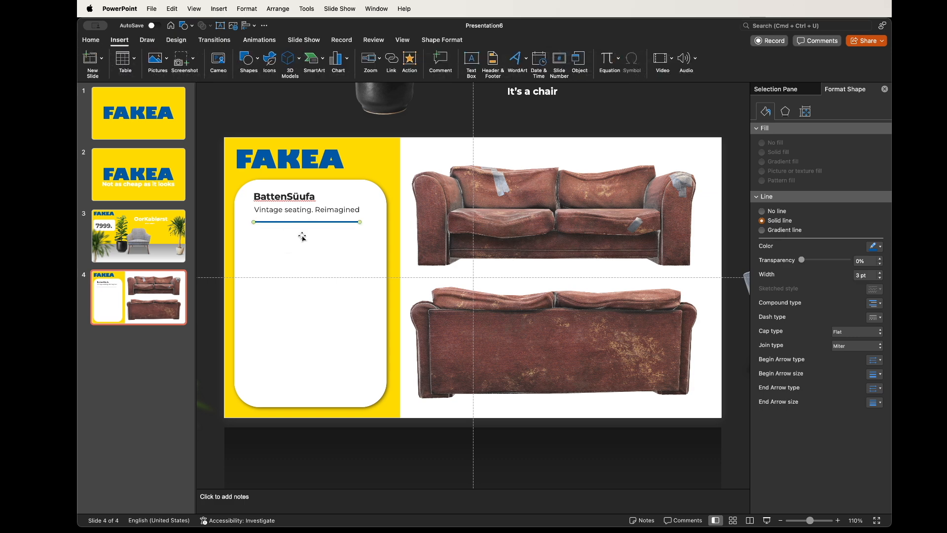
scroll(290, 185, "up", 5)
left_click_drag(438, 287, 438, 286)
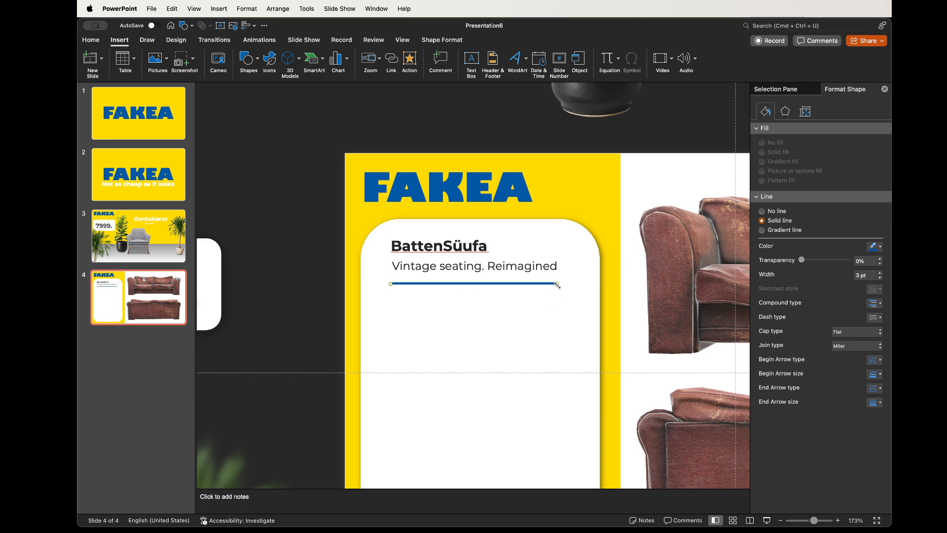
left_click_drag(557, 285, 576, 283)
left_click(386, 118)
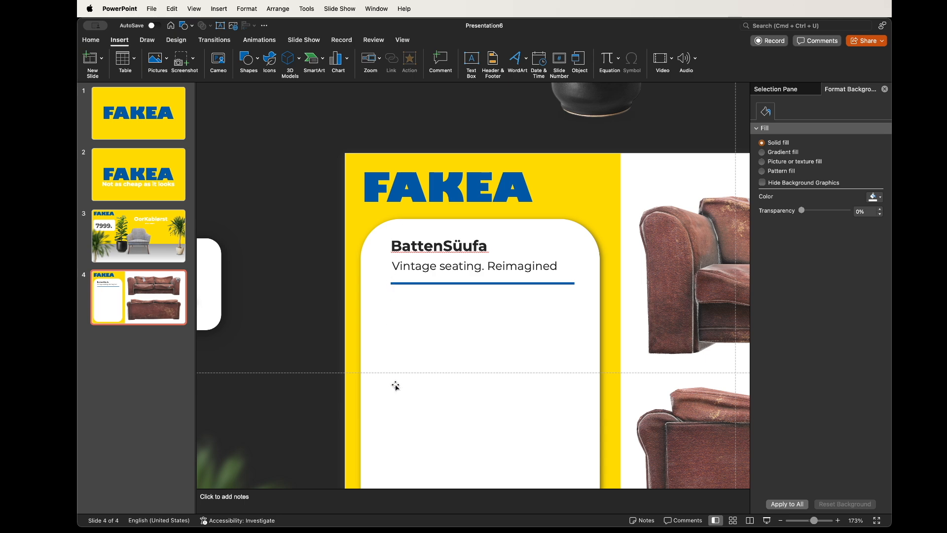
- Duplicate slide 4 and delete the off-slide plants, price tag, armchair and chair texts from the copy
scroll(450, 283, "down", 3)
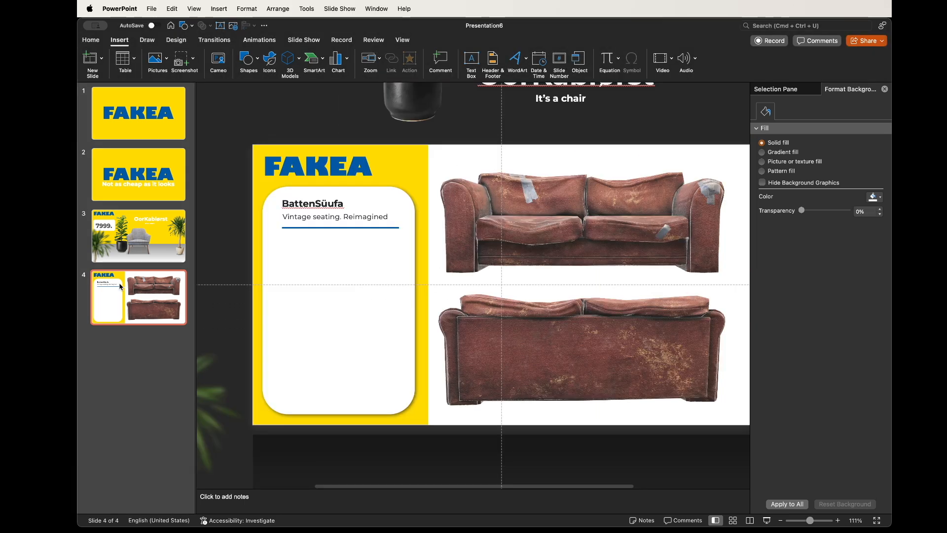
key("super+d")
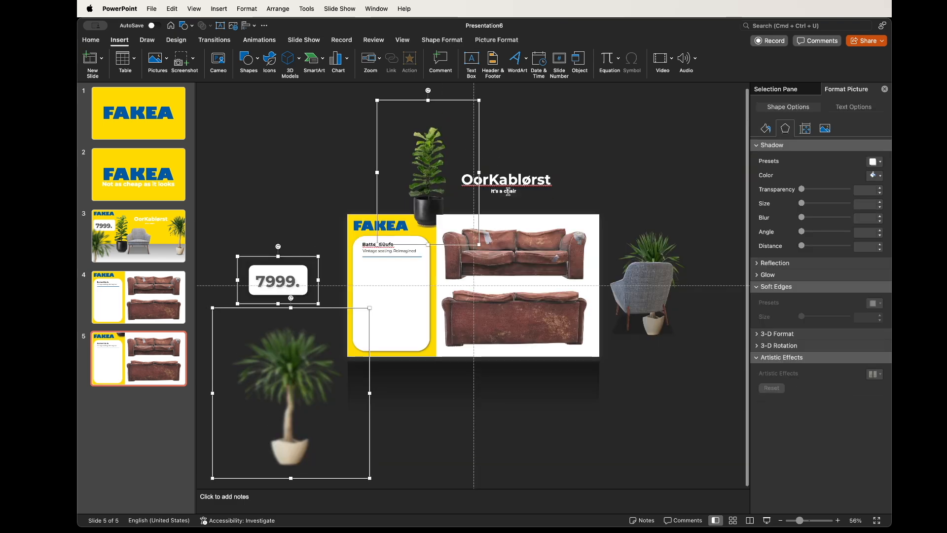
left_click(519, 179, "shift")
left_click(640, 286, "shift")
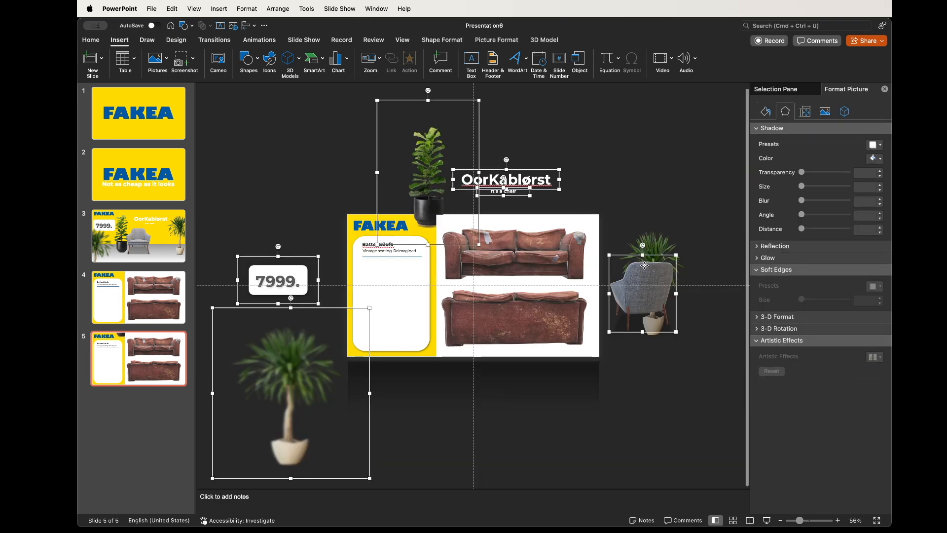
key("Delete")
left_click(644, 267)
key("Delete")
left_click(630, 324)
key("Delete")
scroll(471, 243, "up", 5)
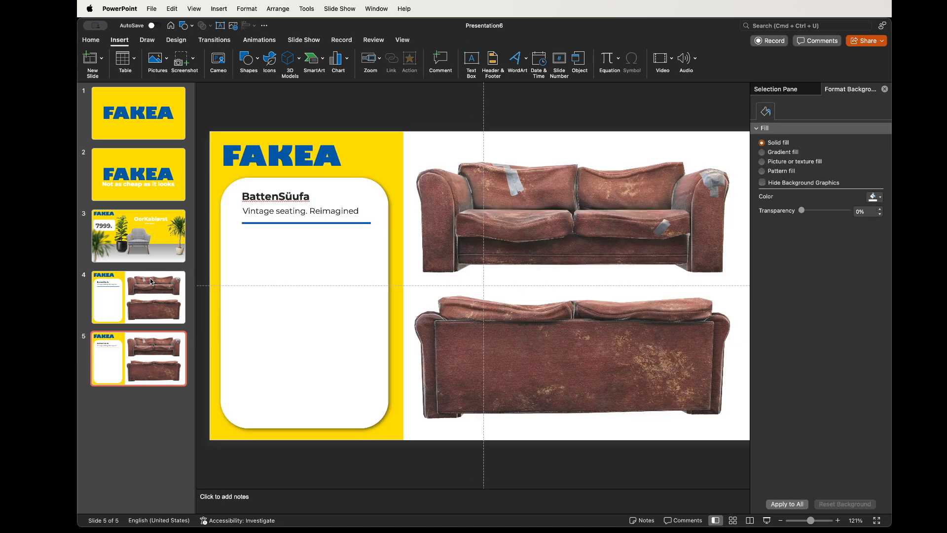
- Rotate both 3D sofa models on slide 5 slightly away from their straight front and back views
left_click(573, 212)
left_click_drag(572, 212, 526, 227)
left_click(529, 346)
left_click_drag(569, 353, 579, 355)
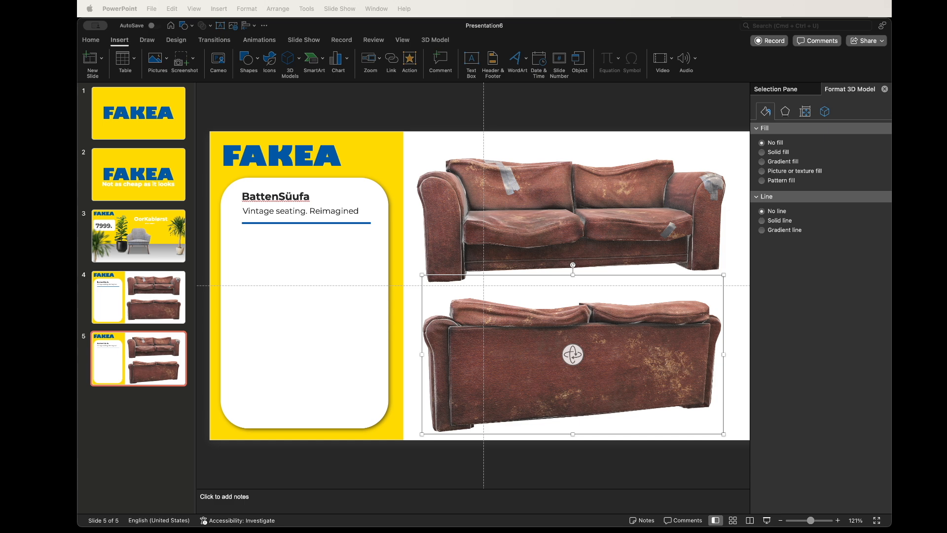
- Add the paragraph beginning "The BattenSüufa has the nostalgic charm of the couch" to slide 5, just below the blue line
left_click(262, 103)
type("The BattenSüufa has the nostalgic charm of the couch that was part of the original founding of your fraternity.")
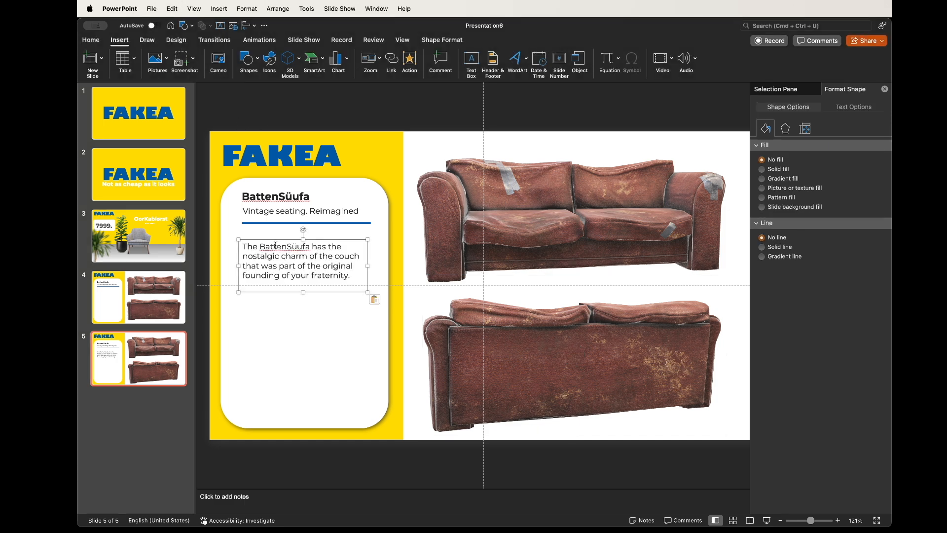
left_click_drag(274, 240, 273, 234)
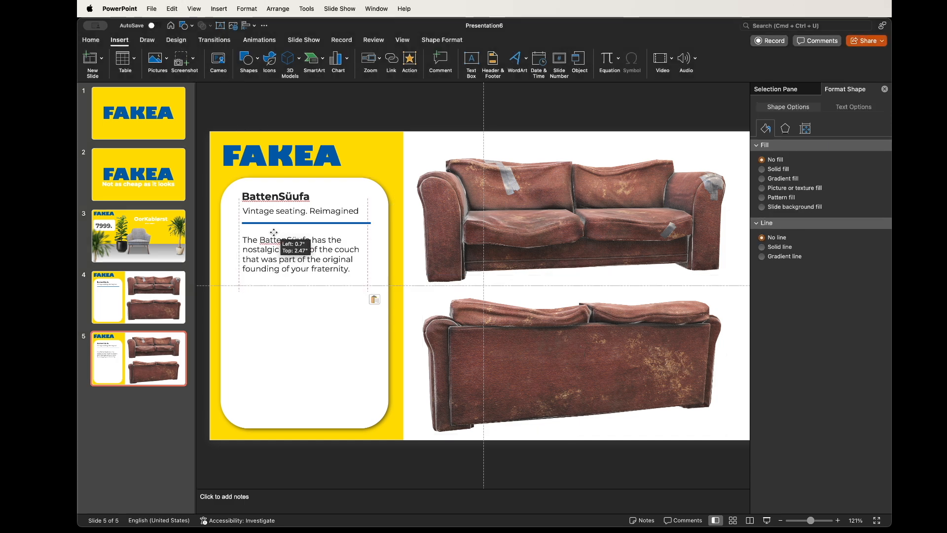
left_click(384, 110)
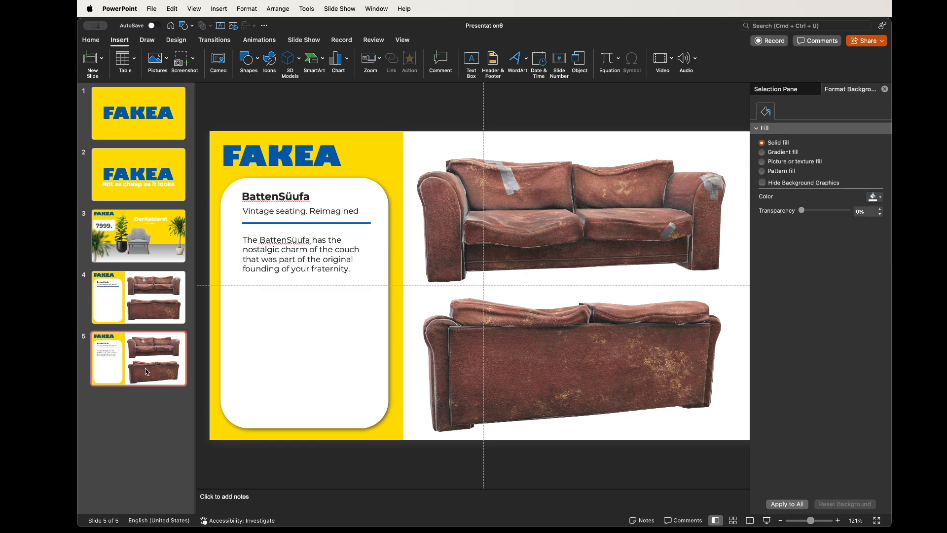
- Duplicate slide 5 as slide 6 with the sofas turned to side views and a second paragraph beginning "Our dedicated team of Dücttåppers"
key("super+shift+d")
left_click_drag(592, 280, 659, 207)
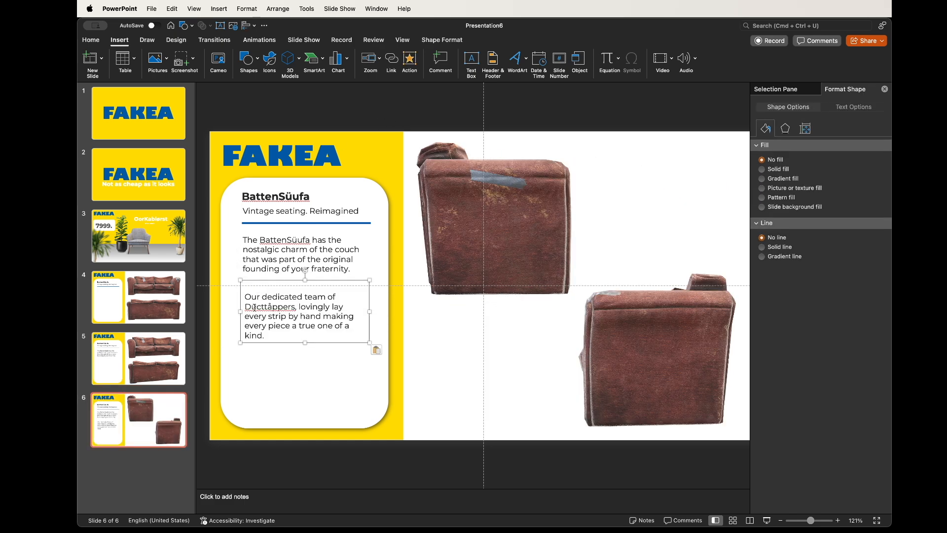
- Duplicate slide 6 as slide 7 with both sofas turned to top views and a third paragraph about the "Seat-Sag™" aging process
key("super+shift+d")
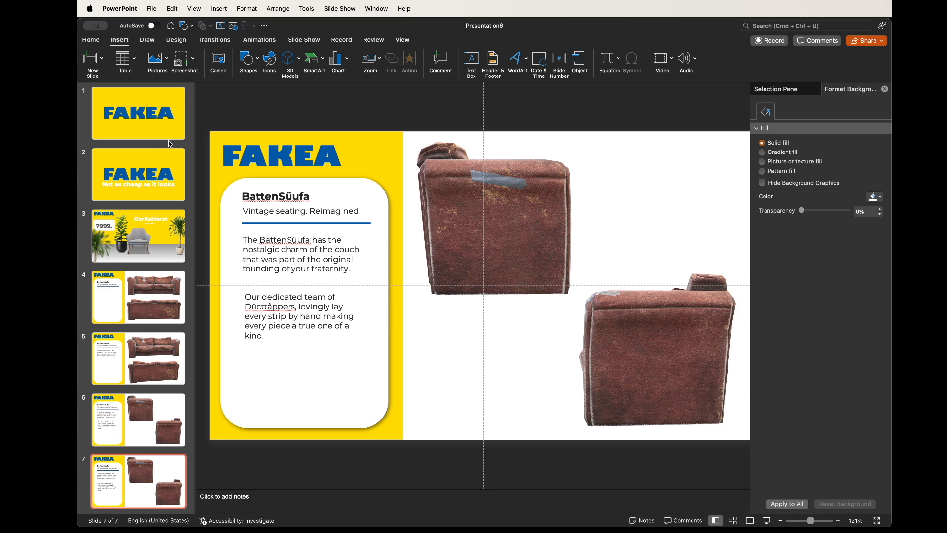
left_click_drag(498, 340, 502, 346)
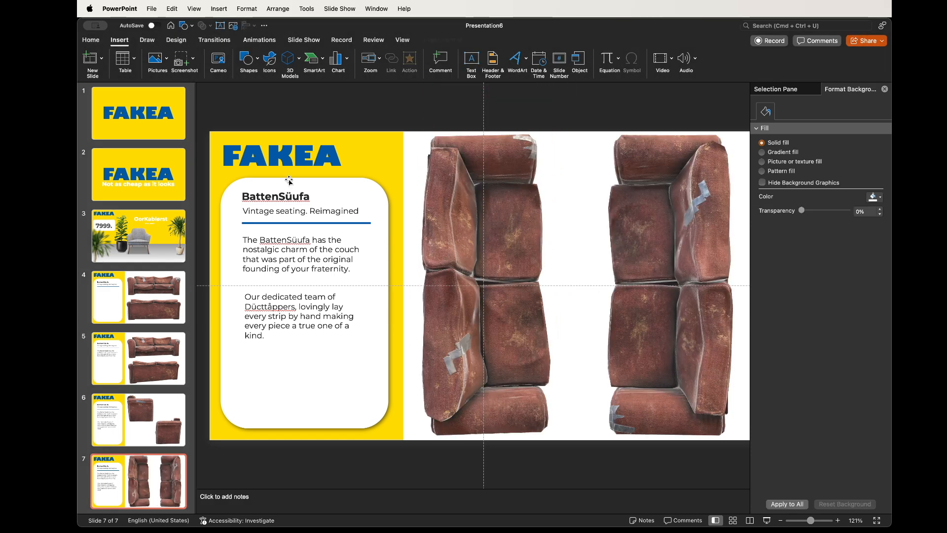
key("super+v")
left_click(289, 181)
- Step through slides 4 to 7 to check the progression of sofa views and card text
left_click(141, 304)
key("Down")
key("Down")
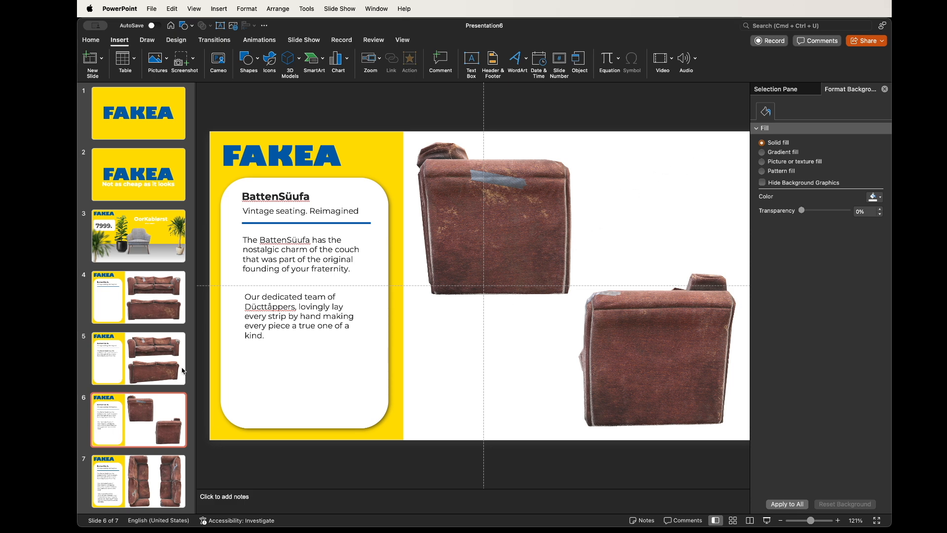
left_click(169, 316)
key("Down")
key("Down")
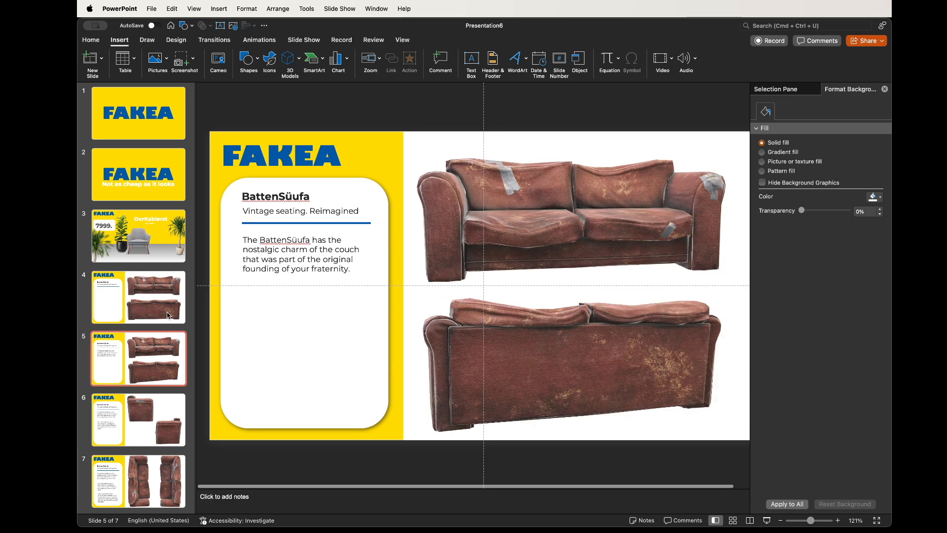
key("Down")
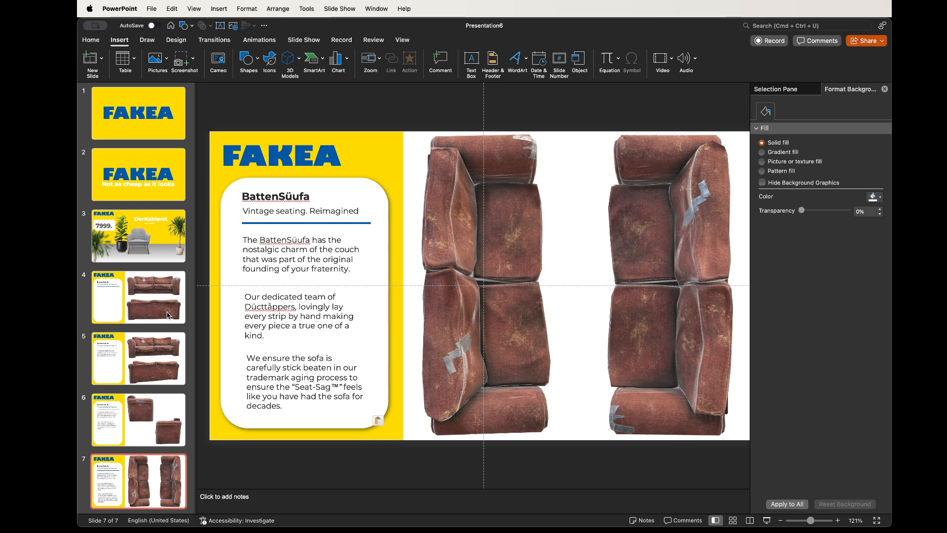
left_click(151, 415)
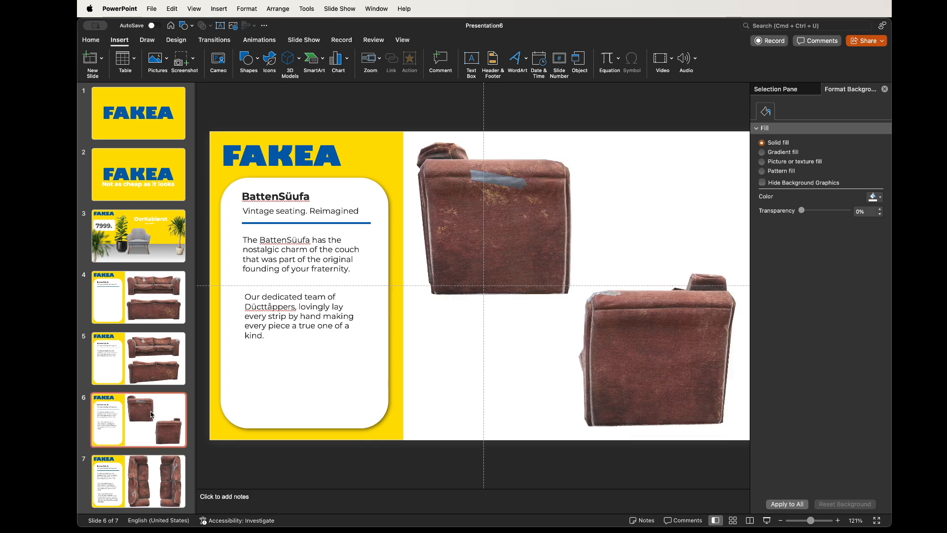
- Duplicate slide 7 and move the three description paragraphs off the left side of slide 8
left_click(133, 481)
key("super+shift+d")
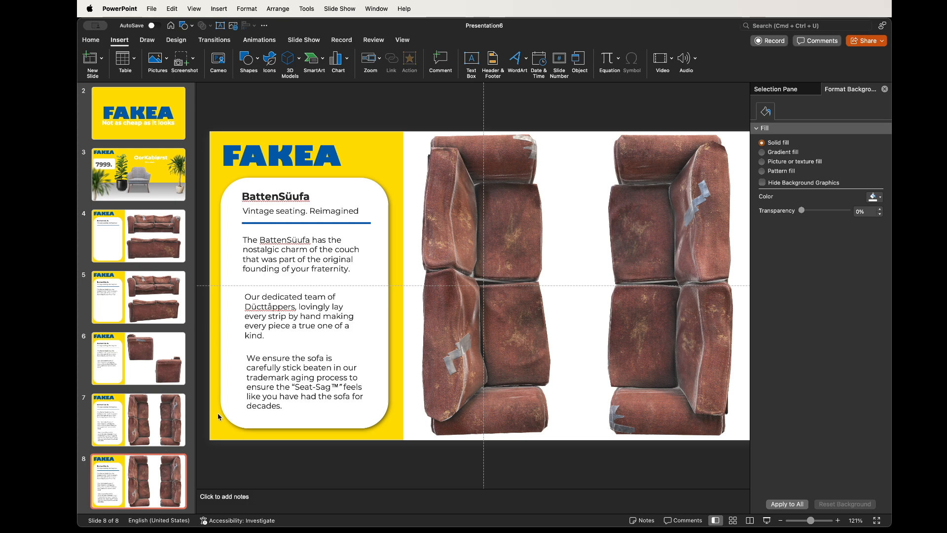
scroll(354, 300, "down", 5)
left_click(372, 273)
left_click(374, 302, "shift")
left_click(374, 324, "shift")
left_click_drag(392, 354, 255, 349)
- Move the white card and its title, tagline and blue line off slide 8, beyond the yellow panel's outer edge
left_click(399, 318)
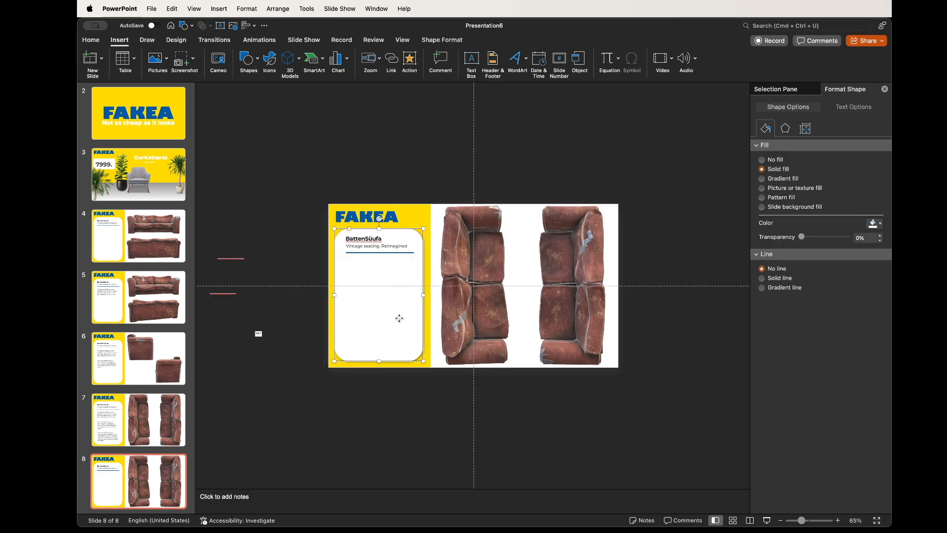
left_click_drag(399, 318, 226, 311)
left_click(268, 349)
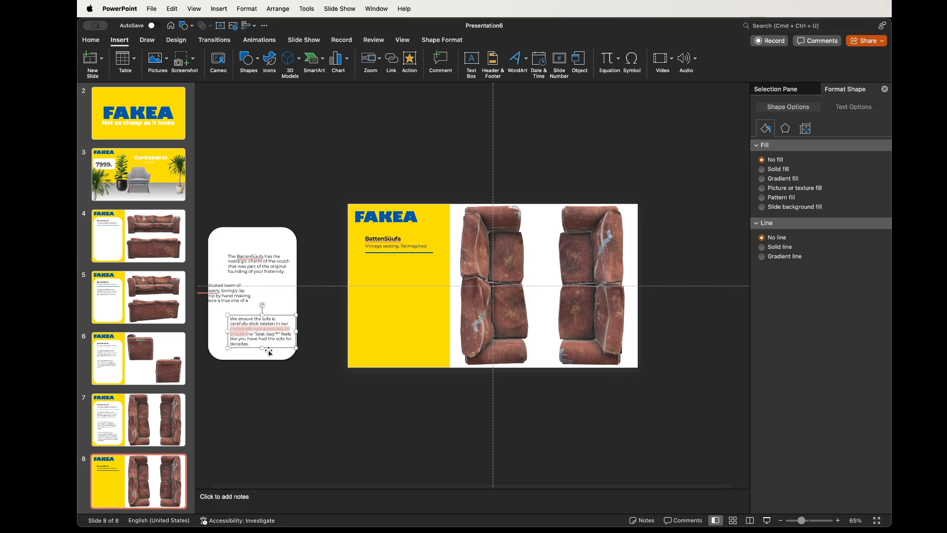
left_click_drag(272, 348, 202, 349)
left_click(380, 243)
left_click(379, 239, "shift")
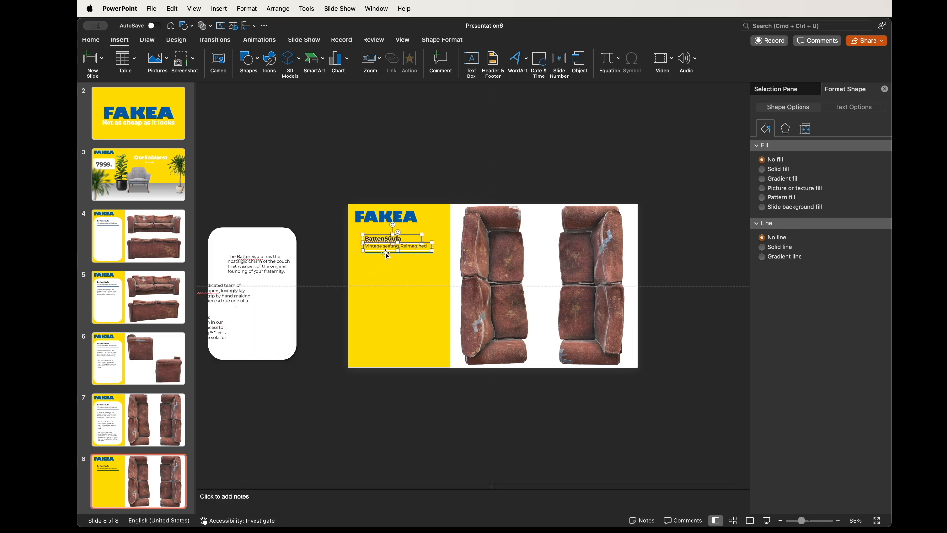
left_click_drag(387, 255, 285, 250)
- Move the left sofa above slide 8 and the right sofa below it
left_click(496, 285)
left_click_drag(495, 339, 487, 166)
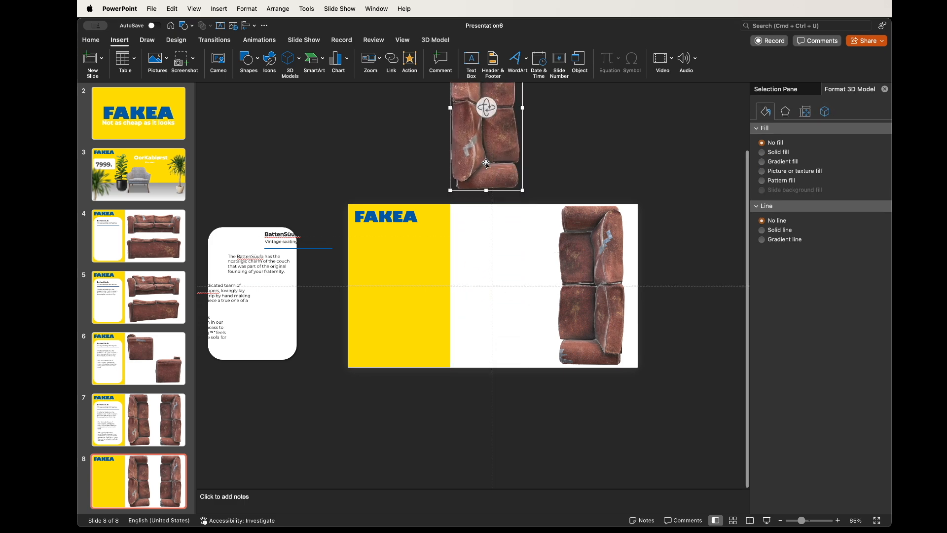
left_click_drag(588, 279, 594, 460)
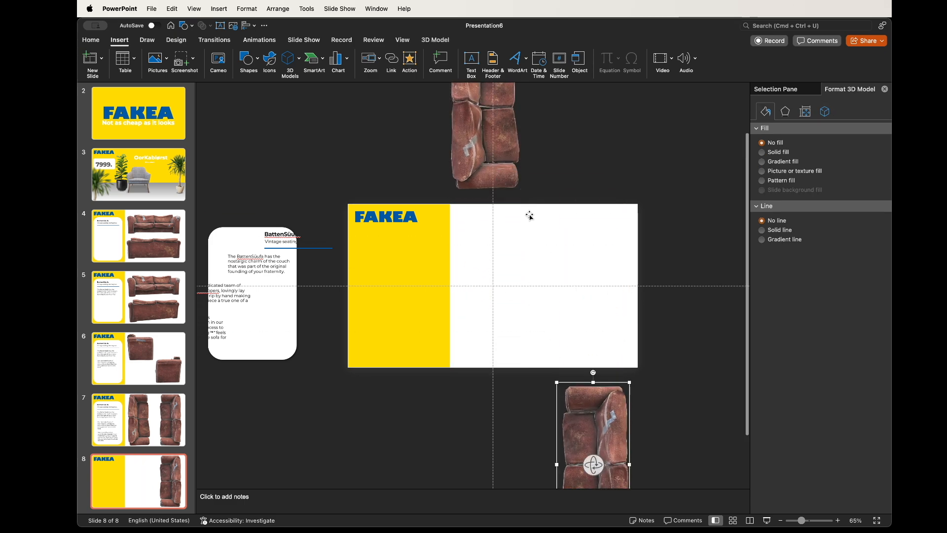
- Rotate the off-slide sofas above and below slide 8 so they tilt away from their flat top views
left_click(486, 125)
left_click_drag(486, 126, 492, 46)
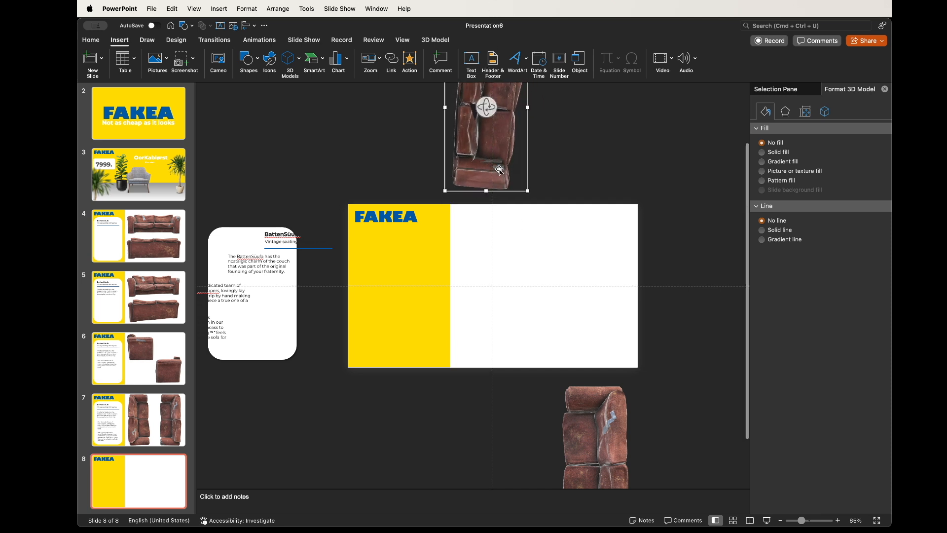
scroll(558, 258, "down", 3)
scroll(558, 258, "up", 1)
left_click(604, 378)
left_click_drag(594, 394, 592, 447)
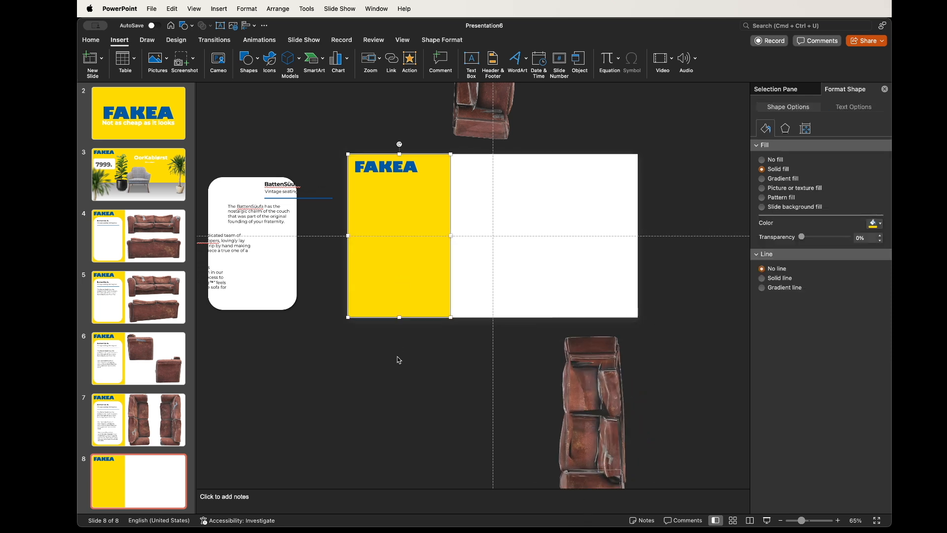
- Resize the yellow and white panels on slide 8 so they meet at the vertical centre guide
left_click(397, 360)
left_click(413, 288)
left_click_drag(453, 236, 494, 232)
left_click(536, 219)
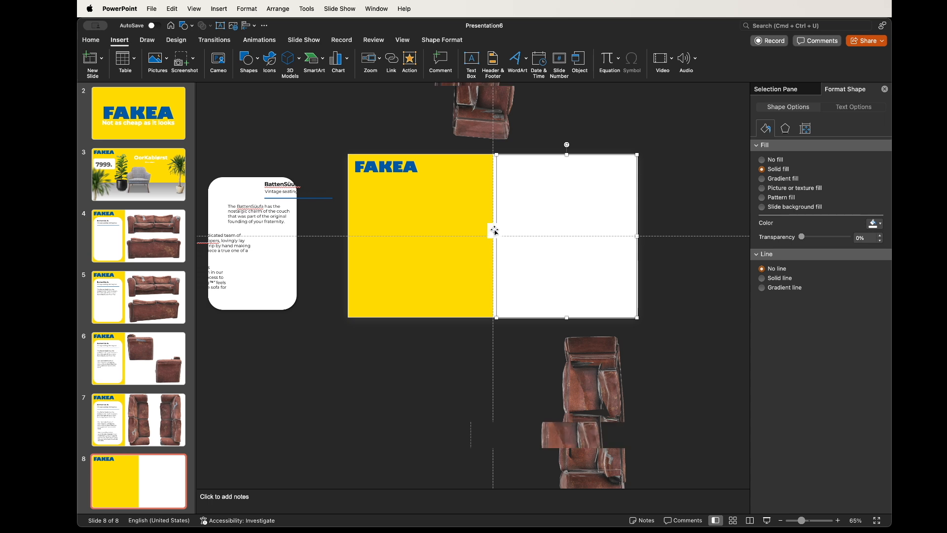
scroll(495, 232, "up", 3)
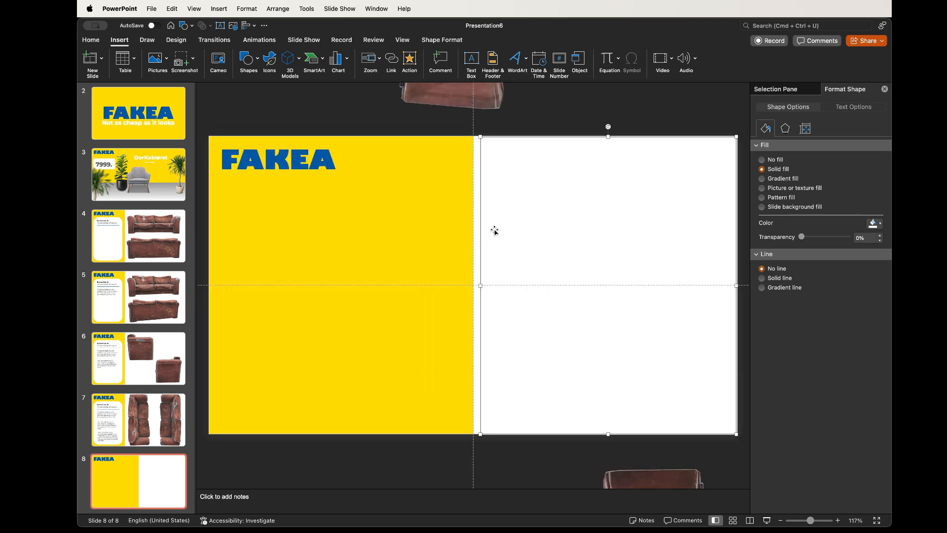
left_click(266, 118)
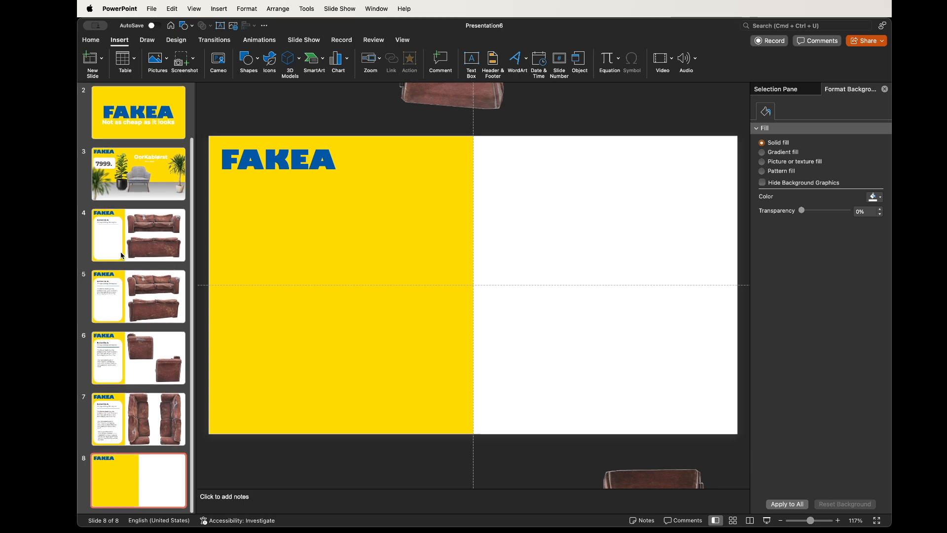
- Copy the white rounded card from slide 7 and paste it onto slide 8
left_click(139, 418)
left_click(224, 349)
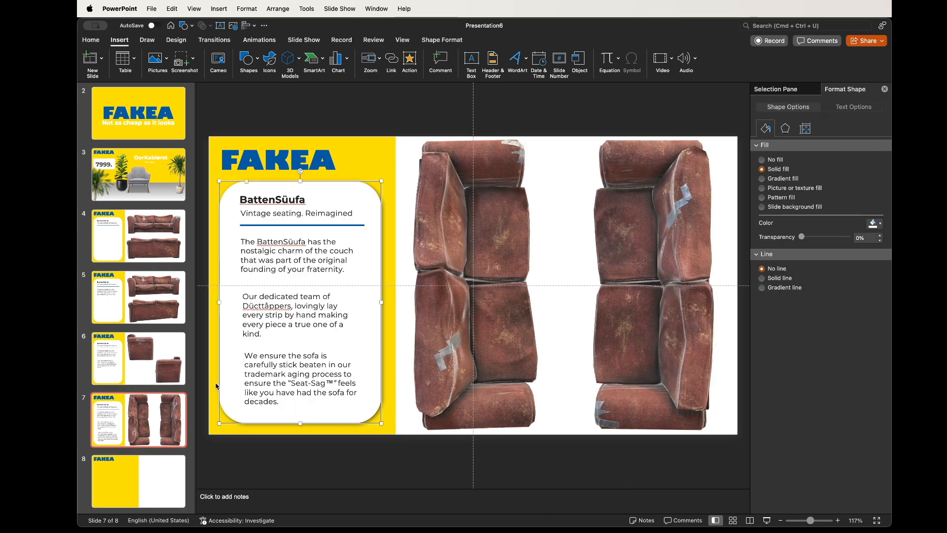
left_click(176, 474)
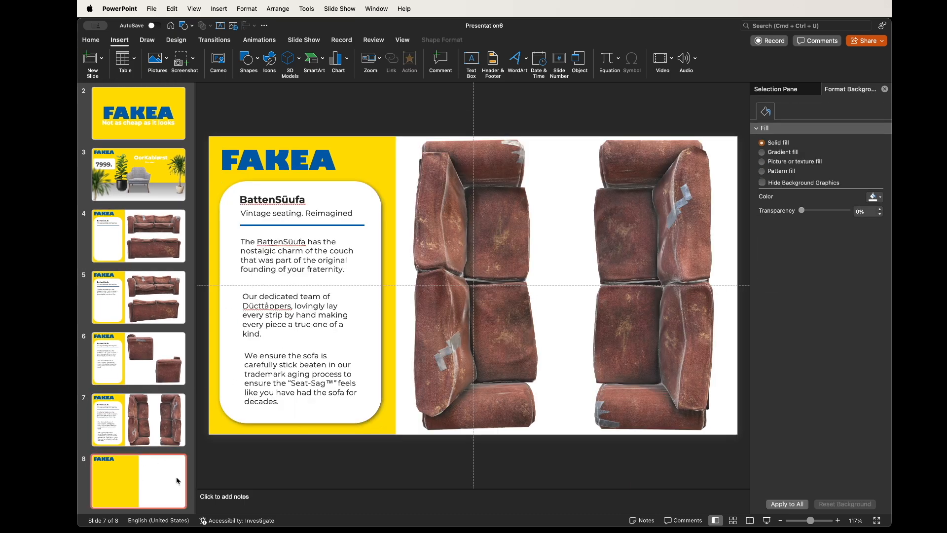
key("cmd+v")
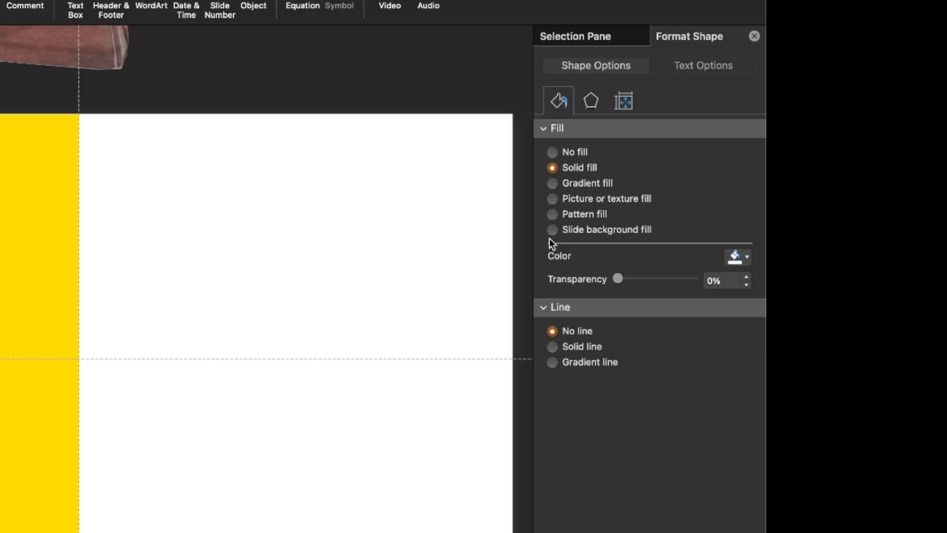
- Fill the pasted card with the recently used blue and duplicate it into a row of three cards across slide 8
left_click(735, 256)
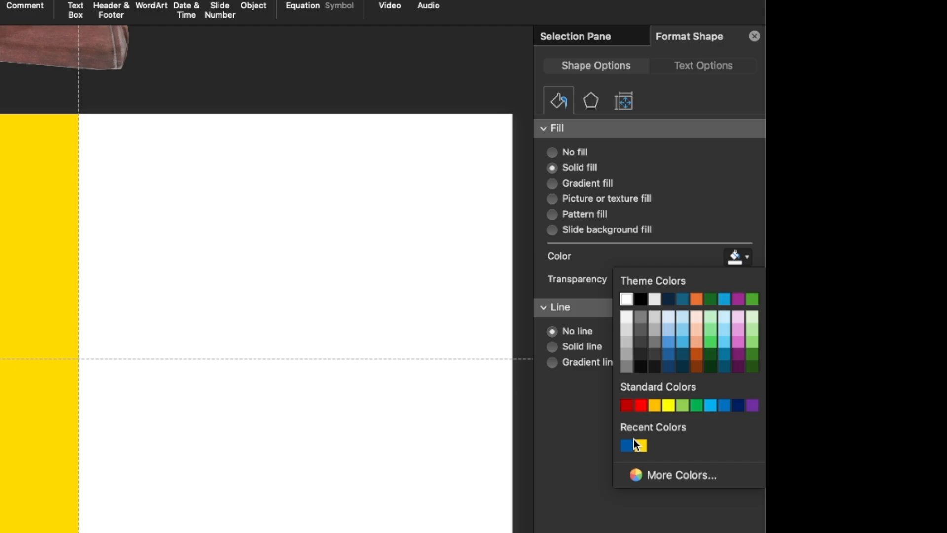
left_click(627, 446)
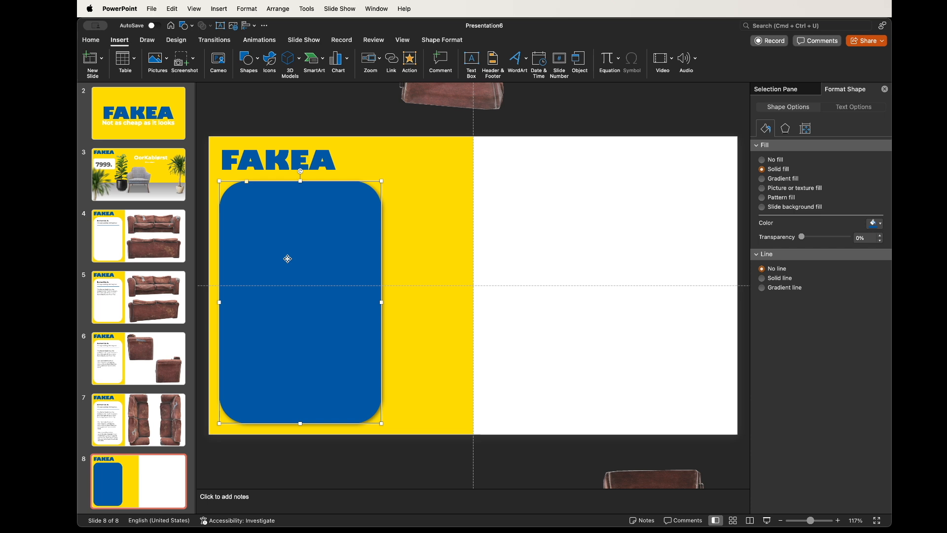
left_click_drag(289, 262, 620, 245)
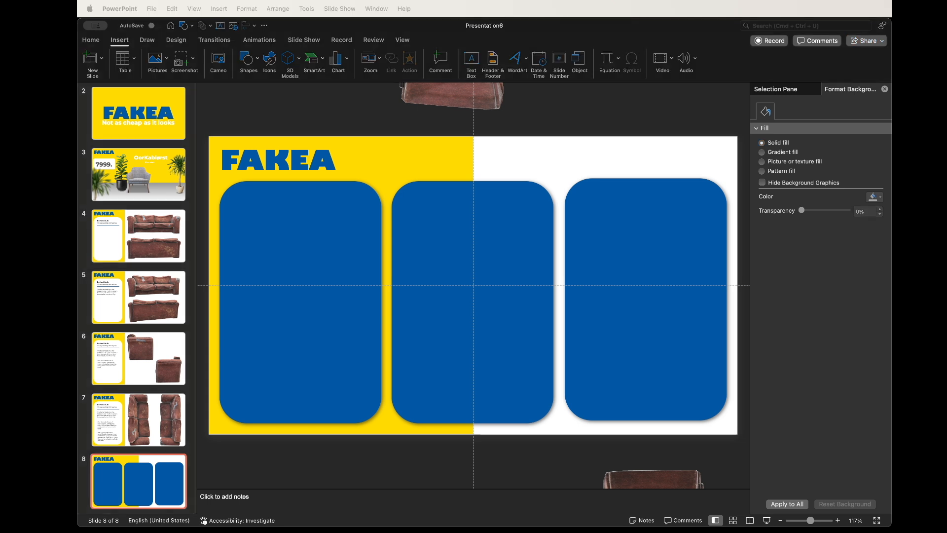
- Paste the three 3D chair models onto slide 8 and position one on each blue card
left_click(331, 117)
key("super+v")
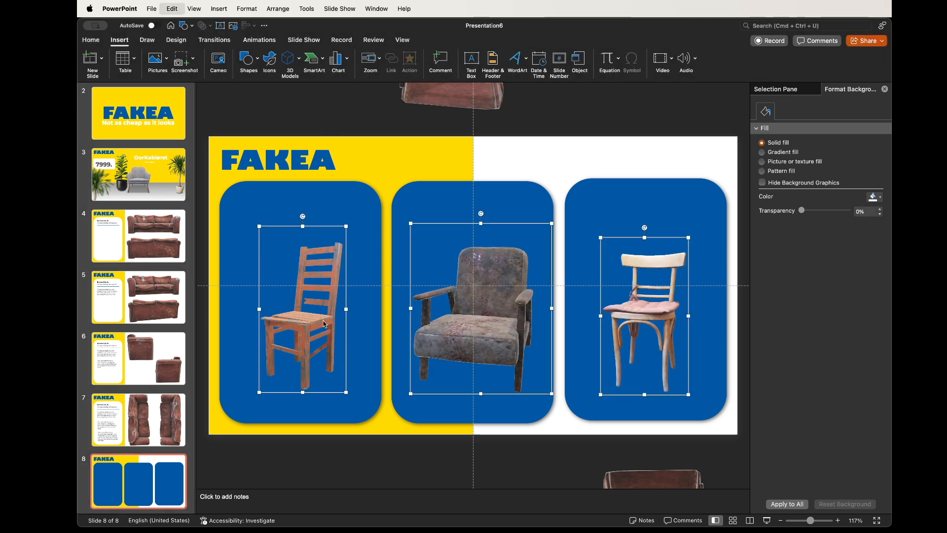
left_click(301, 315)
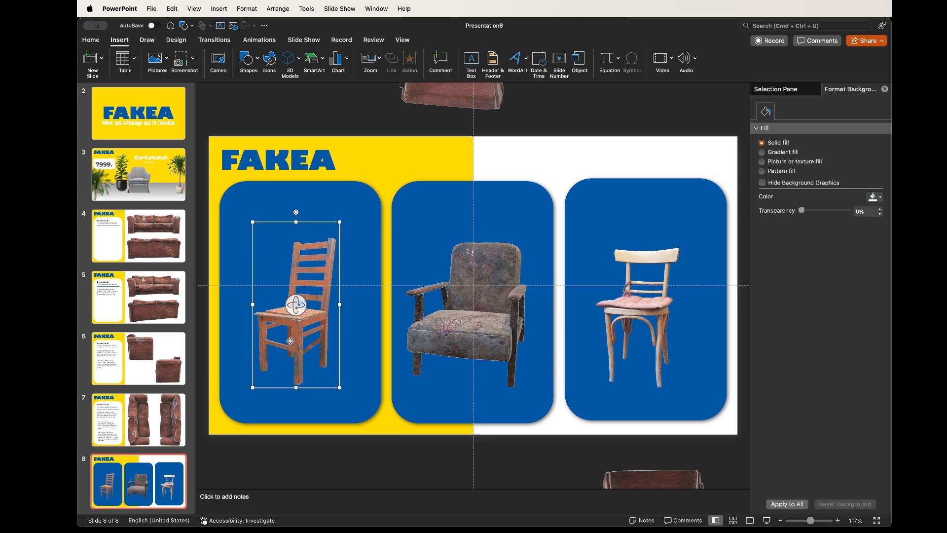
left_click_drag(298, 330, 295, 320)
left_click(449, 303)
- Add the titles Chårr, Arrmün and Seete with their yellow taglines, plus the prices 1099., 3299. and 1399., to the three cards
left_click(586, 121)
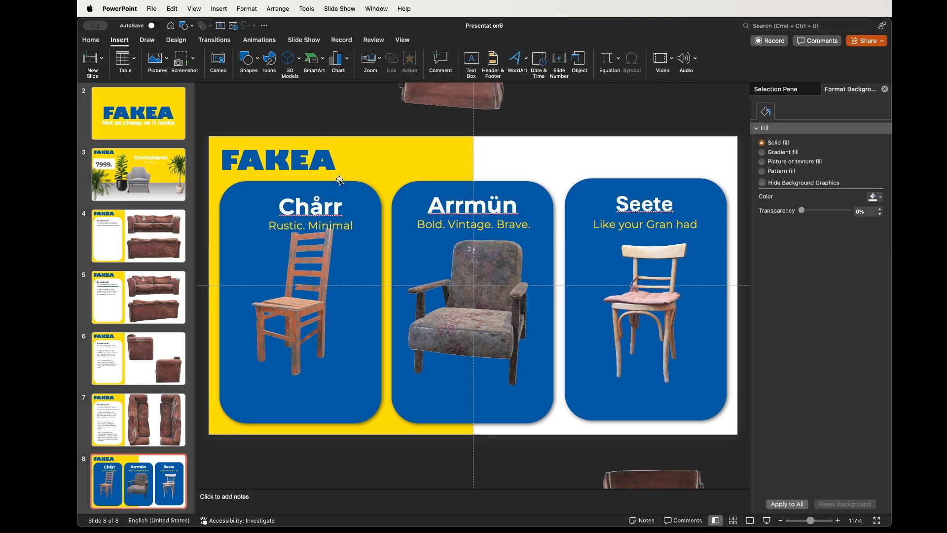
key("super+v")
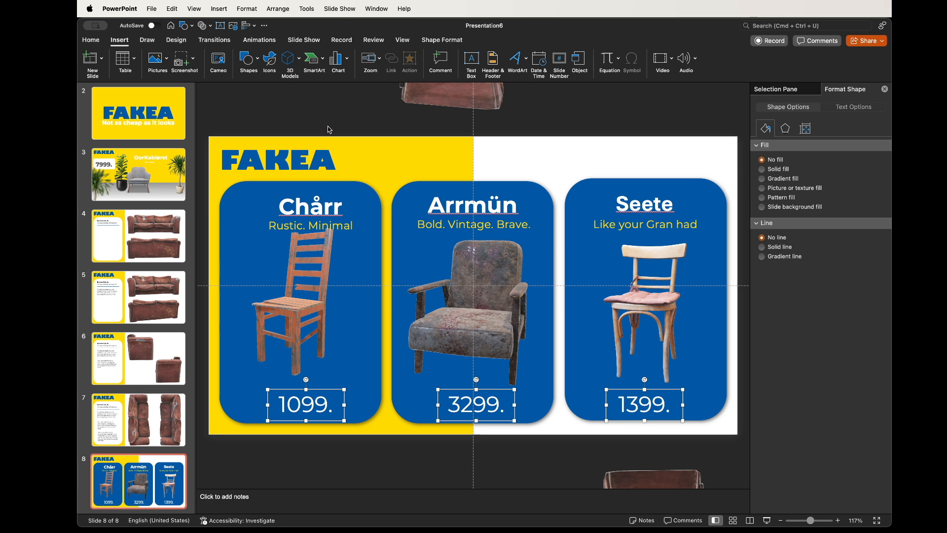
left_click(170, 180)
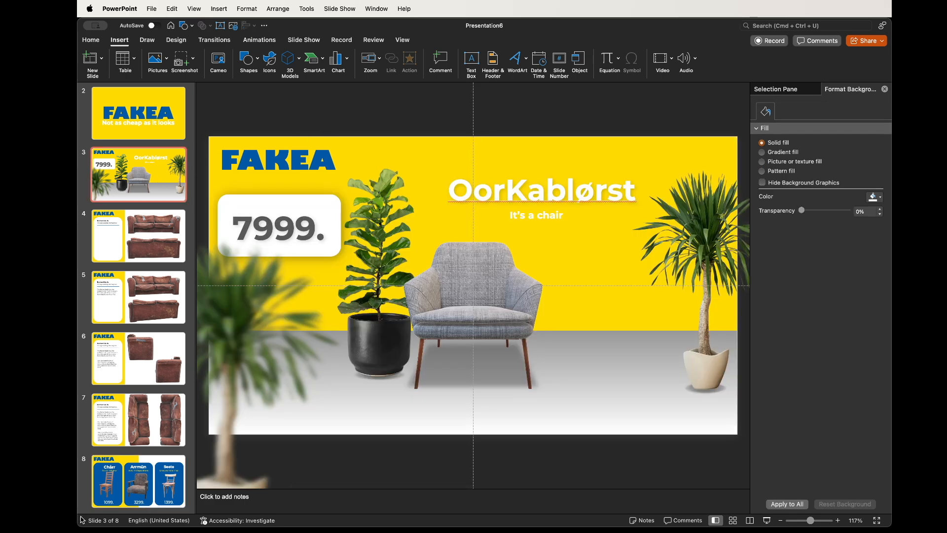
left_click(149, 484)
- Centre the Chårr title, tagline, chair and price on the first blue card
left_click(317, 294)
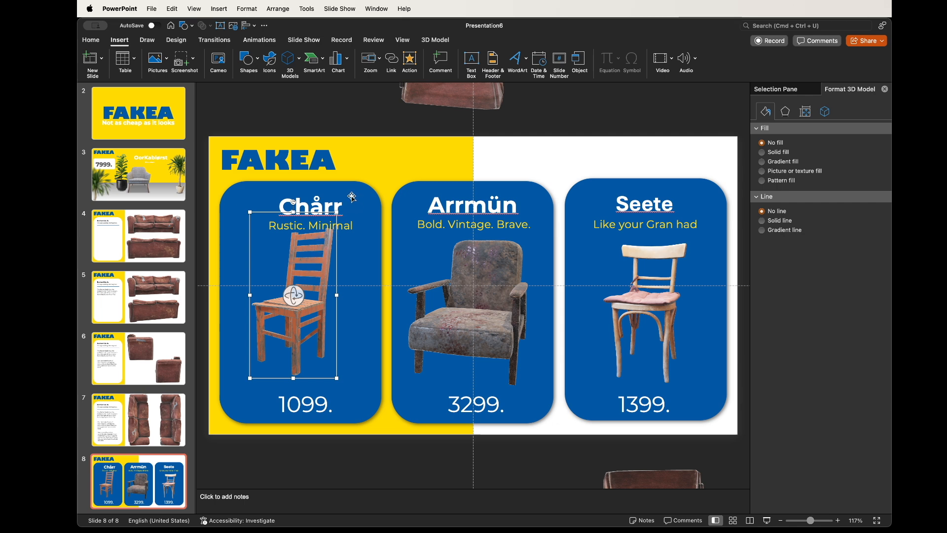
left_click_drag(335, 218, 329, 235)
left_click(317, 409)
left_click_drag(323, 420, 312, 419)
left_click(343, 121)
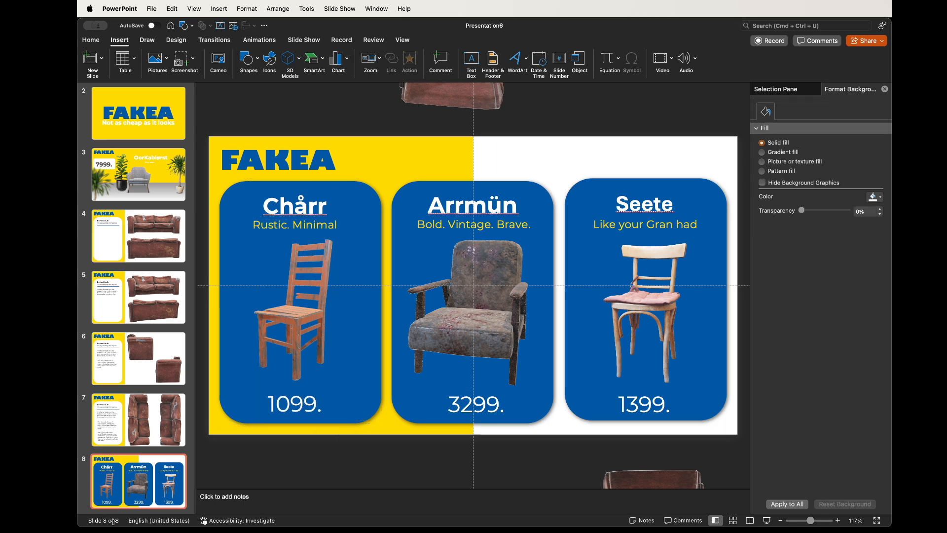
- Duplicate slide 8 and delete the leftover BattenSüufa card, texts and sofas from outside the new slide
key("super+d")
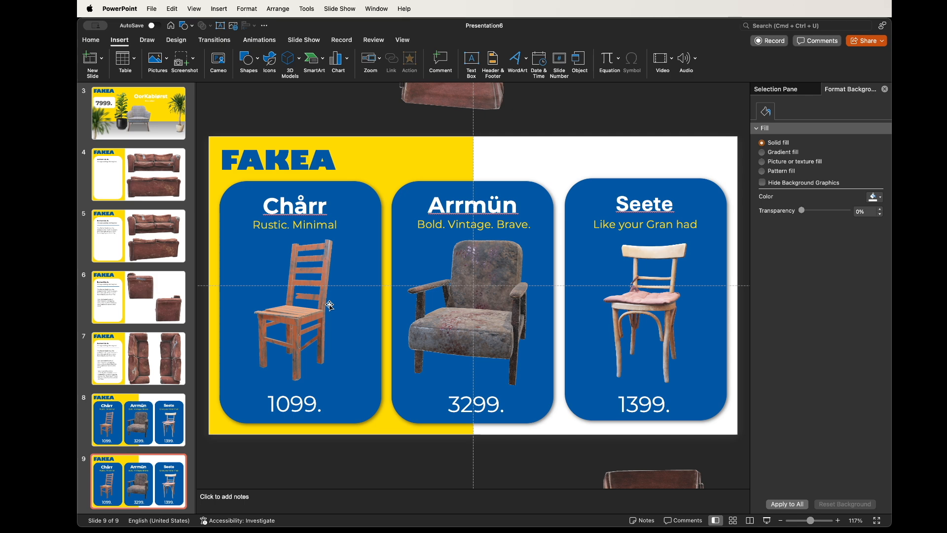
scroll(329, 305, "down", 5)
scroll(330, 306, "up", 5)
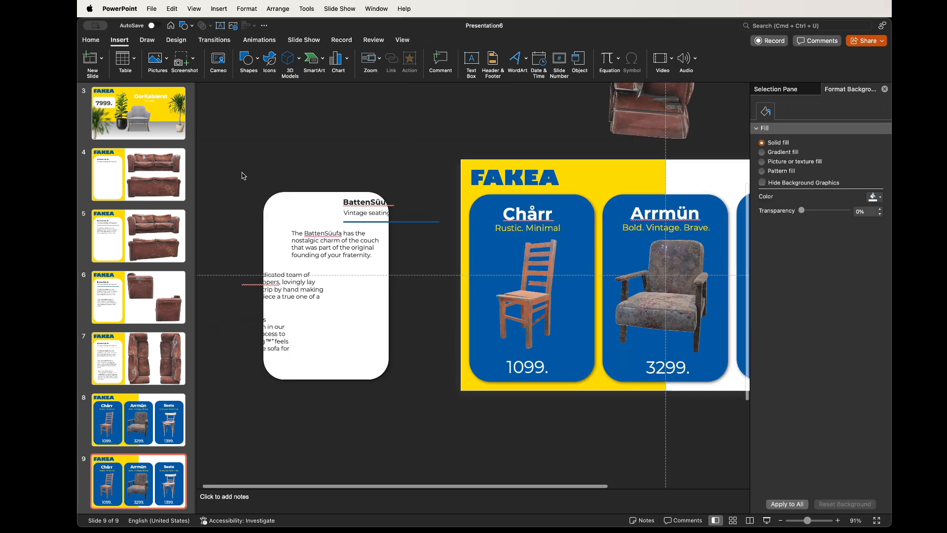
left_click_drag(228, 170, 449, 438)
key("Delete")
scroll(435, 369, "down", 5)
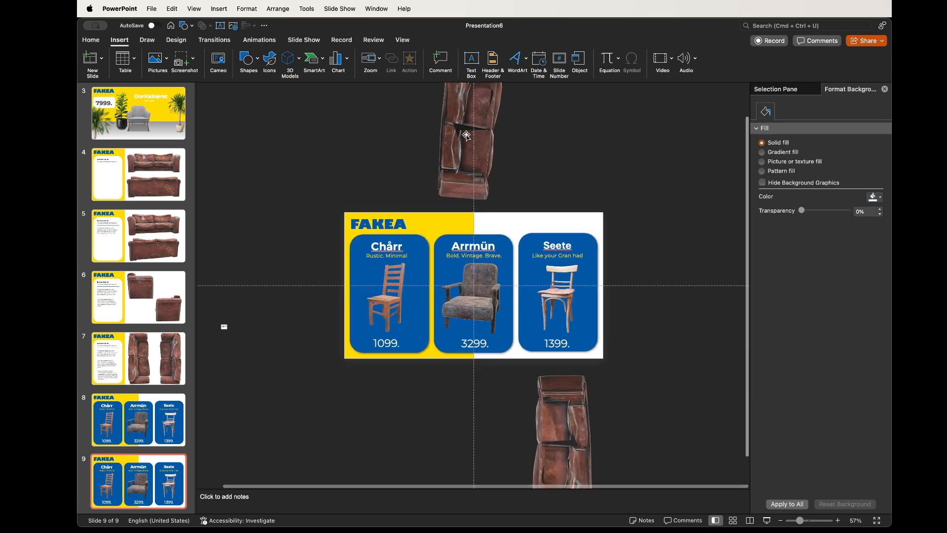
scroll(429, 295, "up", 5)
scroll(325, 228, "left", 3)
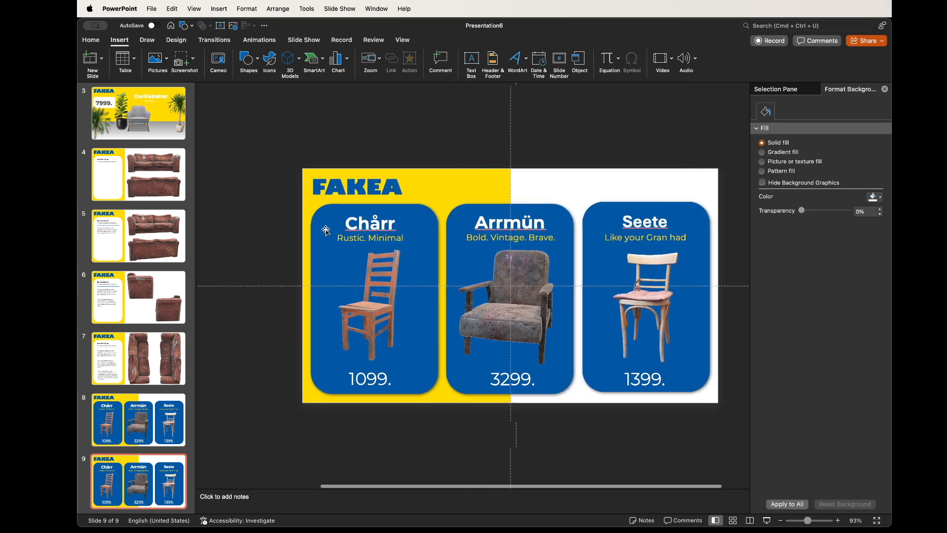
- Move the Chårr card with its title, tagline, chair and price off the left side of slide 9
left_click(388, 226)
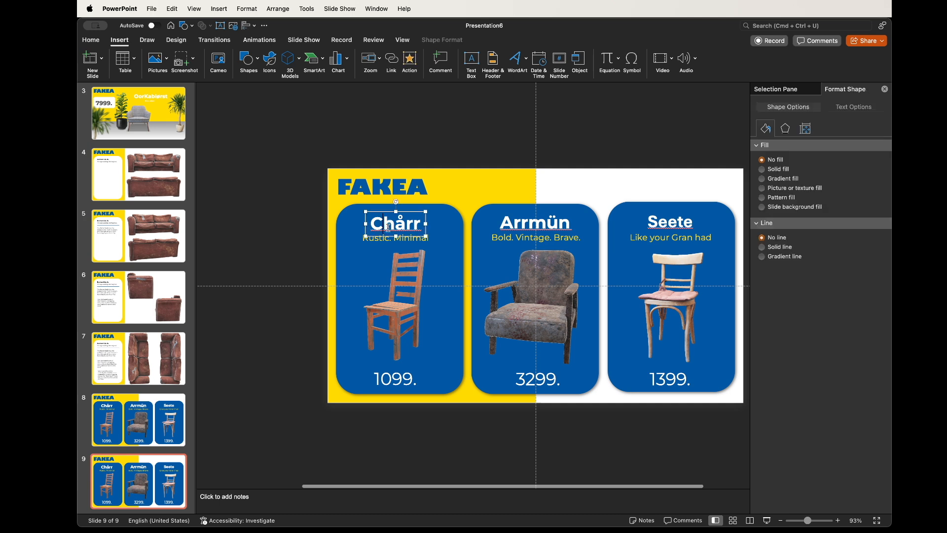
left_click(385, 244, "shift")
left_click(395, 274, "shift")
left_click(394, 381, "shift")
left_click(345, 307, "shift")
left_click_drag(345, 307, 243, 286)
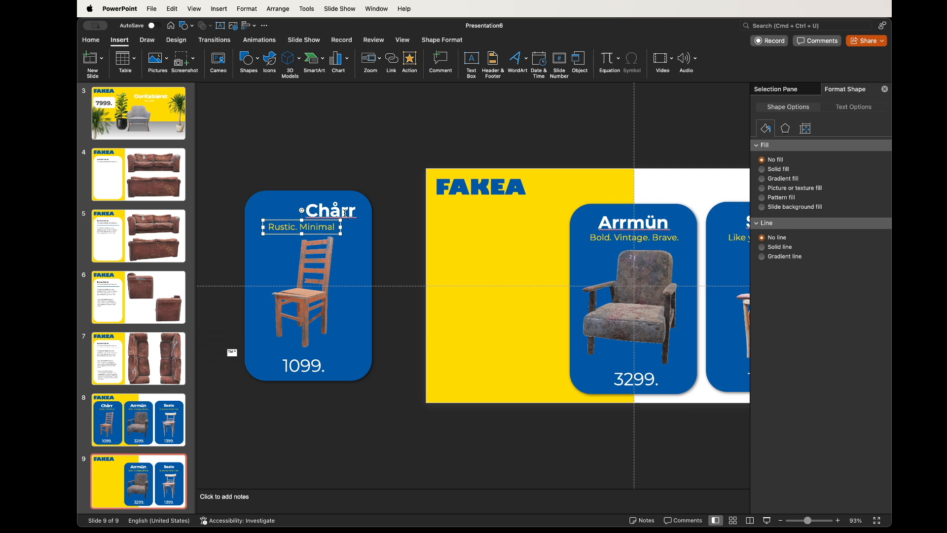
- Shift the off-slide Chårr card's contents farther left, spreading them away from the card
left_click(309, 299)
left_click_drag(310, 287, 198, 288)
left_click_drag(314, 314, 242, 300)
scroll(308, 357, "right", 5)
- Move the Arrmün blue card onto the yellow half and widen both remaining cards to fill their halves of slide 9
left_click(432, 262)
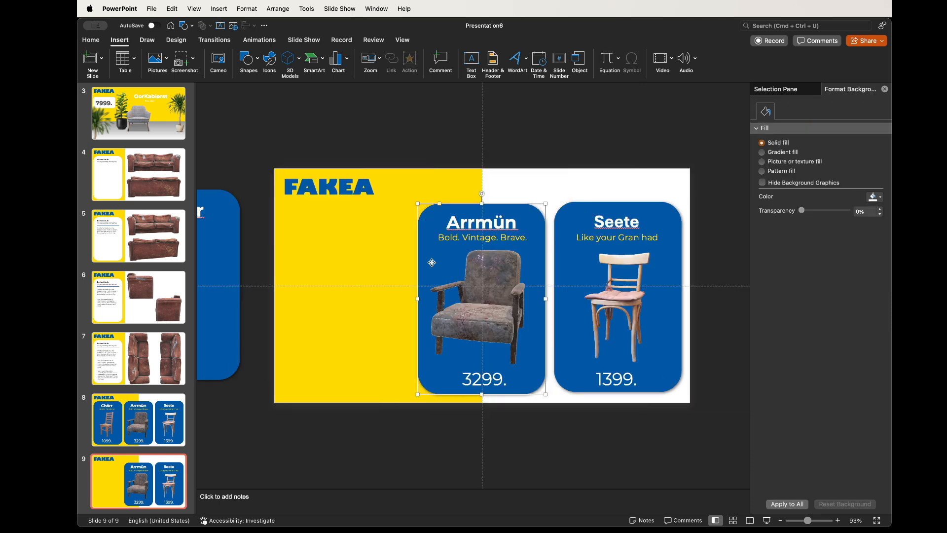
left_click_drag(422, 262, 294, 249)
left_click_drag(408, 298, 459, 298)
left_click(566, 270)
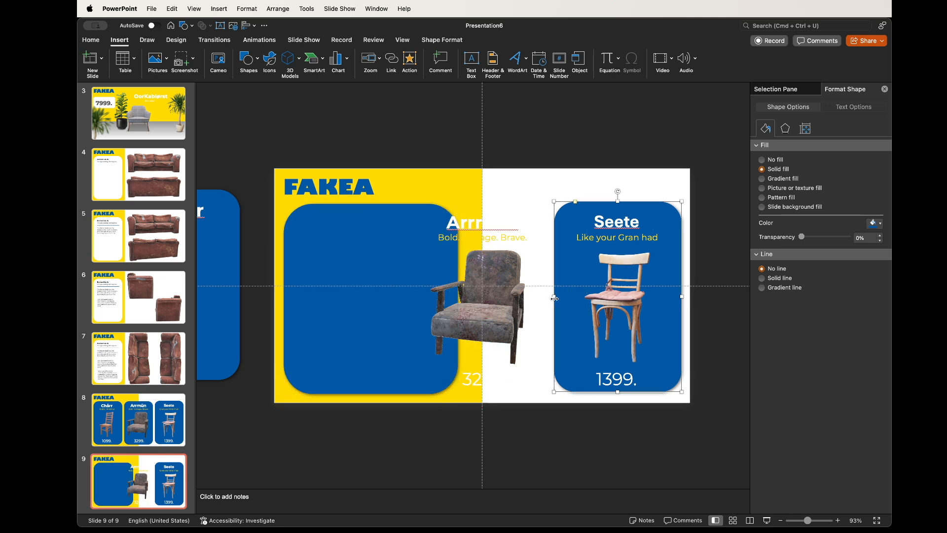
left_click_drag(552, 298, 506, 298)
- Move the armchair onto the widened card on the yellow half, enlarge it and rotate it to face forward
left_click_drag(494, 315, 362, 294)
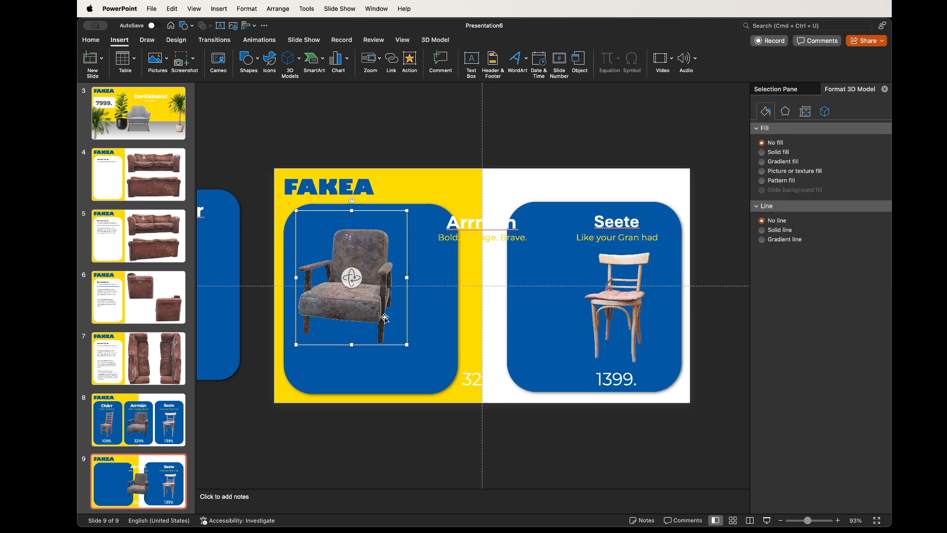
left_click_drag(405, 345, 425, 368)
left_click_drag(362, 290, 379, 316)
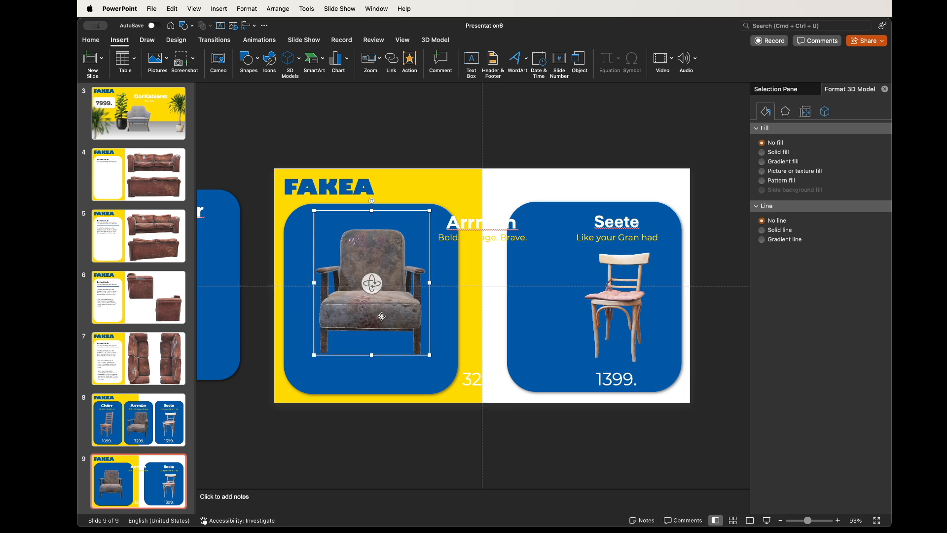
- Place the Arrmün title beneath the armchair, and move its price below the slide and its tagline above it
left_click(457, 229)
left_click_drag(457, 230, 363, 358)
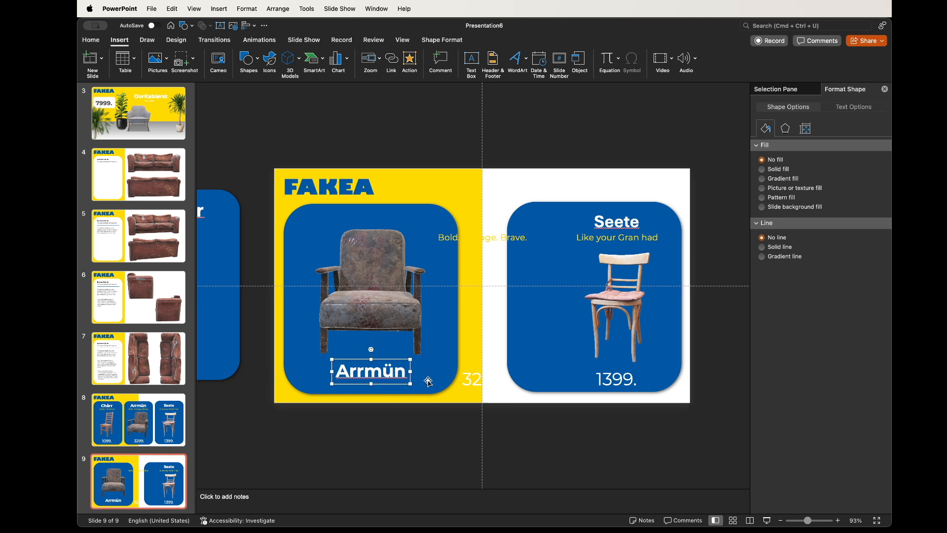
left_click(475, 381)
left_click_drag(467, 393, 356, 460)
left_click(459, 230)
left_click_drag(459, 231, 354, 118)
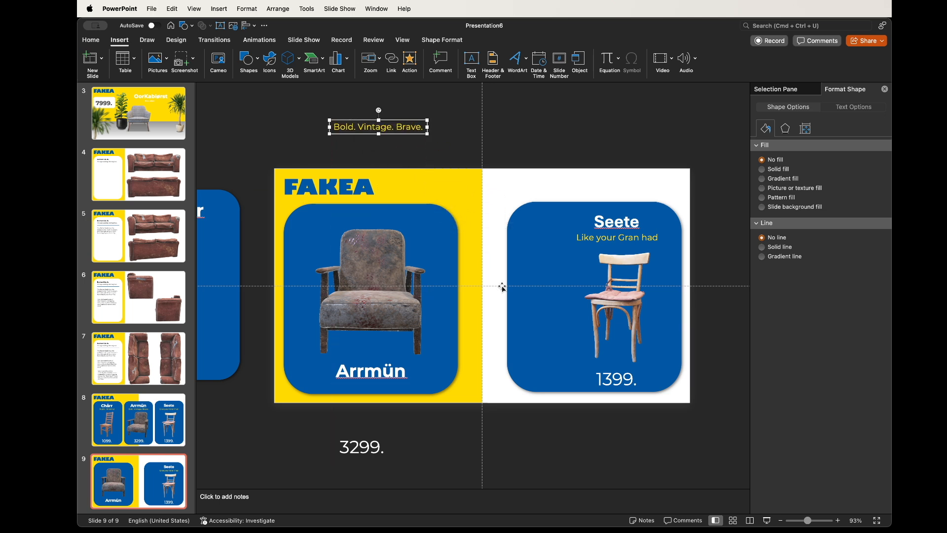
- Move the 1399. price below slide 9 and the "Like your Gran had" tagline above it
left_click(643, 398)
left_click(613, 377)
left_click_drag(596, 390, 693, 462)
left_click(612, 225)
left_click_drag(608, 238, 706, 126)
- Enlarge the Seete chair, turn it to face forward in the middle of its card, and place its title beneath it
left_click(604, 226)
left_click_drag(632, 289, 580, 285)
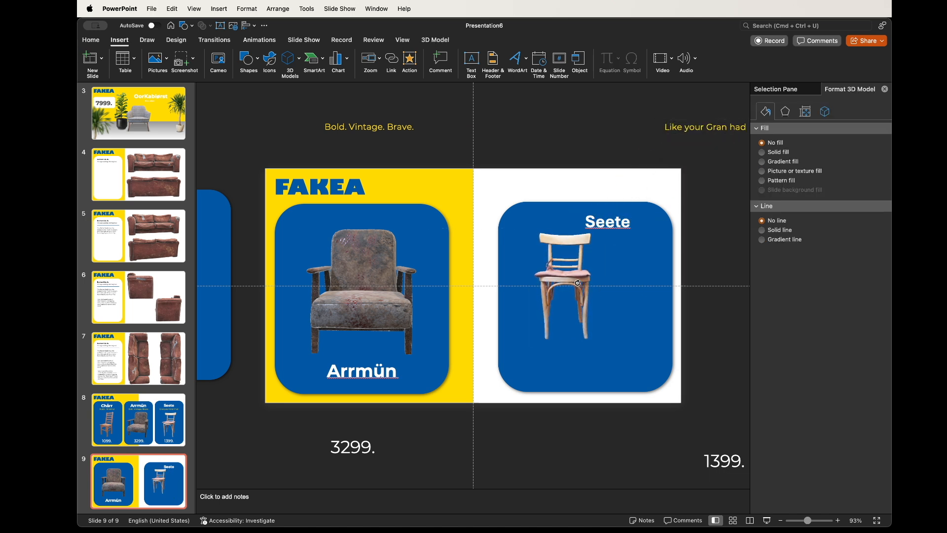
left_click_drag(596, 343, 609, 343)
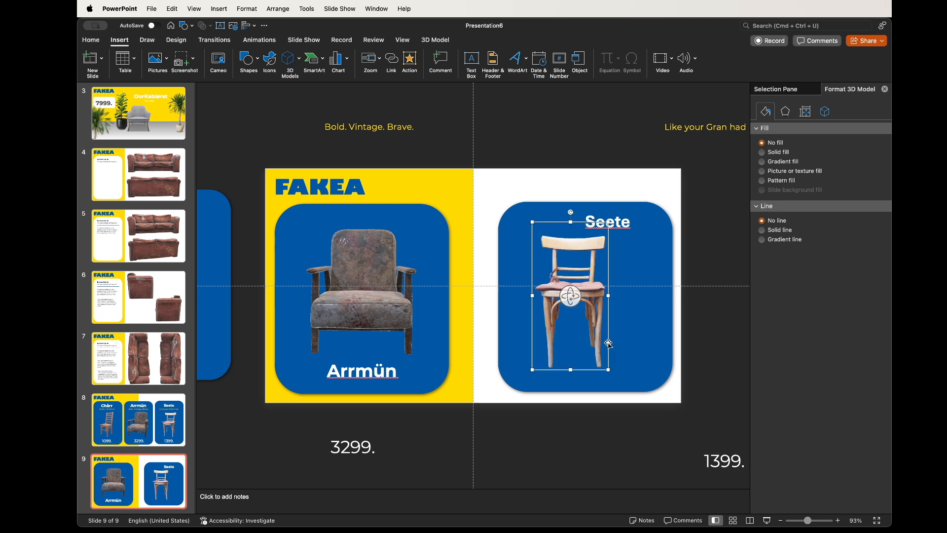
left_click_drag(628, 209, 609, 362)
left_click(229, 259)
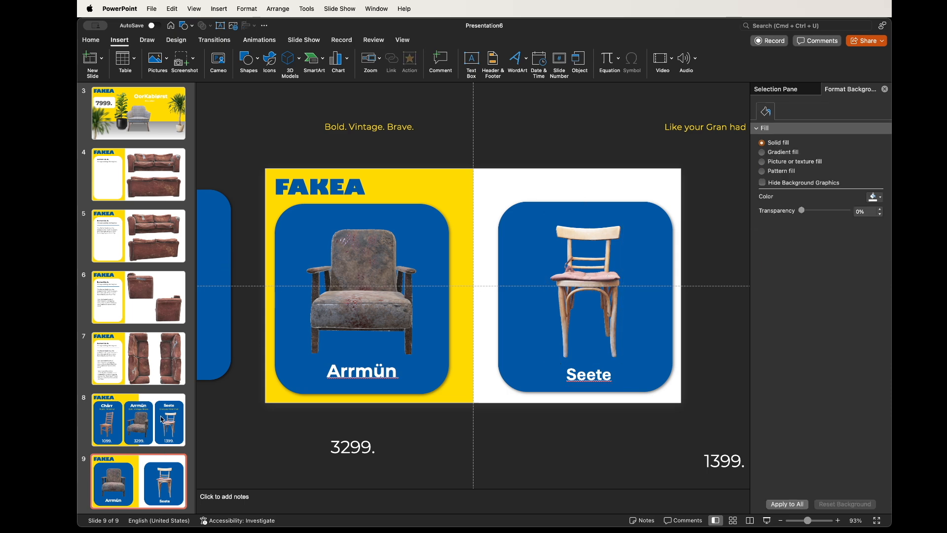
- Duplicate slide 9 with the Arrmün and Seete cards
left_click(142, 418)
left_click(137, 486)
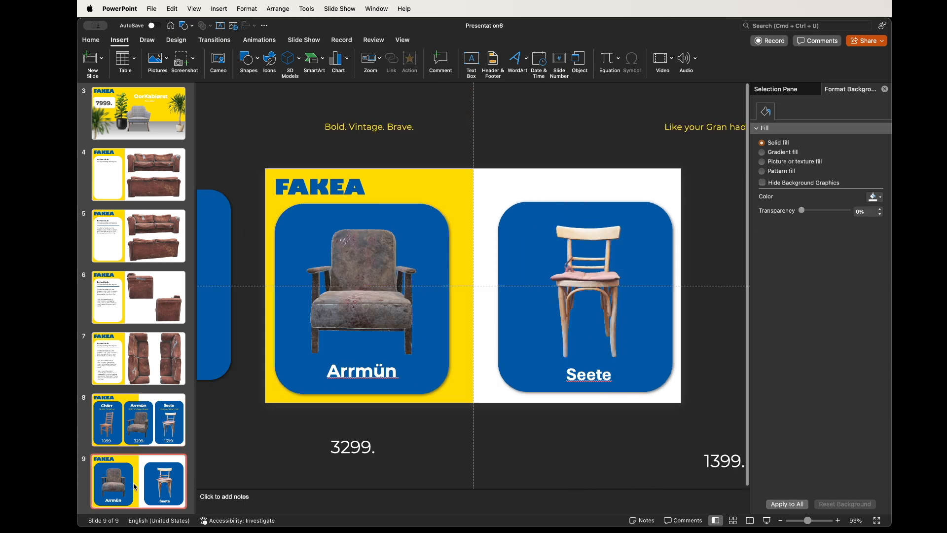
key("super+d")
left_click(363, 300)
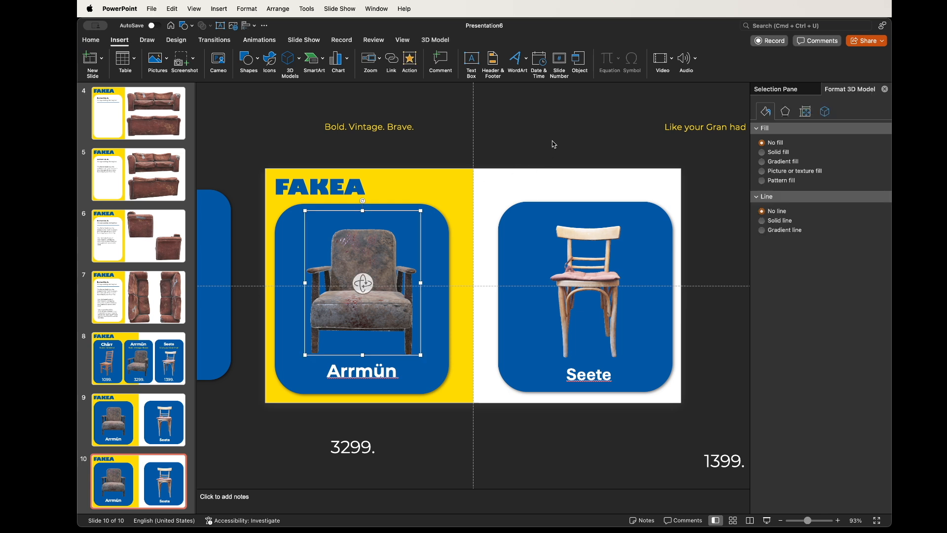
left_click(547, 116)
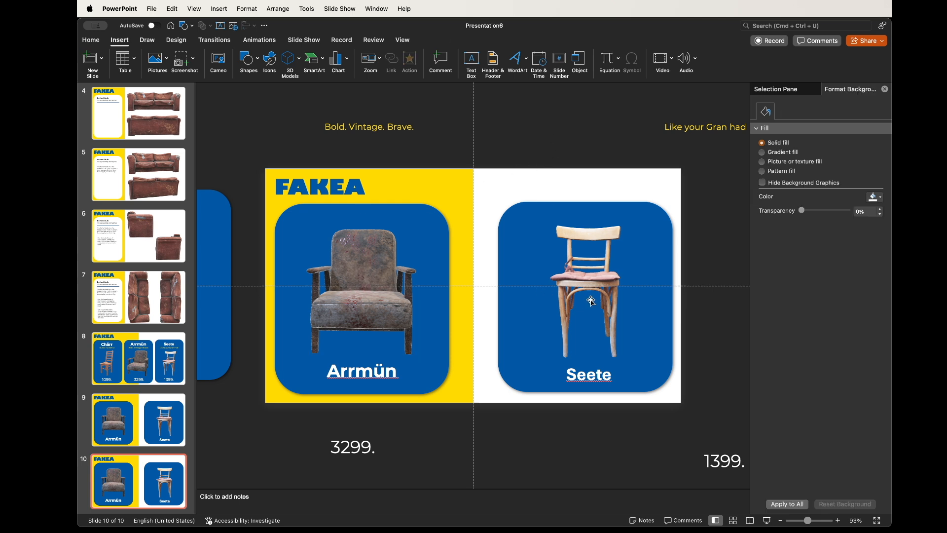
scroll(619, 293, "down", 3)
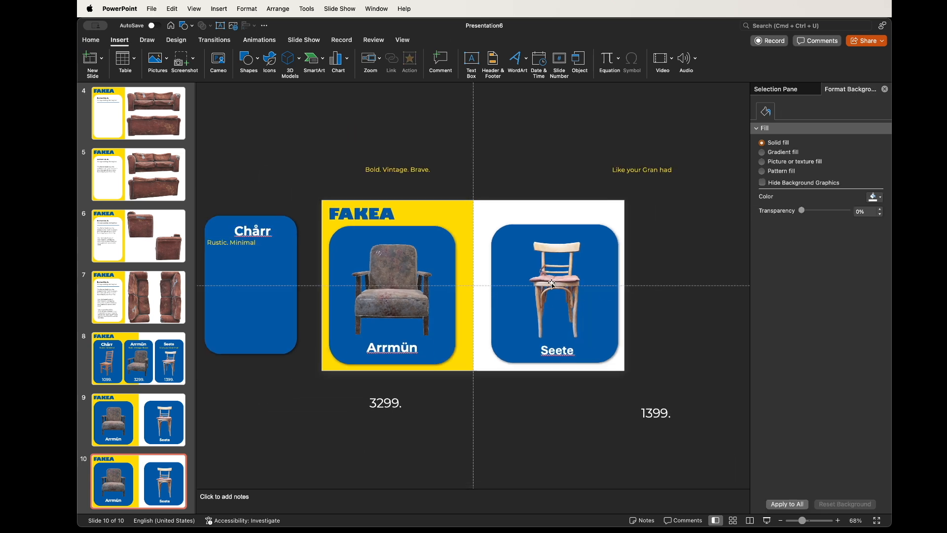
- Move the Seete card, with its chair and title, off the right side of slide 10
left_click(676, 290)
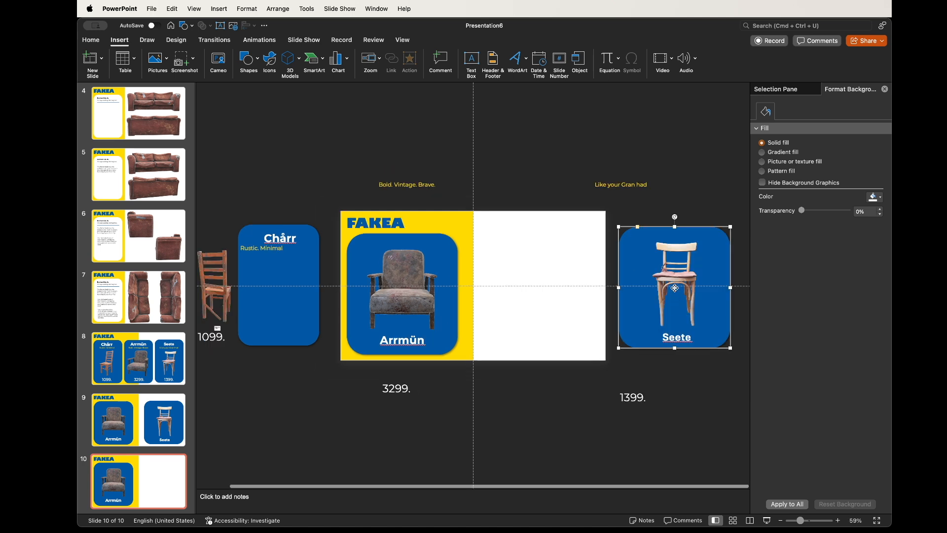
left_click(676, 287)
left_click_drag(673, 280, 768, 281)
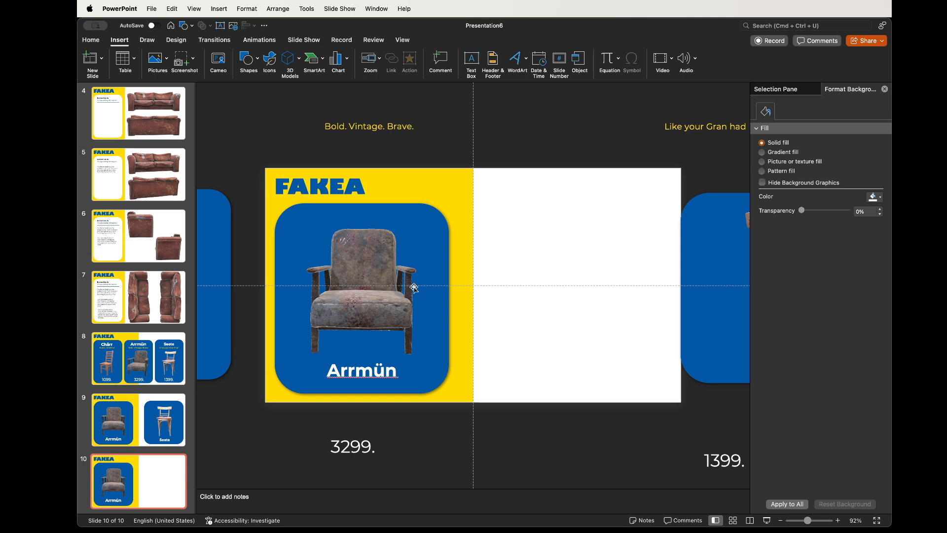
- Move the blue Arrmün card off the left side of slide 10, leaving the armchair and title in place
left_click(155, 411)
left_click(136, 474)
left_click(437, 365)
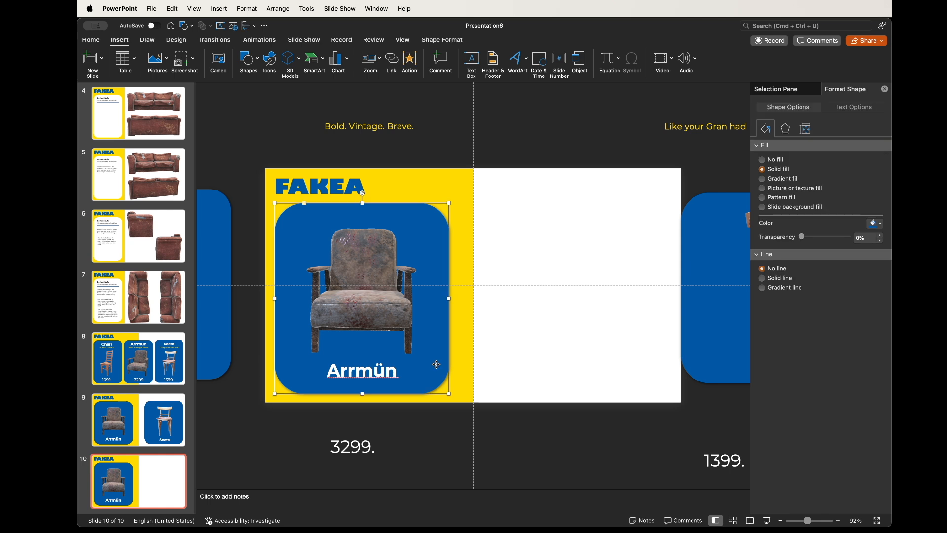
left_click_drag(433, 323, 230, 300)
- Enlarge the armchair and move it to the middle of slide 10, across the yellow and white areas
left_click(416, 334)
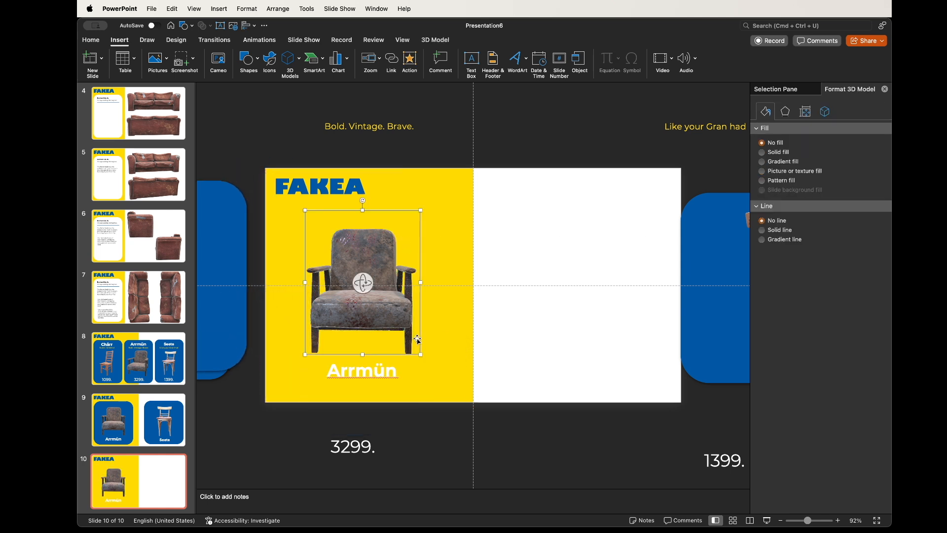
left_click_drag(420, 353, 441, 368)
left_click_drag(397, 326, 485, 322)
- Narrow the white panel and the yellow panel, making the yellow about 5 inches wide, and turn the armchair to an angled view
left_click(546, 214)
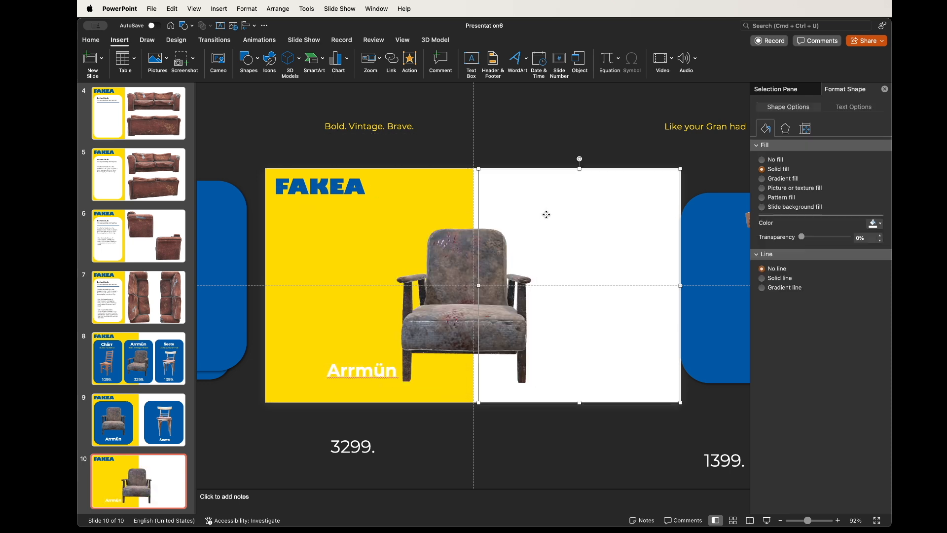
left_click_drag(478, 286, 566, 285)
left_click(417, 262)
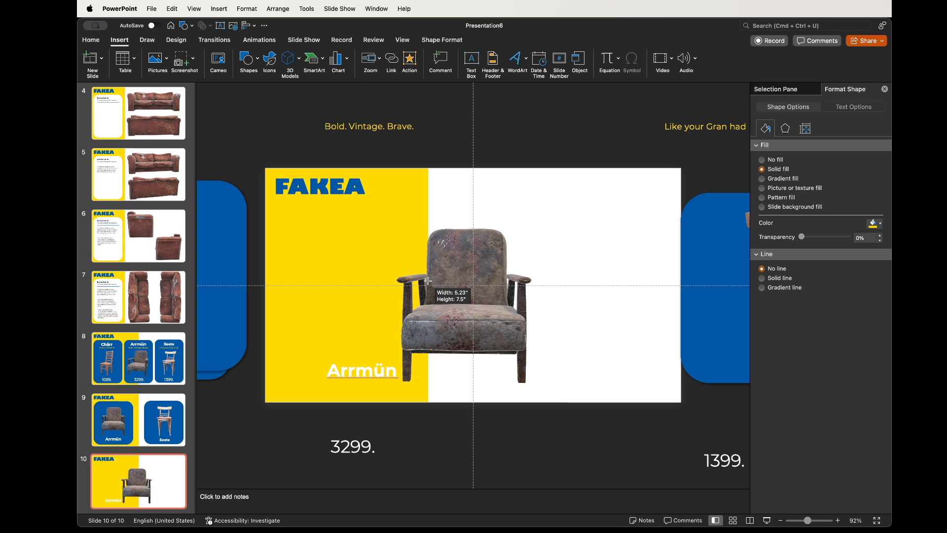
left_click(452, 299)
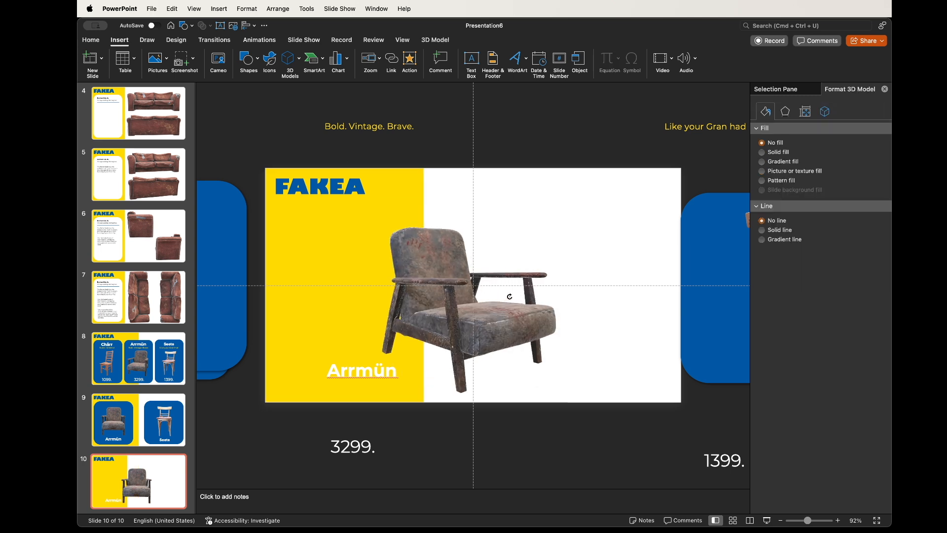
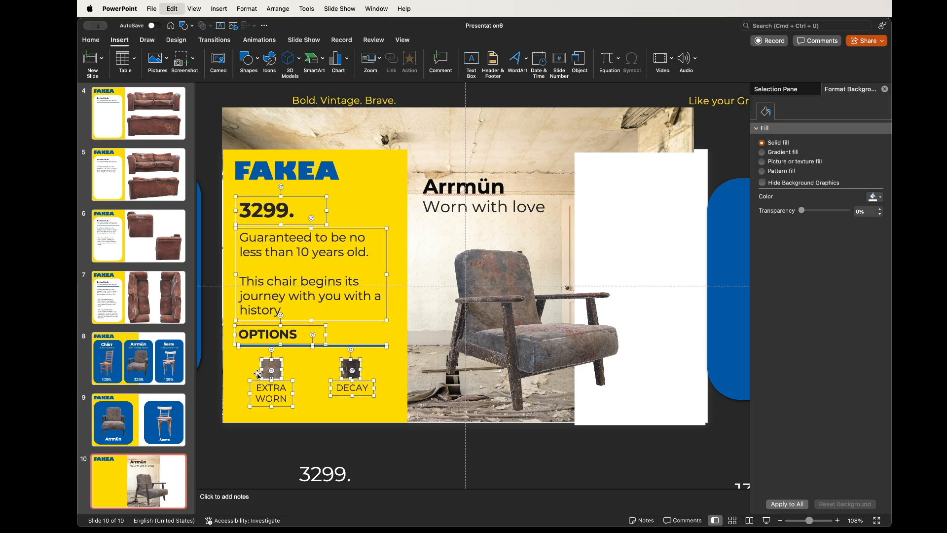
- Inspect the line formatting of the EXTRA WORN swatch under OPTIONS on slide 10
left_click(206, 406)
left_click(267, 362)
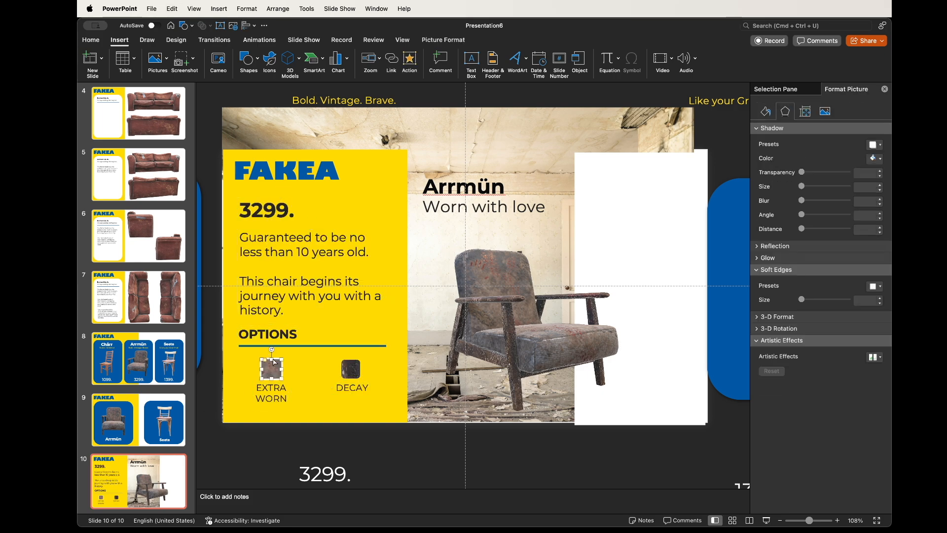
scroll(268, 351, "up", 3)
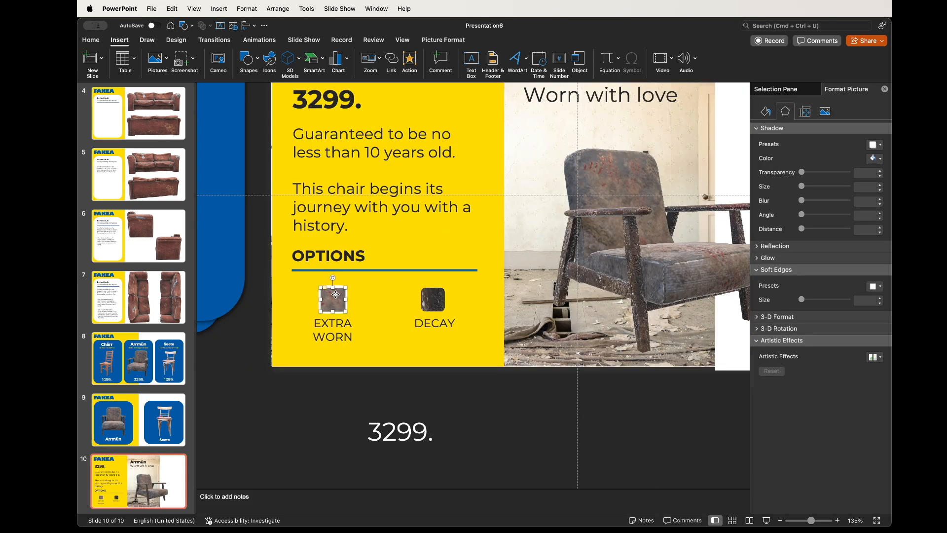
left_click(241, 375)
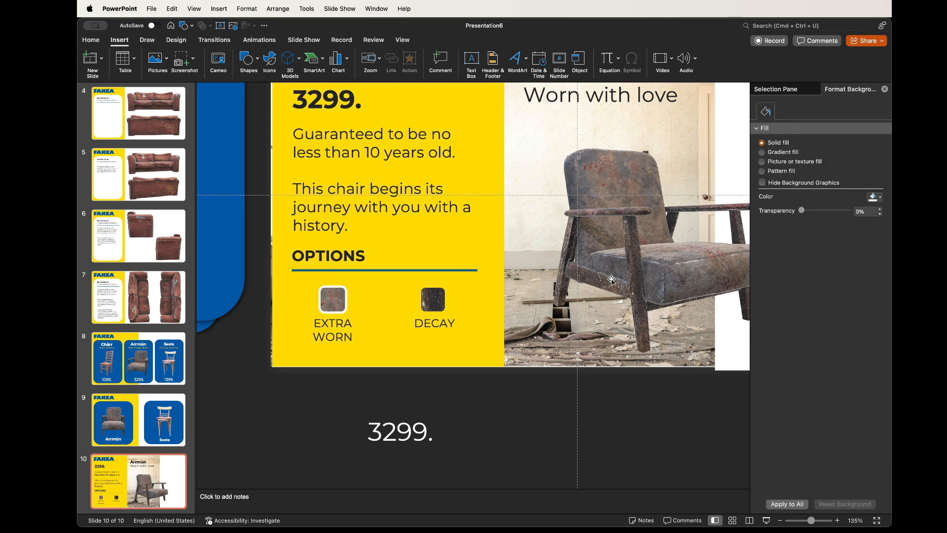
left_click(333, 299)
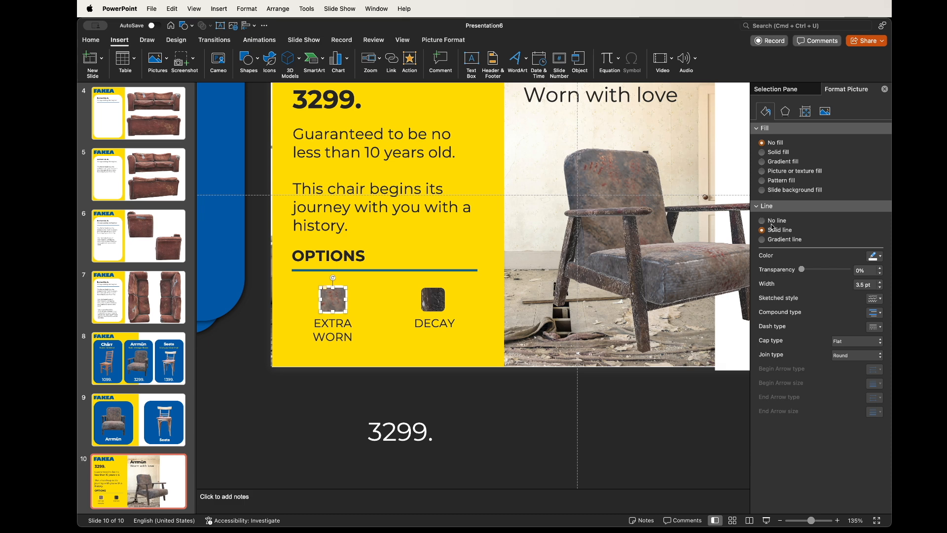
left_click(254, 355)
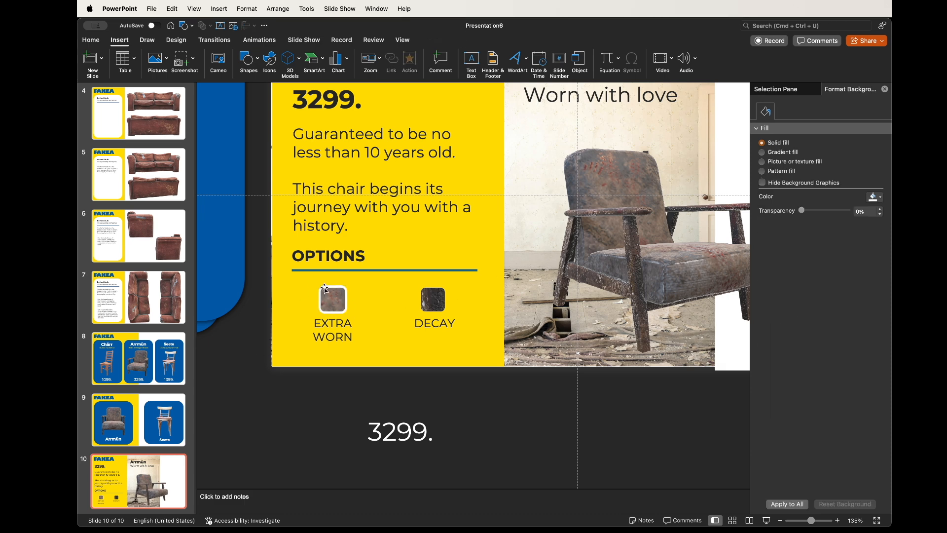
scroll(324, 289, "down", 3)
left_click(327, 405)
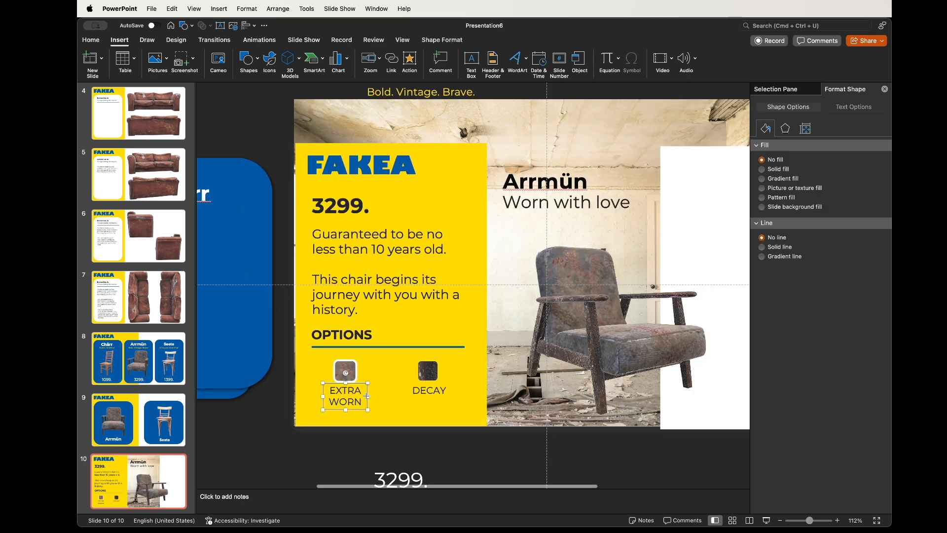
left_click_drag(368, 395, 396, 396)
left_click(406, 395)
key("super+z")
left_click(342, 441)
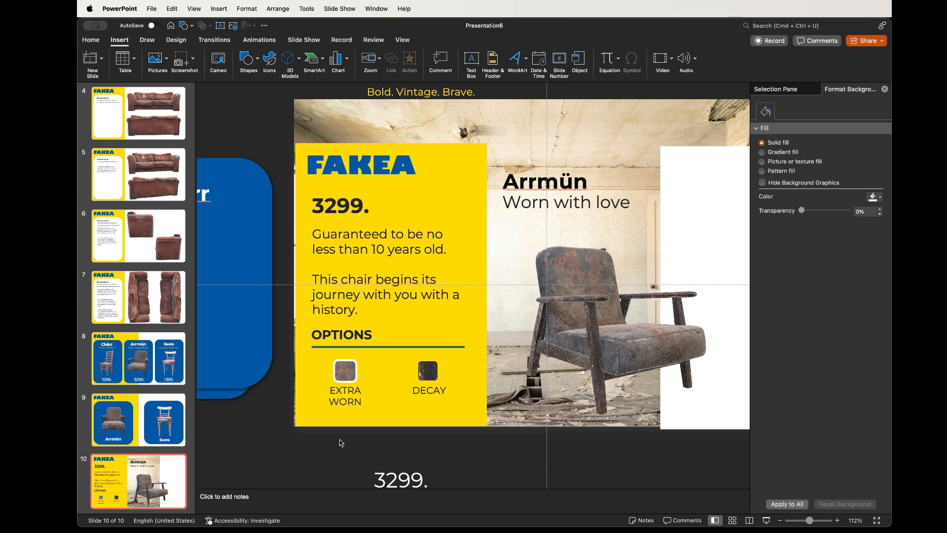
- Review the transition from slide 8 through slide 10, and look at the opening FAKEA slide
scroll(266, 405, "up", 10)
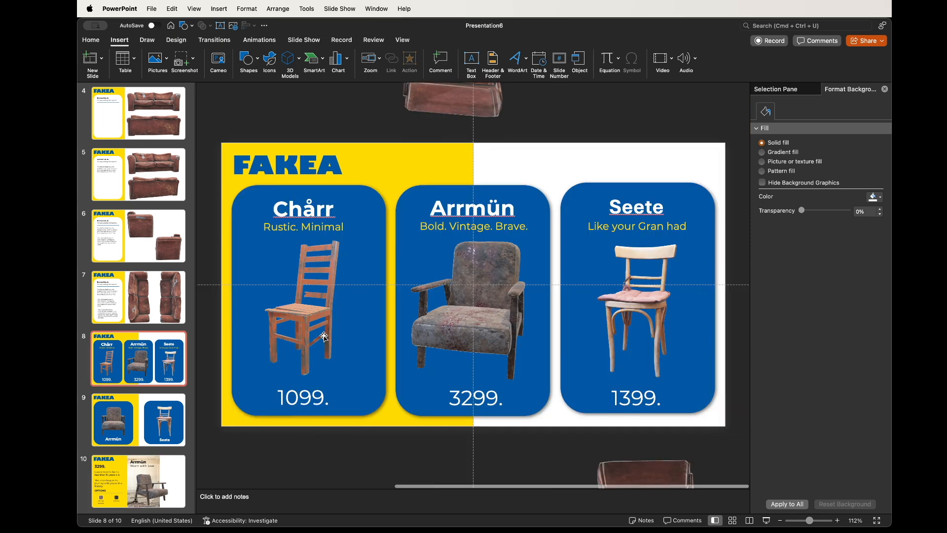
scroll(324, 337, "down", 5)
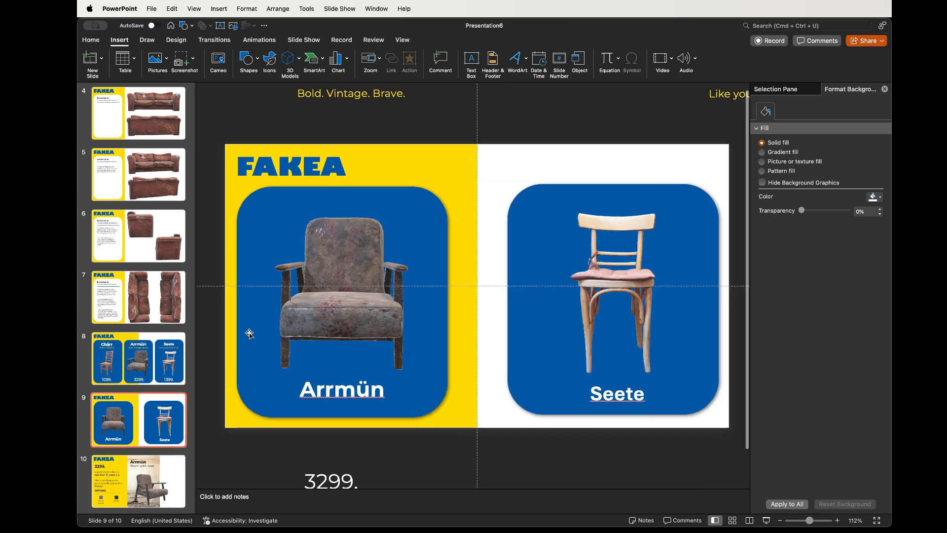
scroll(249, 333, "down", 5)
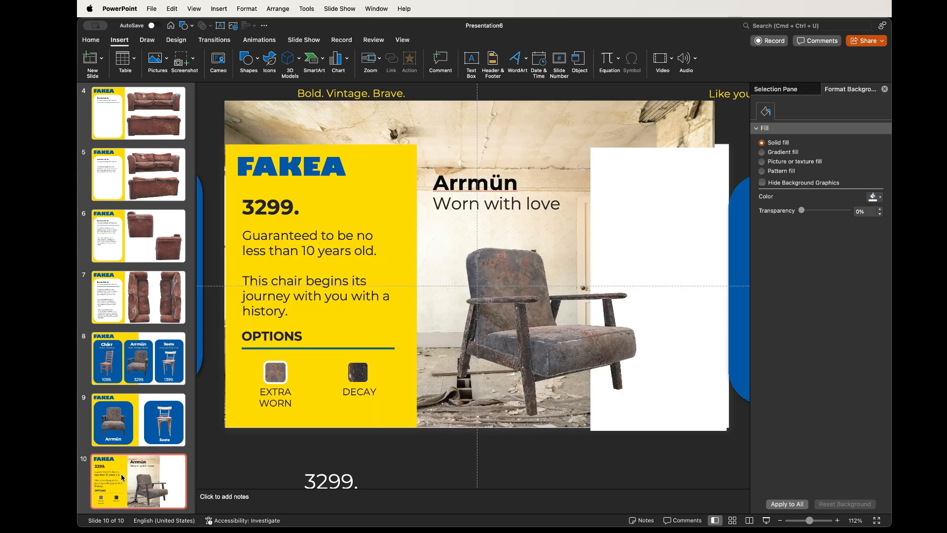
scroll(121, 478, "up", 10)
left_click(116, 125)
scroll(132, 215, "down", 10)
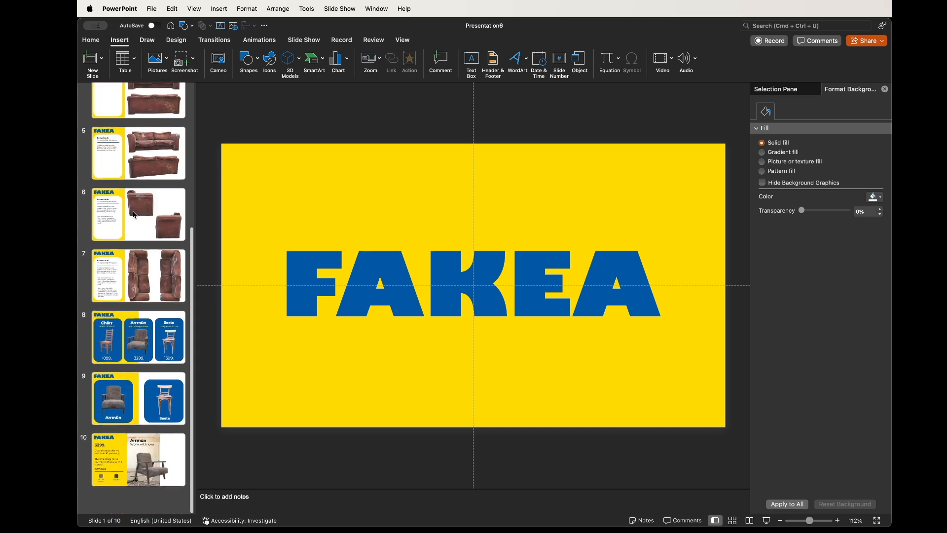
- Duplicate slide 10 and delete the blue cards, Chårr chair, texts and 1099. price lying beside the copy
left_click(138, 459)
key("super+d")
scroll(429, 240, "down", 5)
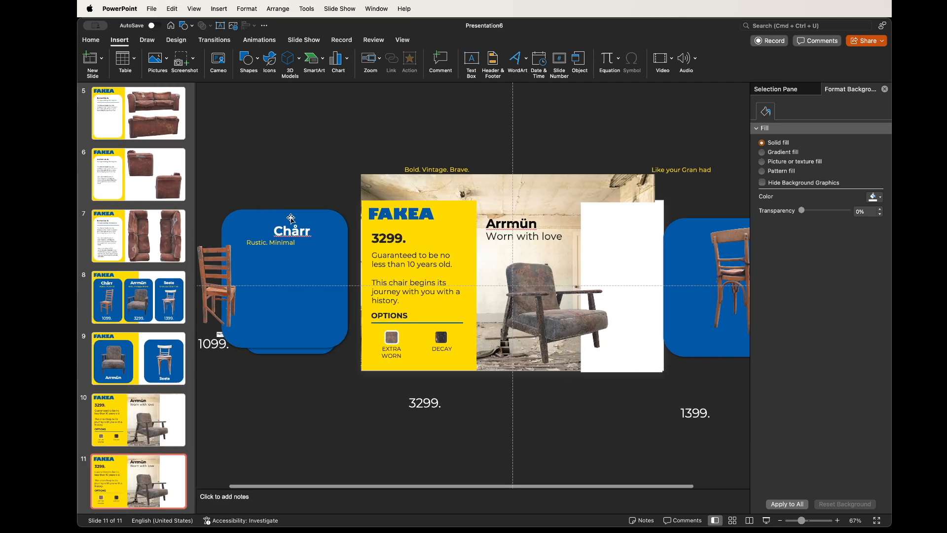
scroll(291, 218, "left", 2)
left_click_drag(223, 167, 395, 416)
key("Delete")
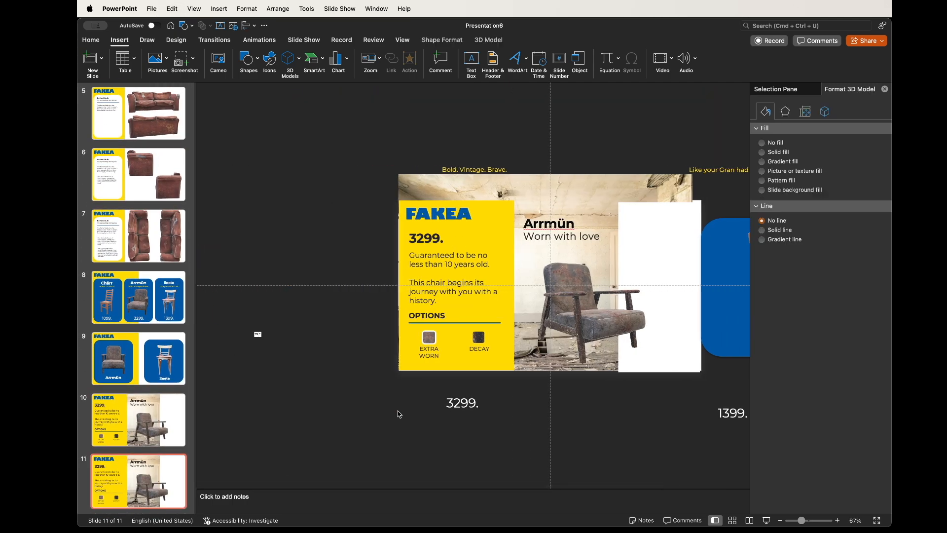
- Move the price, description, options and Arrmün title texts off slide 11, and delete the Seete card with its chair and title
left_click(424, 239)
left_click(425, 283, "shift")
left_click(424, 313, "shift")
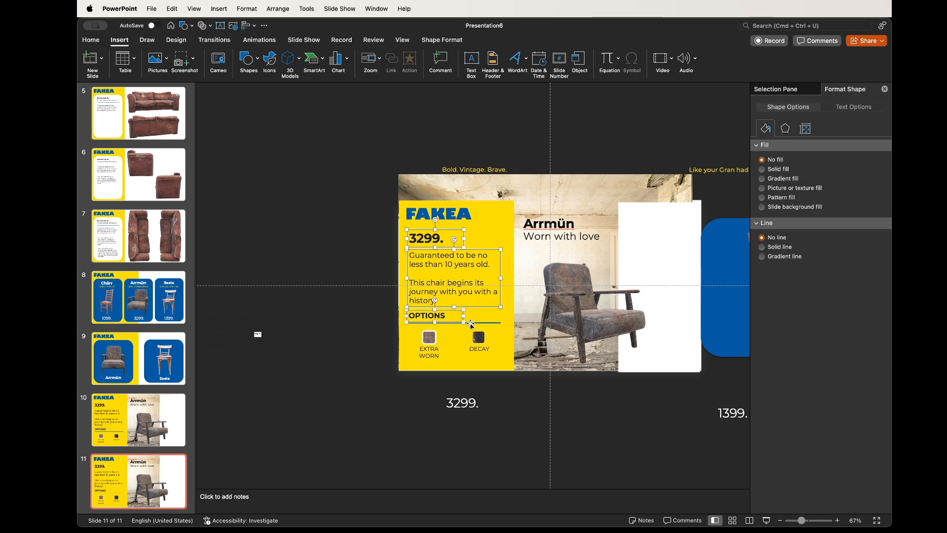
left_click_drag(370, 294, 281, 296)
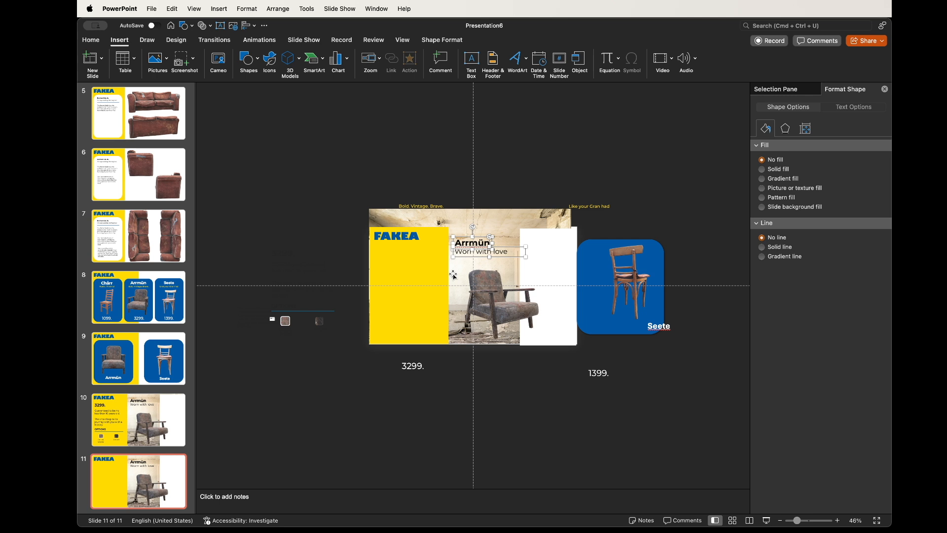
left_click_drag(483, 249, 484, 179)
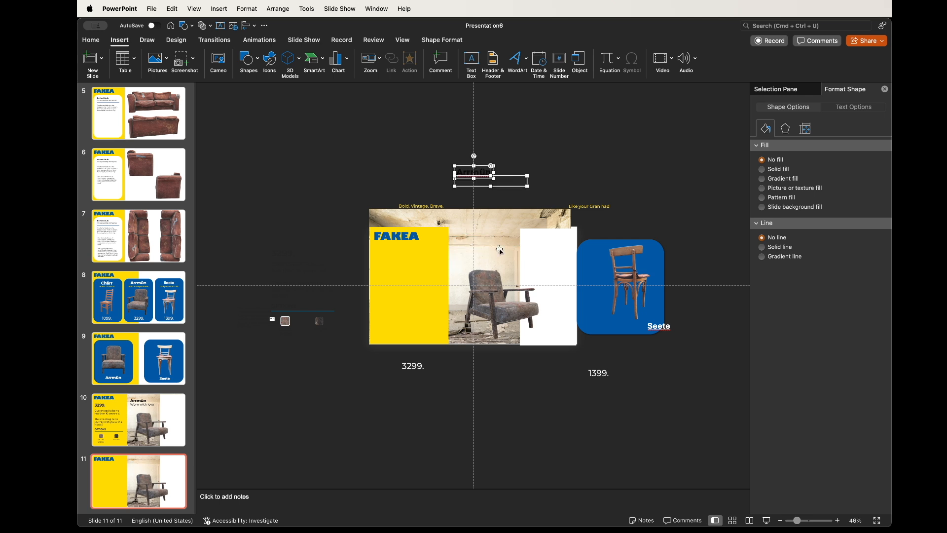
key("Delete")
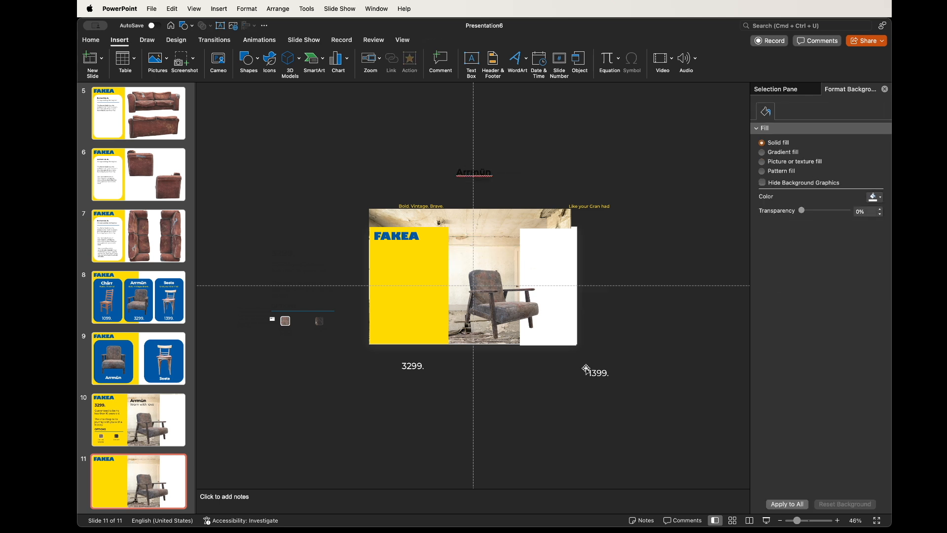
- Turn the armchair and move it and the white panel off the right side of slide 11, and extend the yellow panel across the slide
scroll(542, 306, "up", 5)
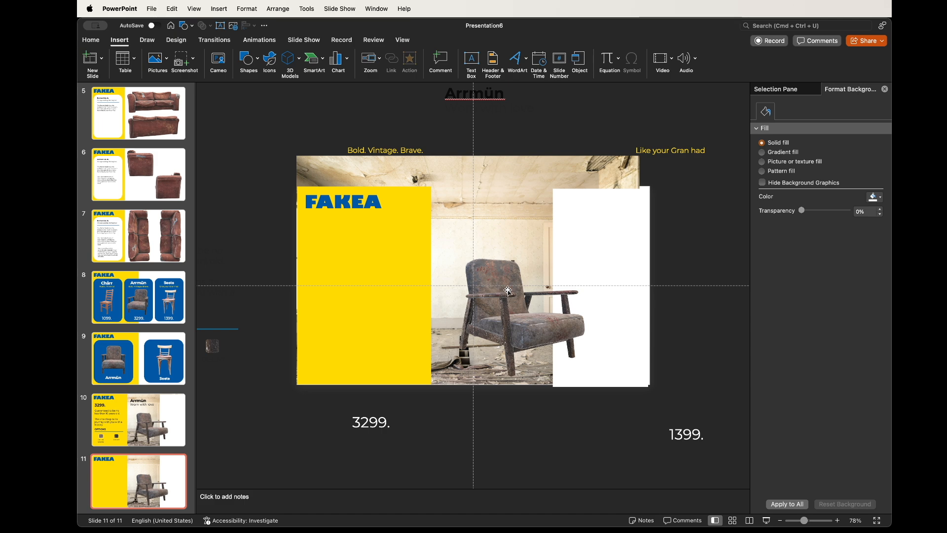
left_click(563, 296)
scroll(563, 296, "down", 3)
left_click_drag(540, 296, 722, 296)
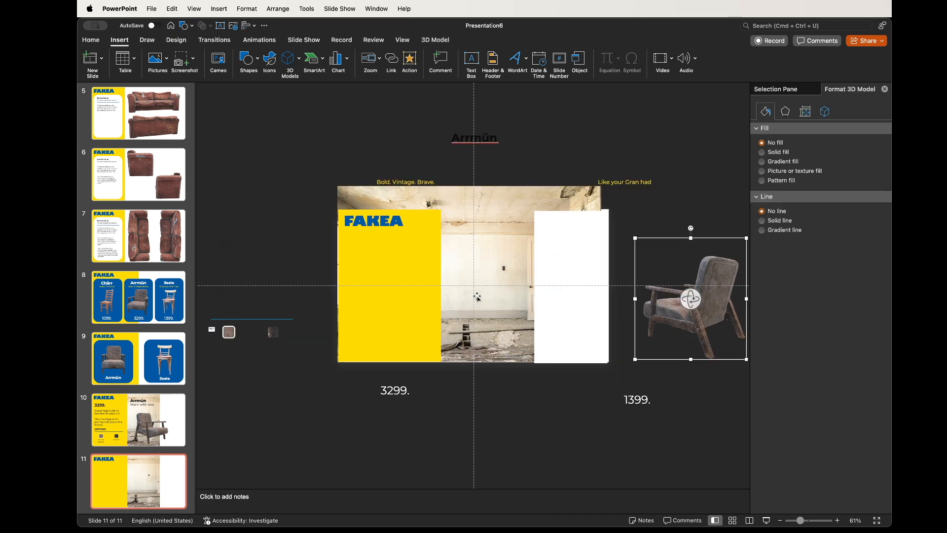
left_click(565, 282)
left_click_drag(566, 282, 632, 282)
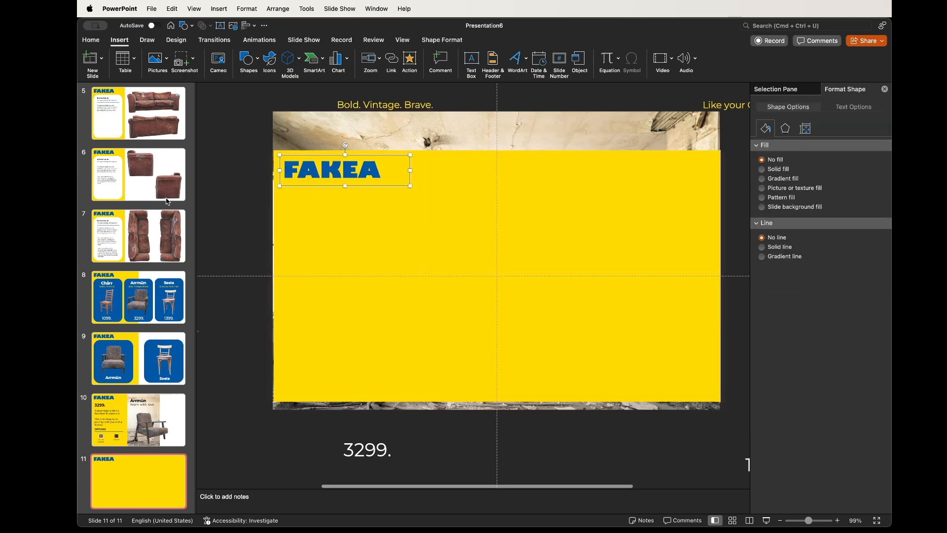
- Set the FAKEA logo's font size on slide 11 to 166, matching the logo on slide 2
scroll(150, 327, "up", 1)
scroll(149, 326, "up", 5)
left_click(139, 136)
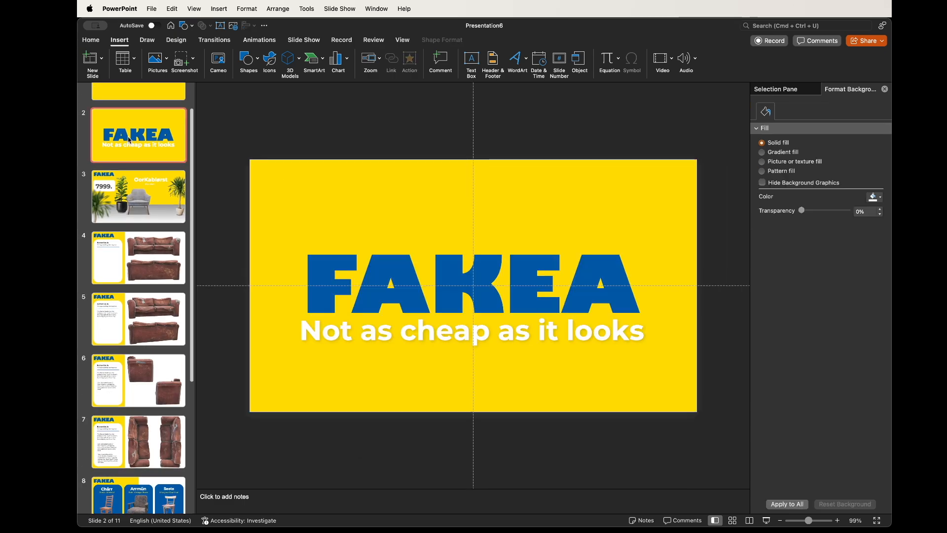
left_click(481, 296)
left_click(91, 40)
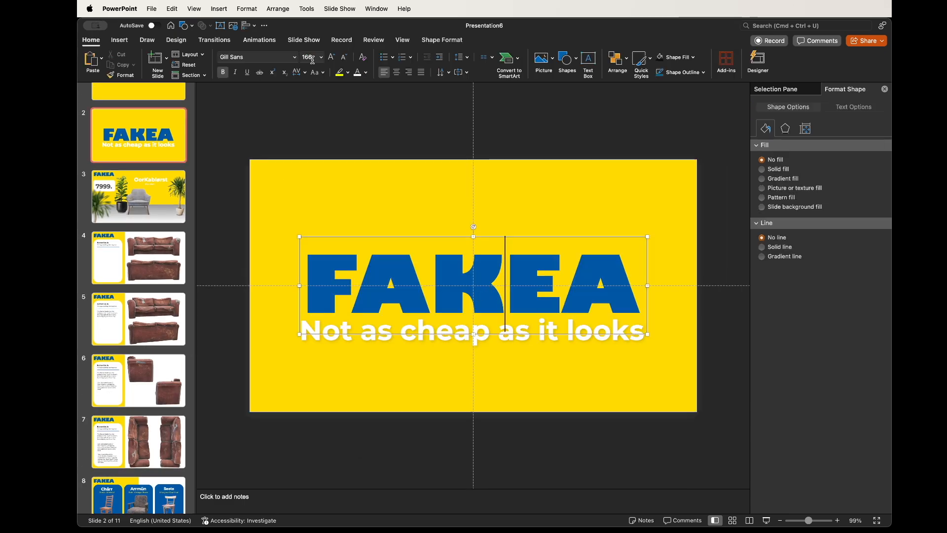
scroll(101, 442, "down", 3)
left_click(131, 496)
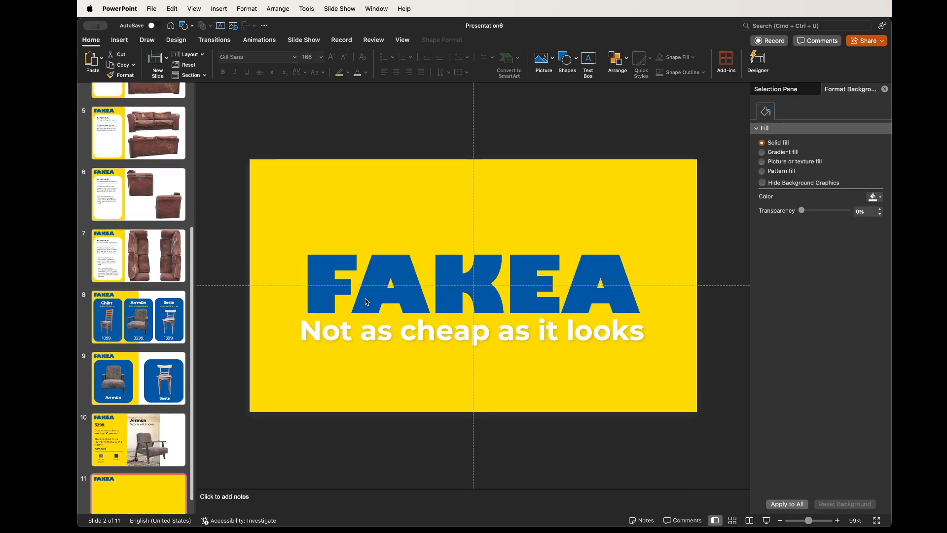
double_click(335, 188)
left_click(306, 57)
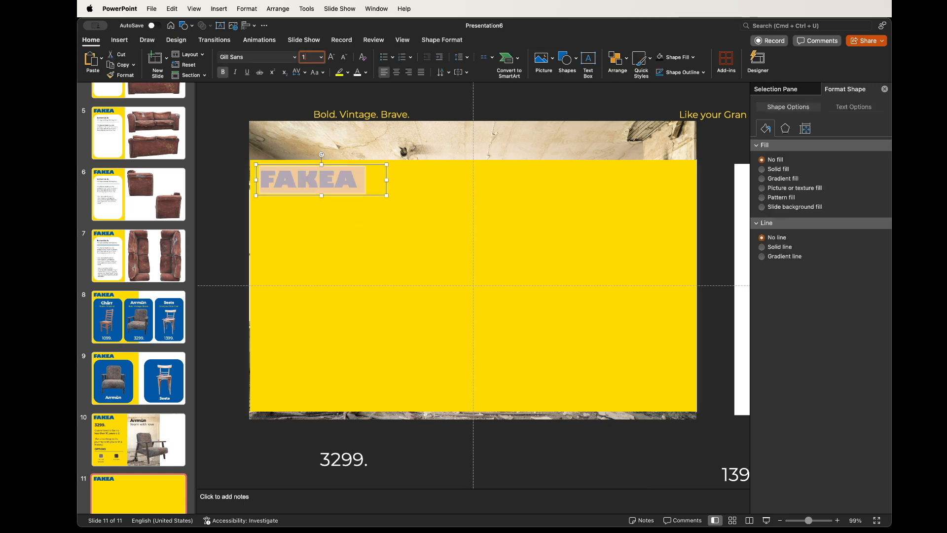
type("166")
key("Return")
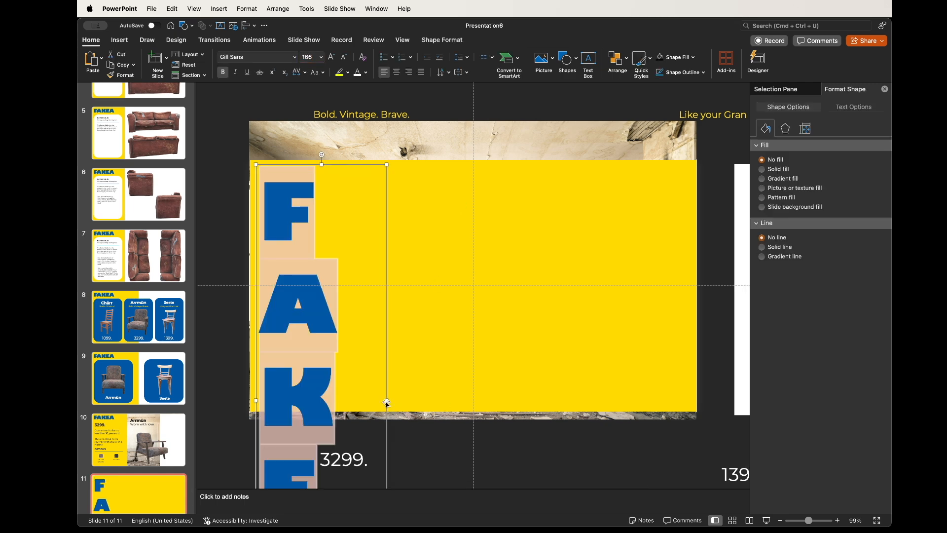
- Widen the FAKEA text box to fit on one line, centre its text, and place it in the middle of slide 11
left_click_drag(385, 402, 644, 390)
key("super+e")
left_click_drag(524, 260, 543, 335)
left_click(209, 412)
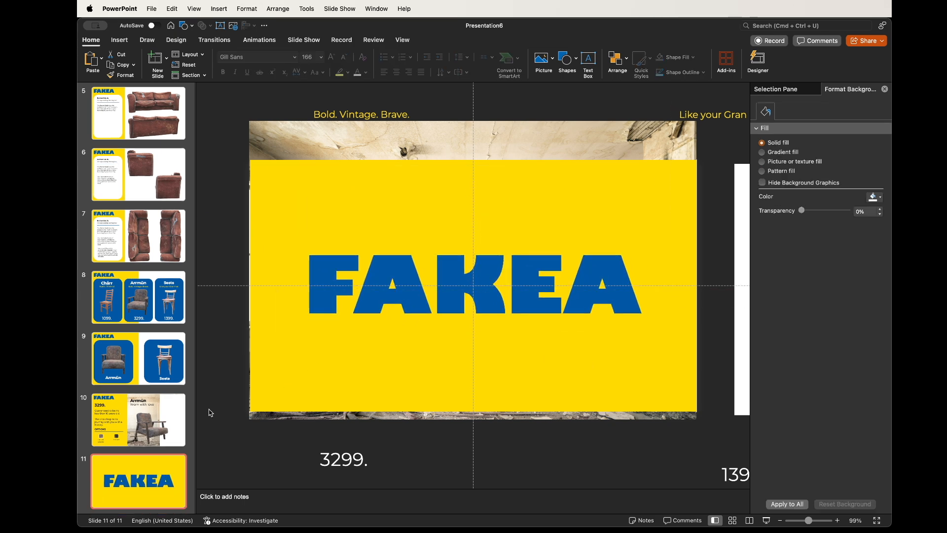
scroll(209, 412, "up", 1)
scroll(209, 412, "down", 2)
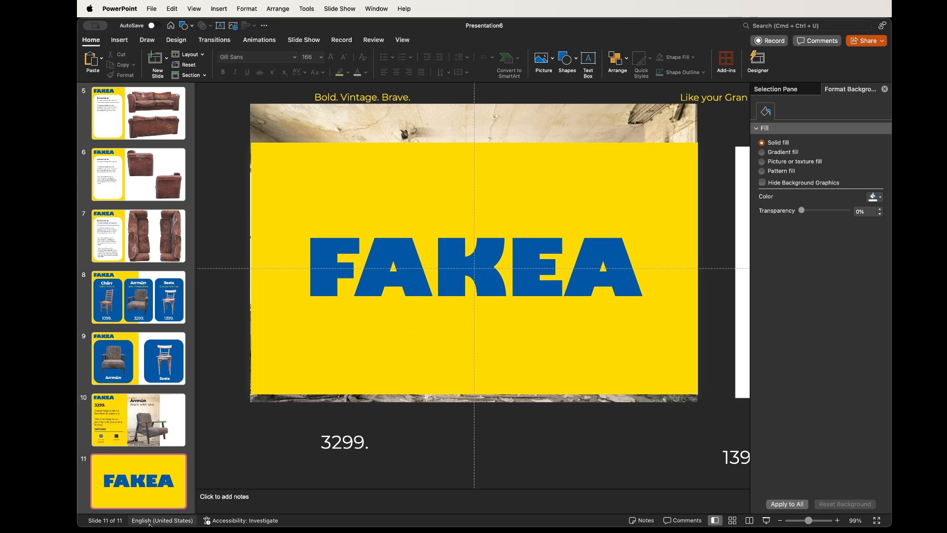
- Duplicate the closing logo slide and enlarge the copy's FAKEA logo to font size 4000, placed so the K covers the slide
left_click(117, 475)
key("super+d")
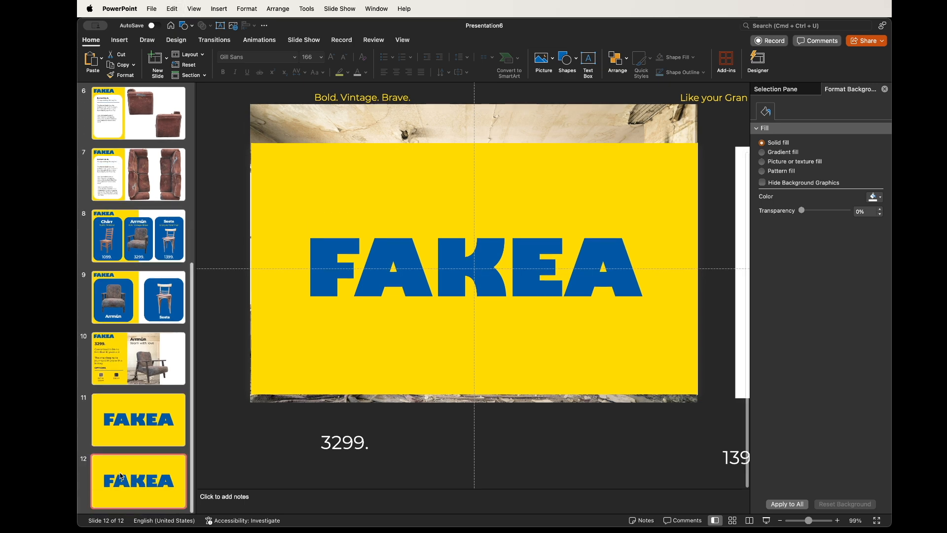
left_click(414, 294)
scroll(414, 294, "down", 3)
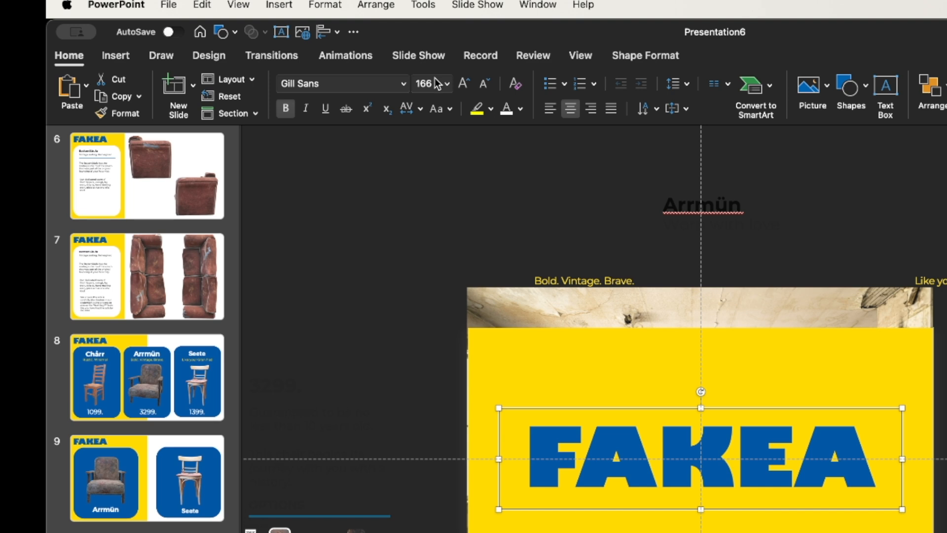
scroll(334, 185, "down", 5)
left_click(423, 84)
type("4000")
key("Return")
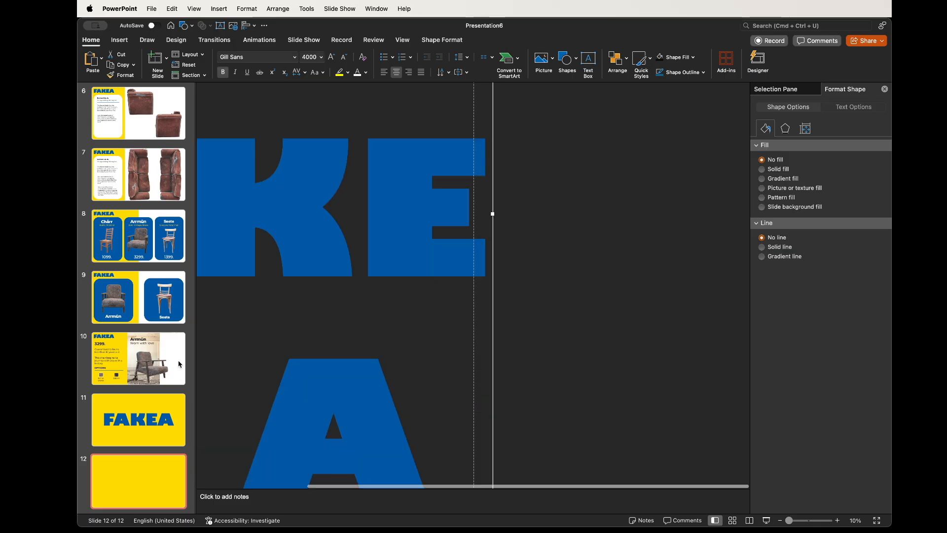
left_click_drag(483, 282, 478, 271)
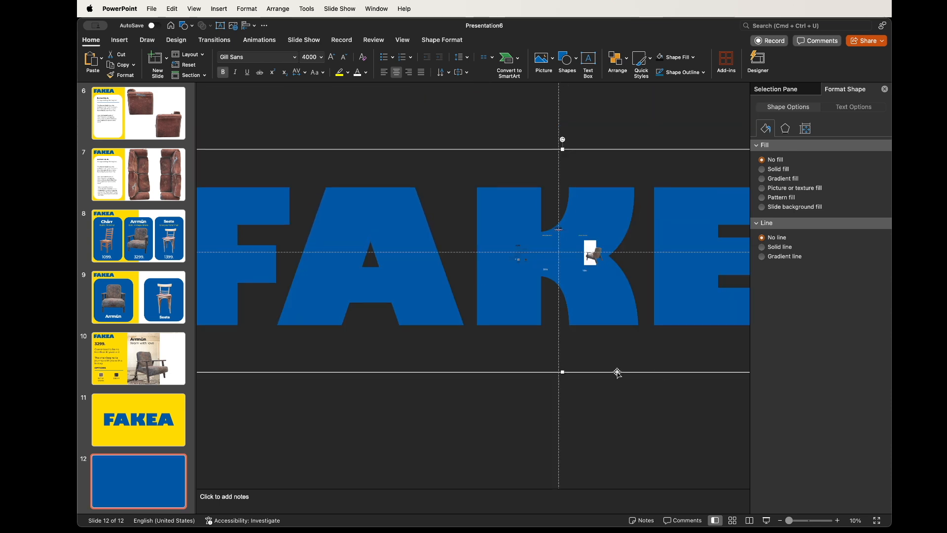
scroll(431, 422, "right", 3)
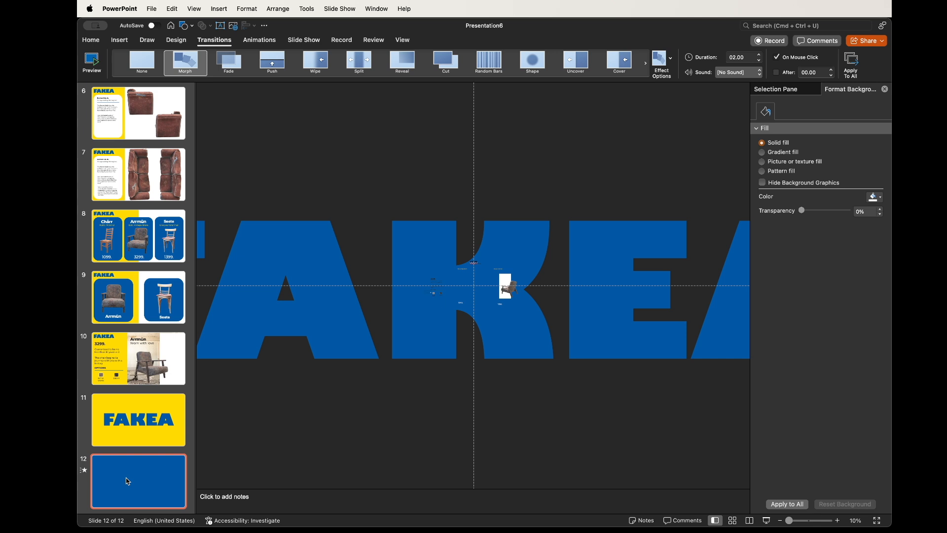
- Duplicate slide 1 with the opening FAKEA logo
scroll(127, 480, "up", 10)
left_click(157, 119)
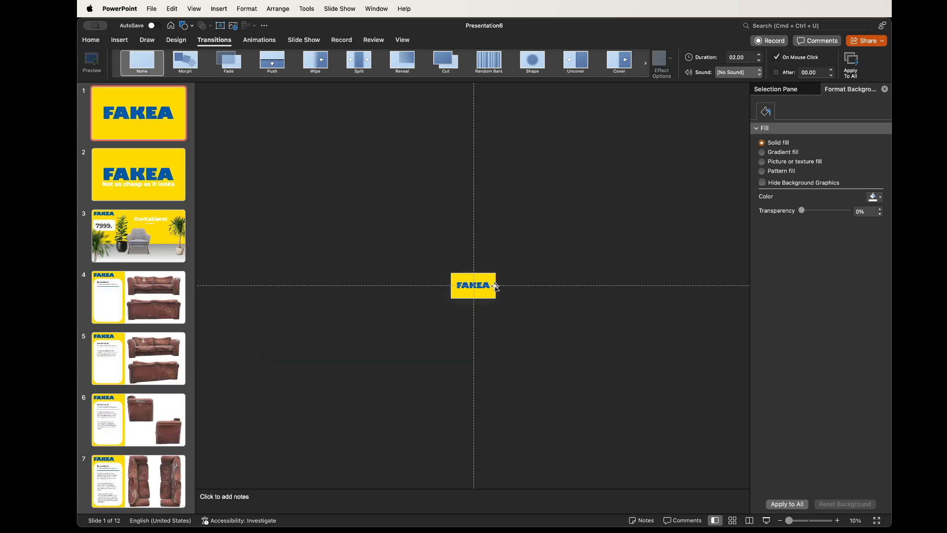
scroll(495, 286, "up", 8)
scroll(359, 157, "down", 3)
scroll(359, 157, "up", 2)
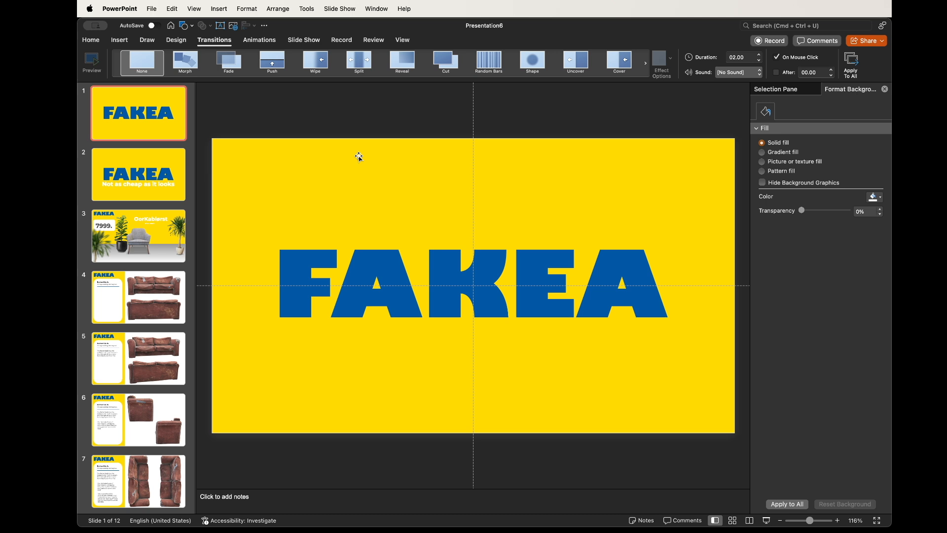
key("super+Return")
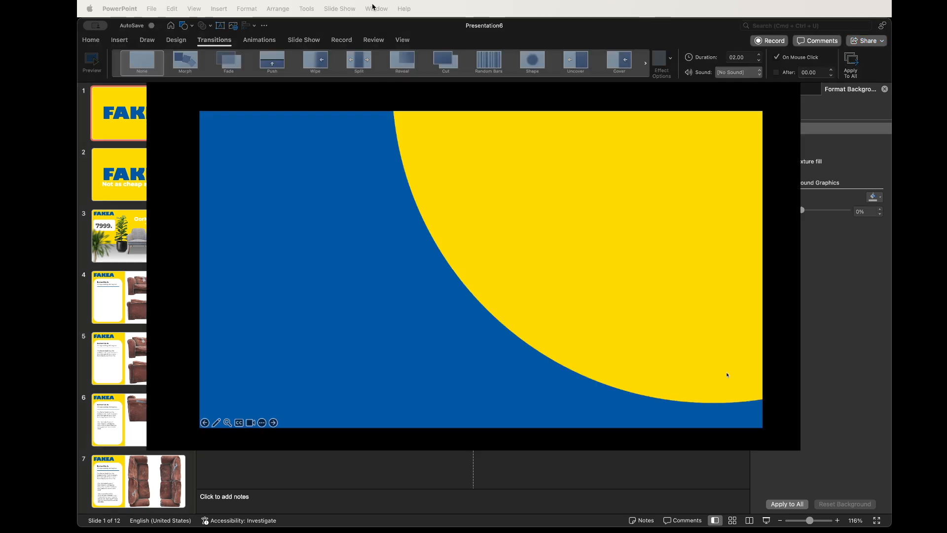
key("Escape")
key("super+d")
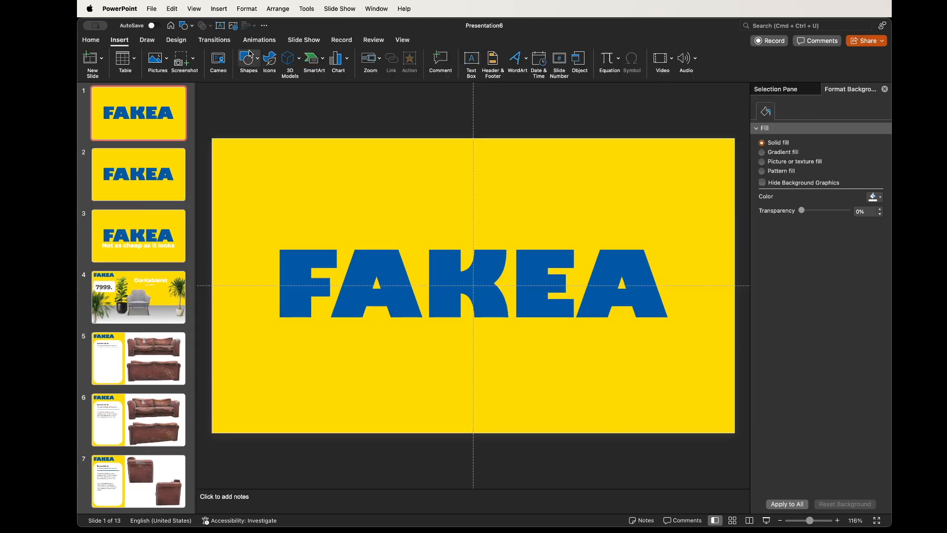
- Add a 1-inch circle above the logo on slide 1, filled with the recent FAKEA blue and without an outline
left_click(247, 58)
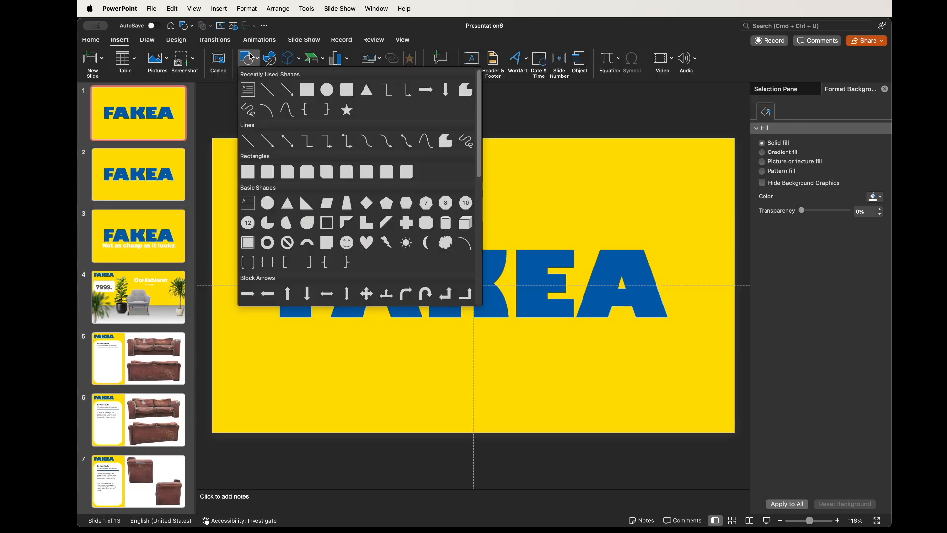
left_click(334, 92)
left_click(493, 167)
left_click_drag(514, 182, 537, 182)
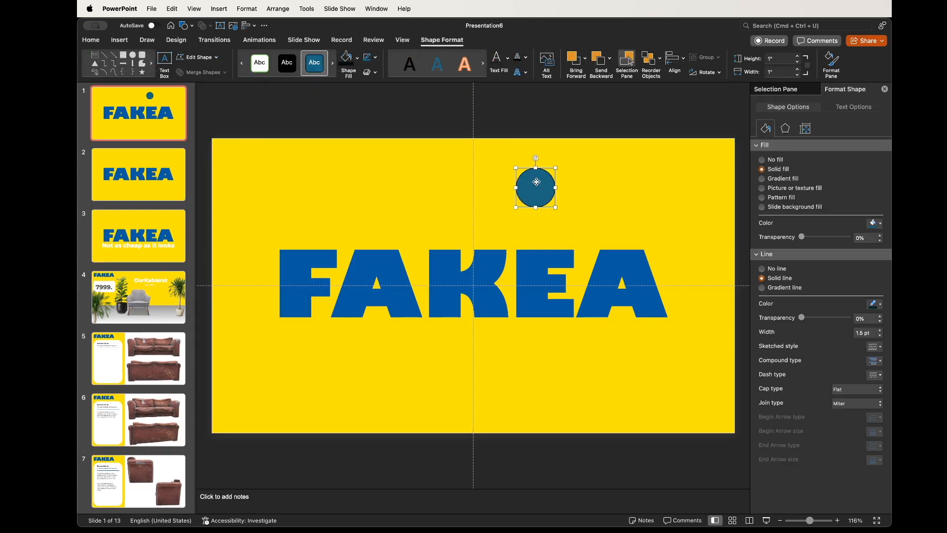
left_click(881, 224)
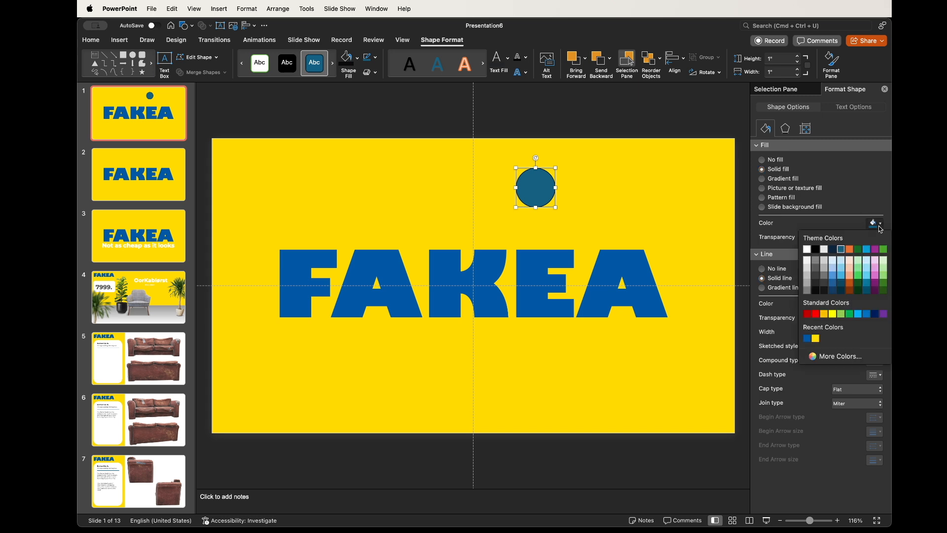
left_click(808, 338)
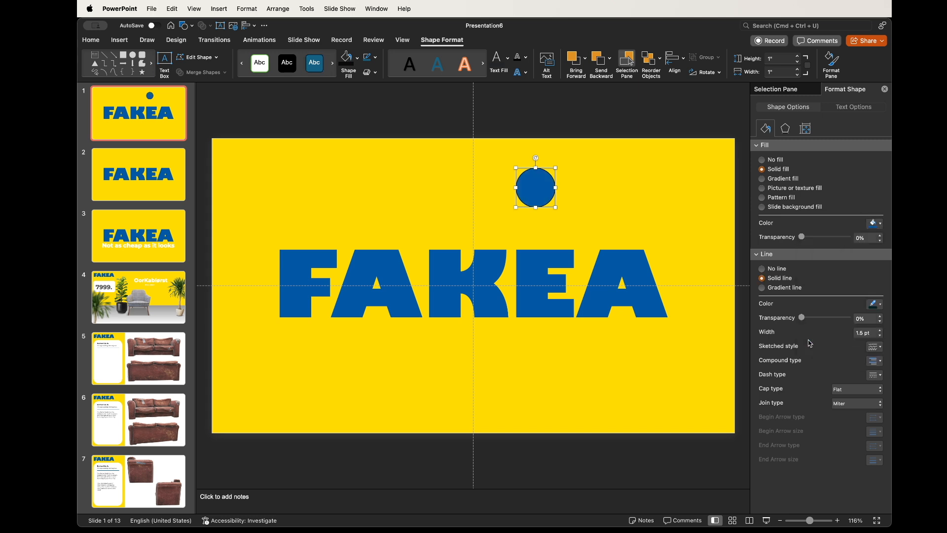
left_click(762, 269)
- Enlarge the blue circle proportionally to about 16.9 inches and move it over the lower-left part of slide 1
left_click_drag(541, 183, 661, 182)
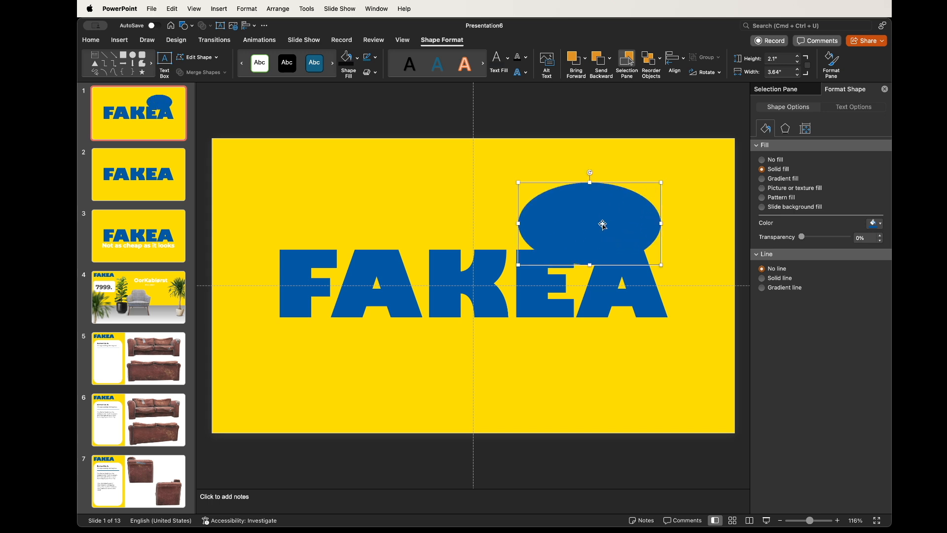
key("super+z")
left_click_drag(544, 241, 553, 186)
scroll(552, 189, "down", 5)
left_click_drag(502, 245, 240, 404)
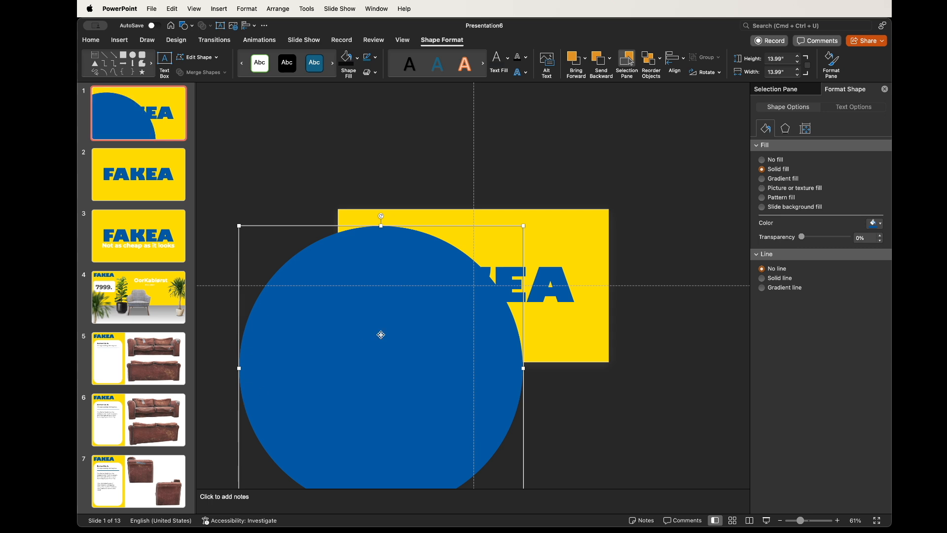
left_click_drag(381, 334, 359, 288)
- Duplicate the blue circle towards the upper right of slide 1 and fill the copy with the recent FAKEA yellow
key("super+v")
left_click_drag(377, 334, 591, 250)
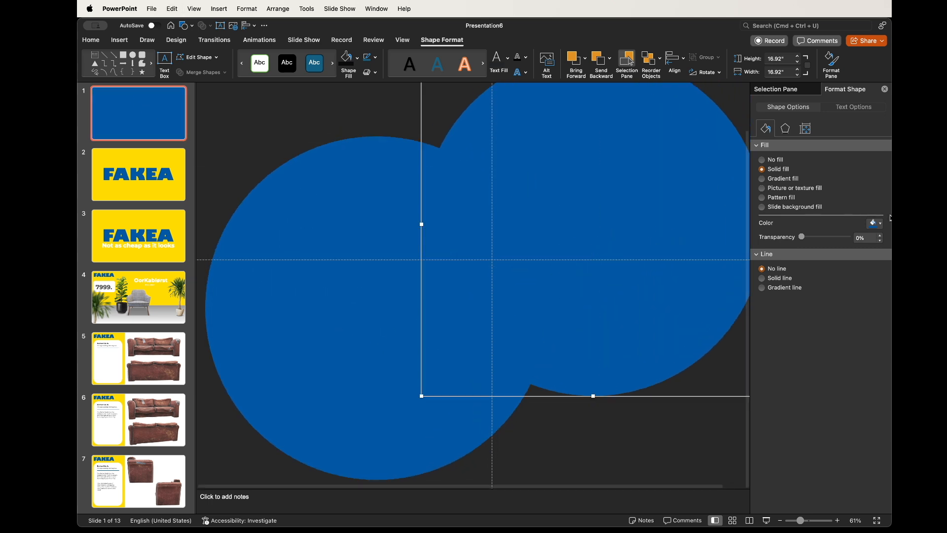
left_click(877, 224)
left_click(817, 339)
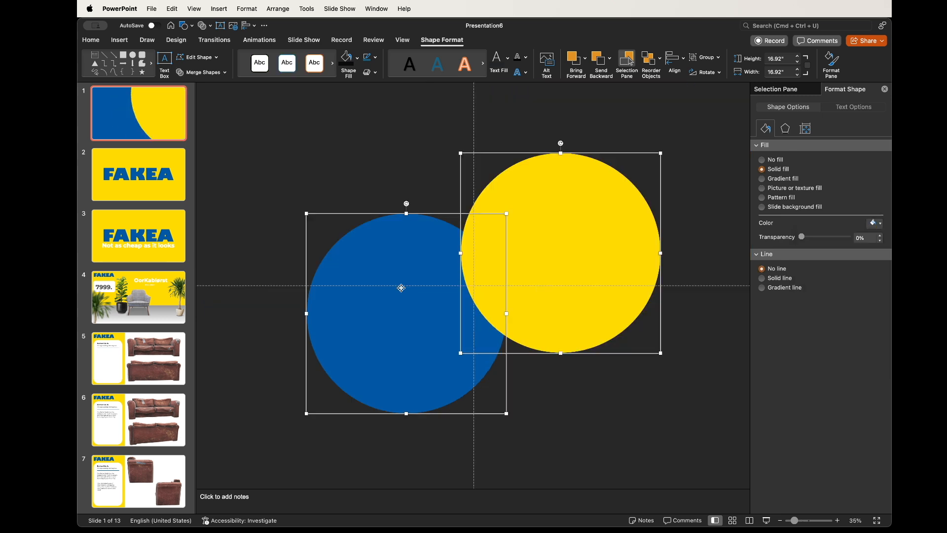
- Copy both circles onto slide 2, moving the blue one off the slide's left side and the yellow one off its upper right
left_click(127, 179)
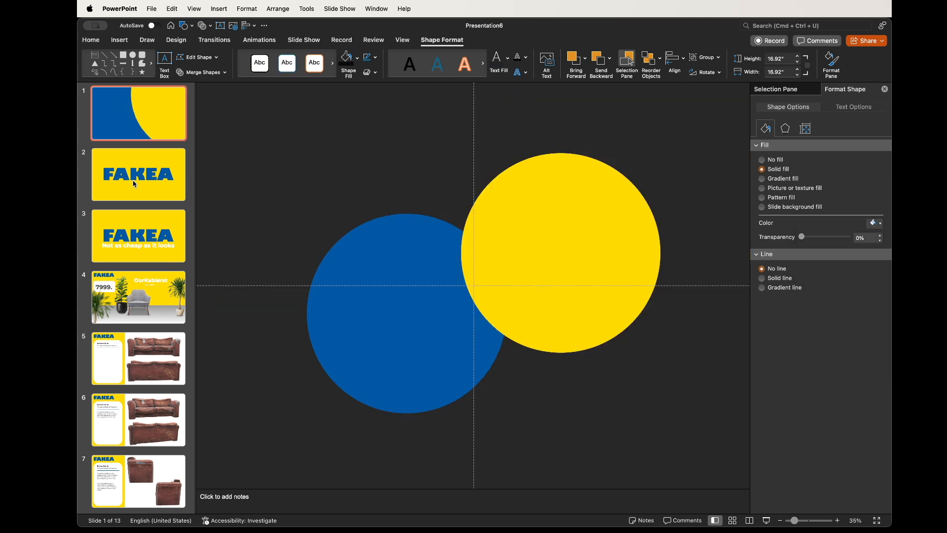
key("super+v")
left_click(376, 173)
left_click_drag(383, 258, 271, 268)
left_click_drag(541, 245, 628, 191)
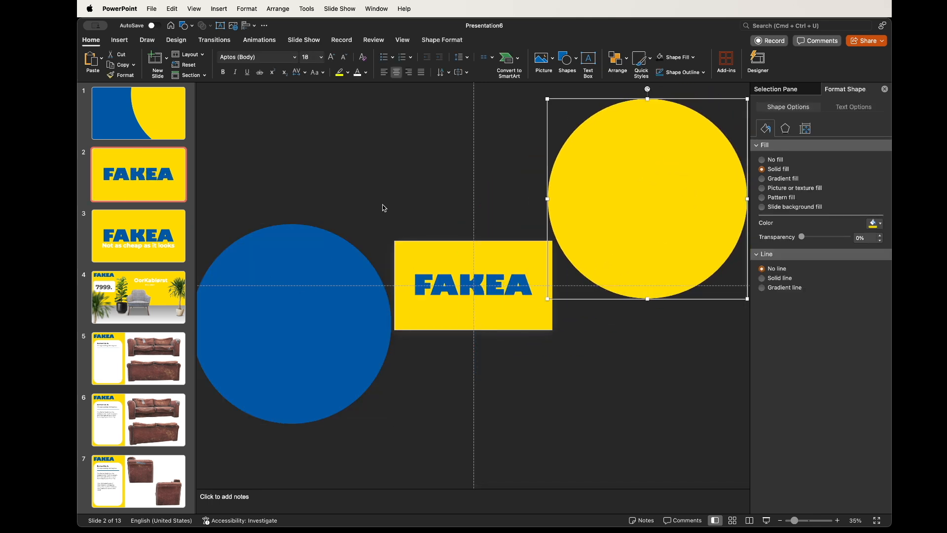
- Apply the Morph transition to slide 2
left_click(214, 40)
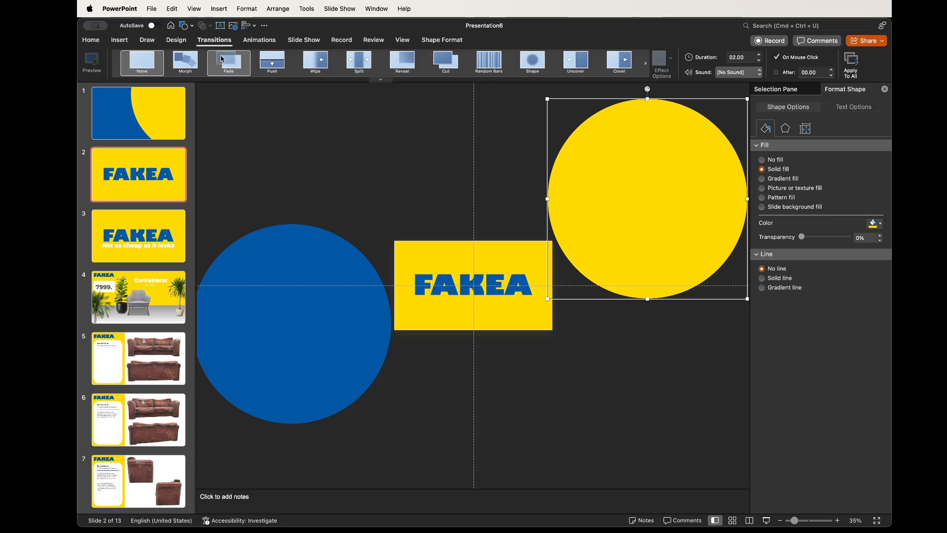
left_click(229, 61)
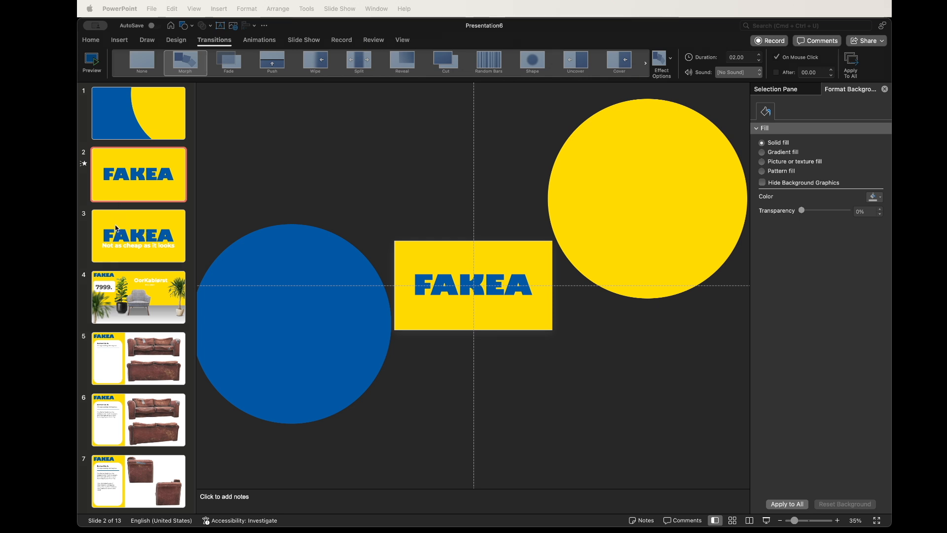
left_click(138, 182)
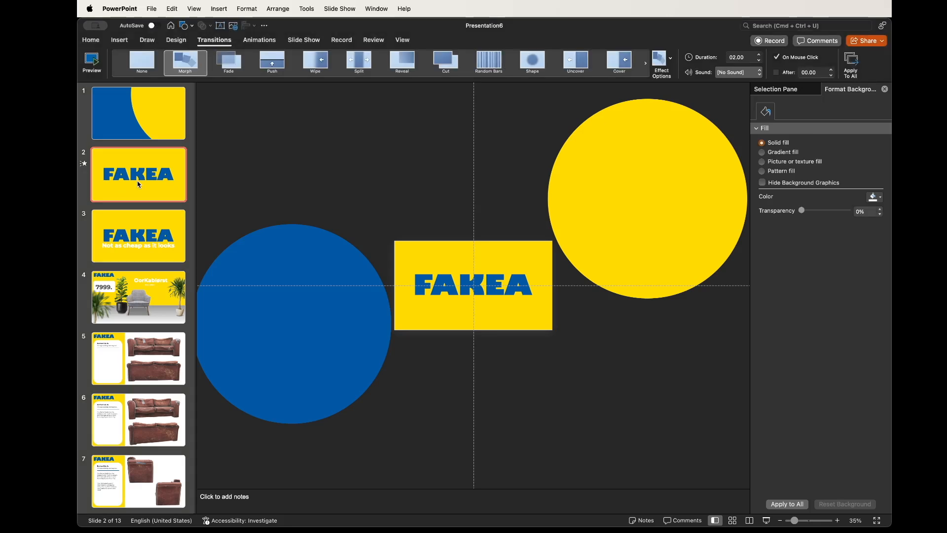
- Apply the Morph transition to slide 3 with the "Not as cheap as it looks" tagline and preview it as a slide show
left_click(134, 223)
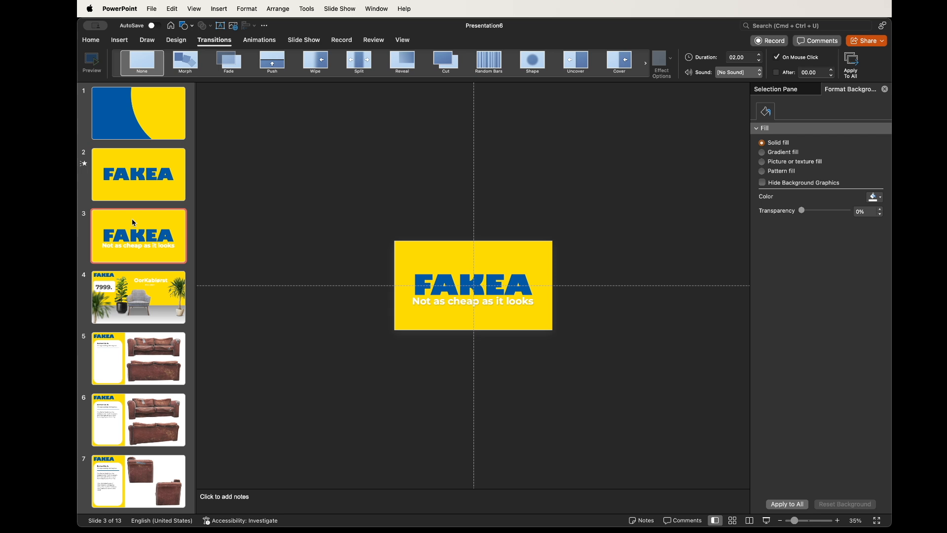
scroll(455, 210, "up", 5)
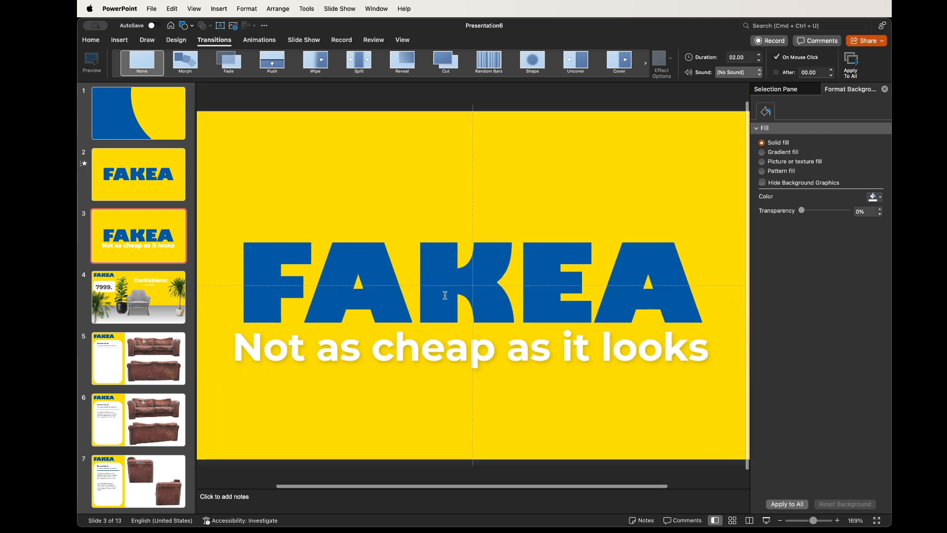
left_click(432, 337)
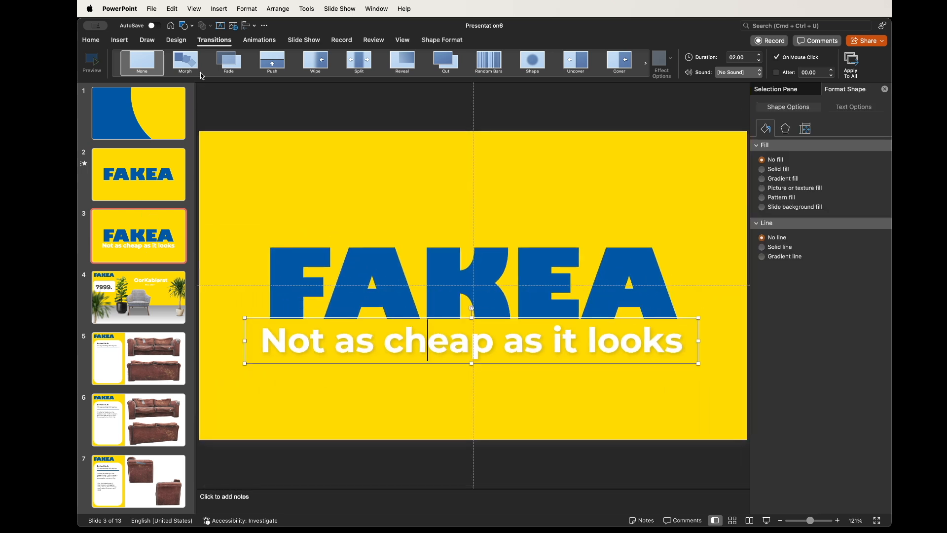
left_click(183, 62)
key("super+shift+Return")
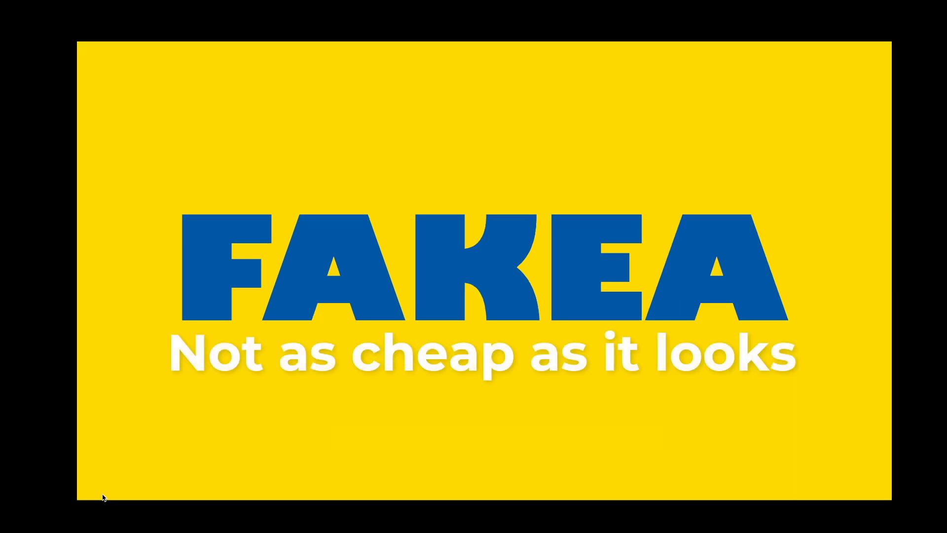
key("Escape")
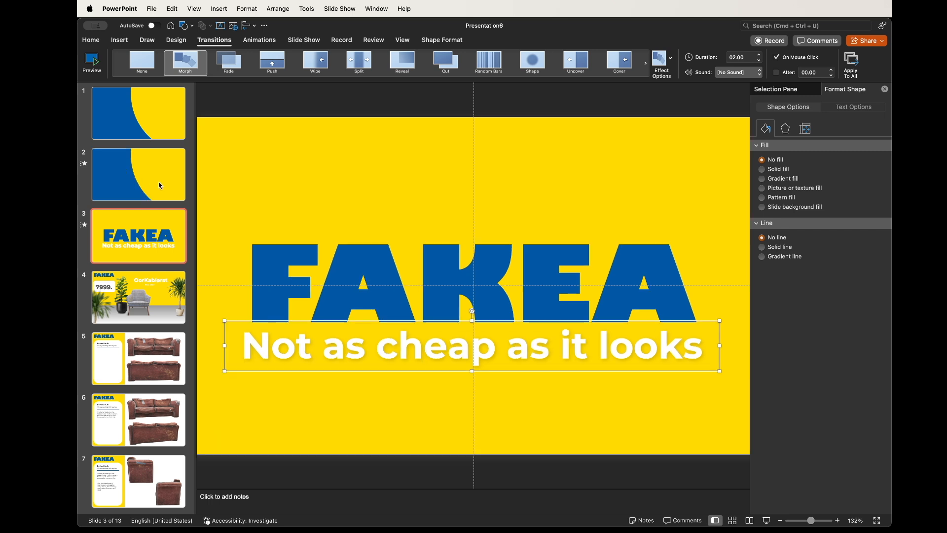
- Paste the "Not as cheap as it looks" tagline onto slide 2 and move it below the slide
left_click(148, 184)
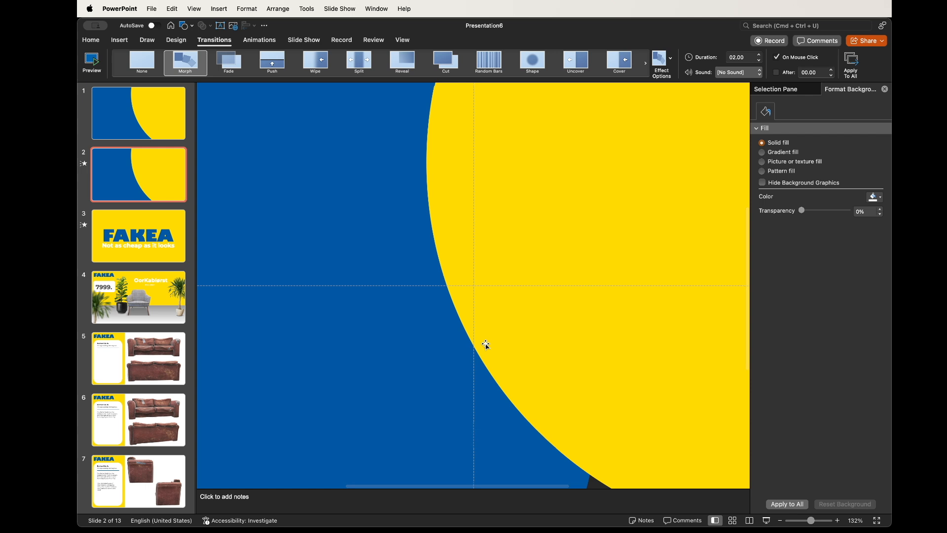
scroll(487, 345, "down", 3)
key("super+v")
left_click_drag(480, 333, 478, 468)
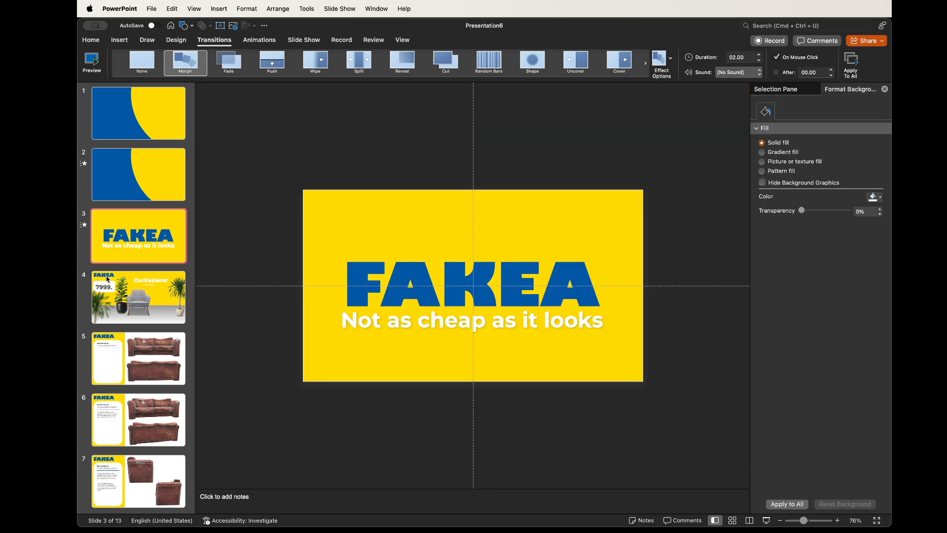
- Copy the plants, price card, armchair, OorKablørst title, subtitle and floor panel from slide 4 onto slide 3
left_click(100, 299)
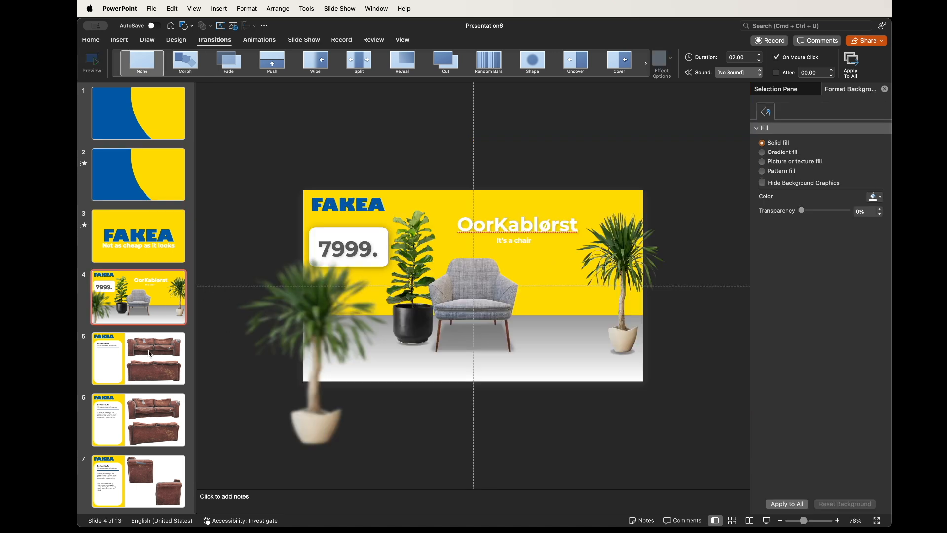
left_click(308, 334)
left_click(348, 249)
left_click(323, 301, "shift")
left_click(411, 274, "shift")
left_click(513, 225, "shift")
left_click(514, 241, "shift")
left_click(481, 286, "shift")
left_click(615, 265, "shift")
key("super+c")
left_click(150, 253)
key("super+v")
- Move the three plants and the armchair off slide 3 to the lower left, above and the right, turning the armchair sideways
scroll(367, 345, "down", 3)
left_click_drag(367, 379, 285, 425)
left_click(376, 258)
left_click_drag(438, 252, 434, 130)
left_click_drag(573, 291, 665, 283)
left_click_drag(473, 296, 641, 296)
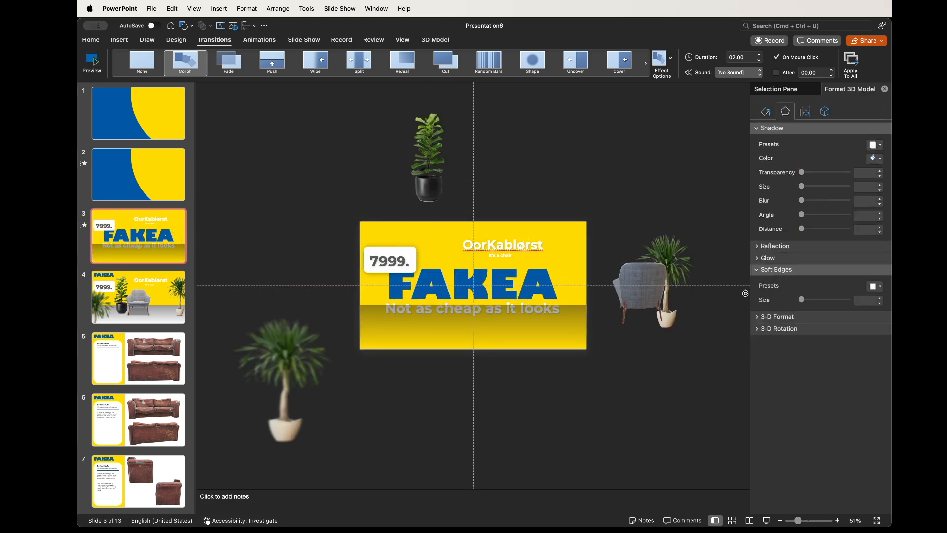
- Move the 7999 price card left of slide 3, the floor panel below it, and the OorKablørst title and subtitle above it
left_click_drag(390, 260, 274, 258)
left_click(493, 336)
left_click_drag(493, 337, 493, 387)
left_click(501, 255)
scroll(500, 255, "up", 5)
left_click(442, 239, "shift")
left_click_drag(442, 240, 442, 123)
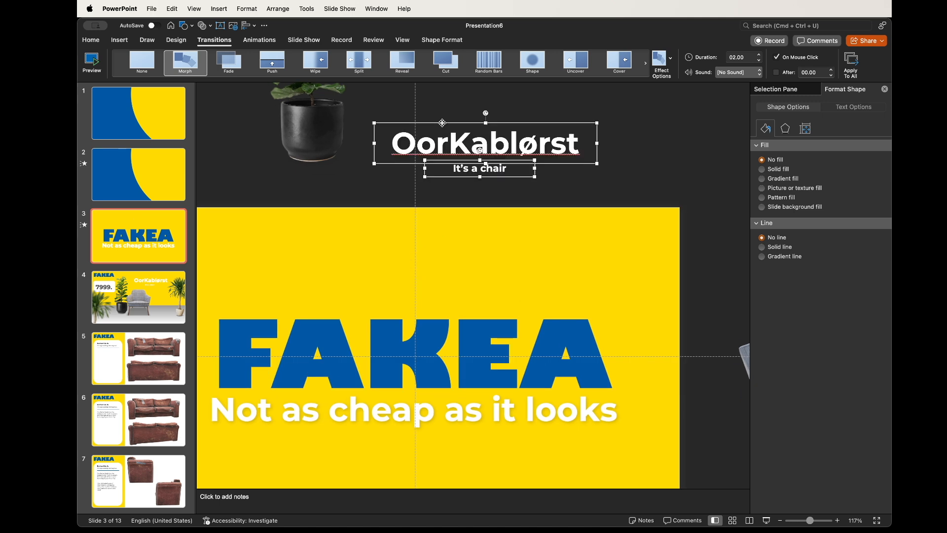
left_click(633, 181)
scroll(606, 181, "down", 5)
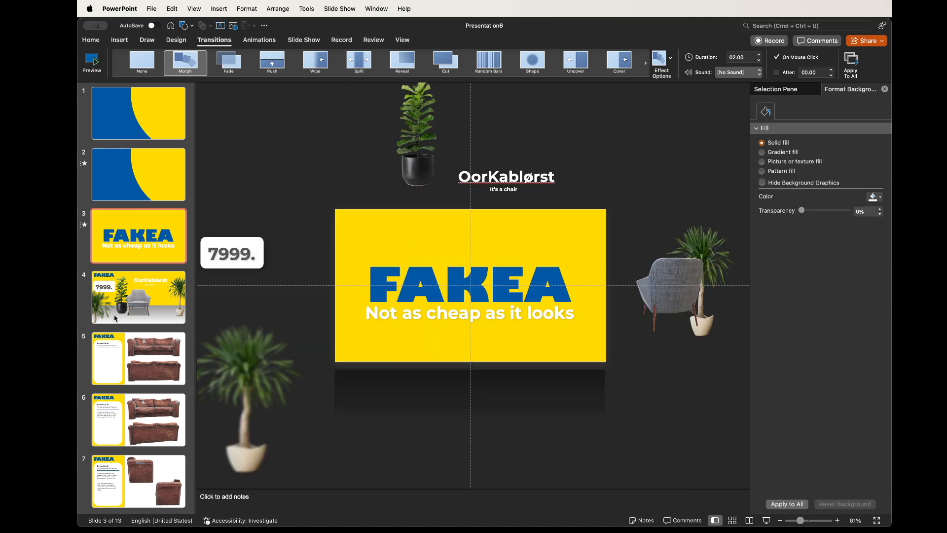
- Apply the Morph transition to slide 4 and add the off-slide OorKablørst objects from slide 3 around slide 5
left_click(132, 298)
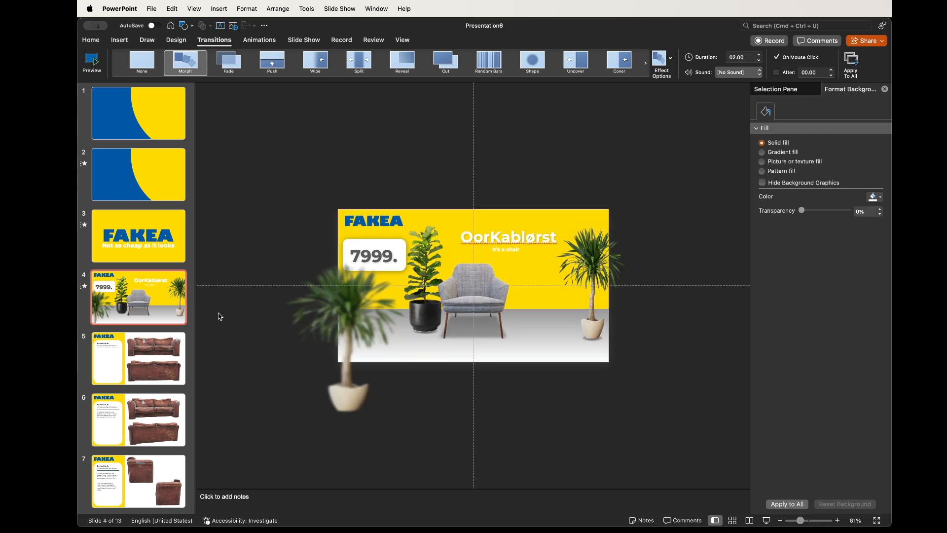
left_click(142, 362)
scroll(141, 362, "down", 2)
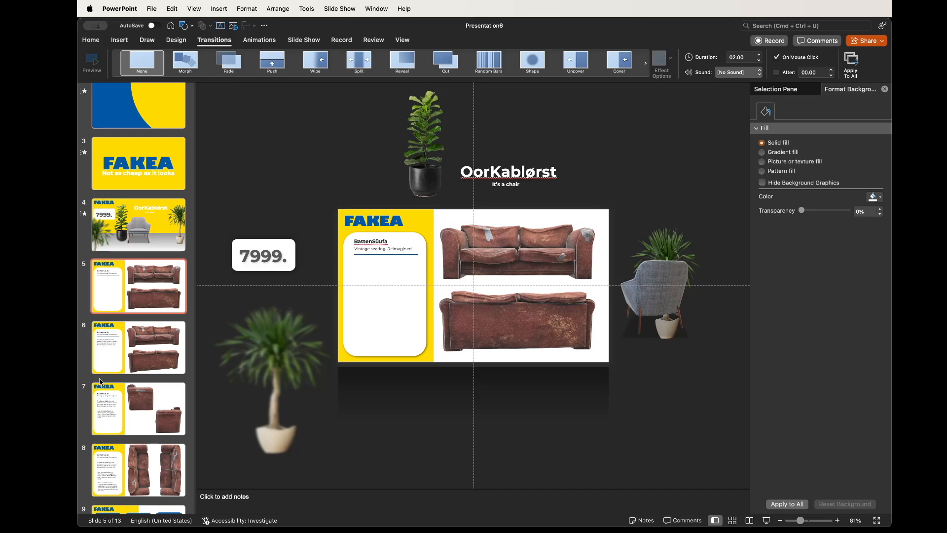
- Apply the Morph transition to slide 5 and the slides after it
scroll(103, 355, "down", 5)
scroll(112, 327, "up", 3)
left_click(155, 123)
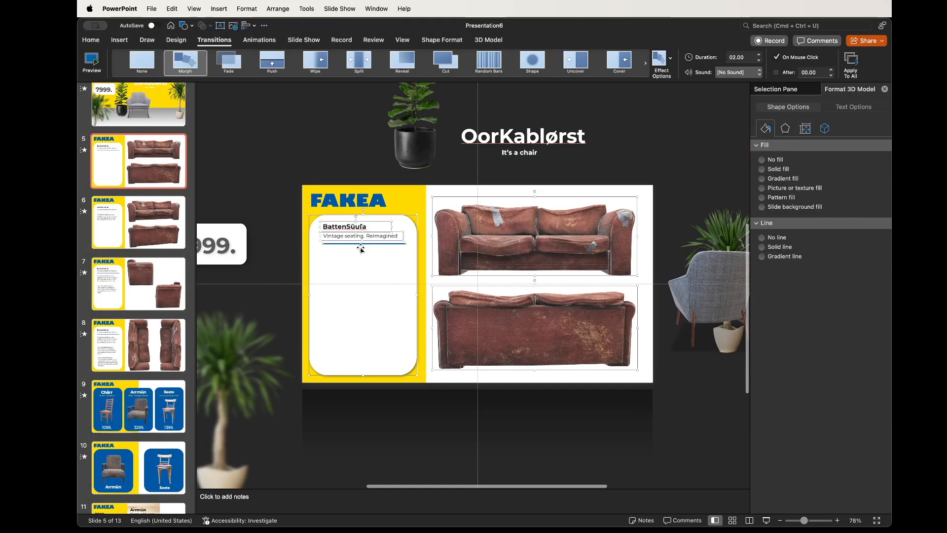
- Check the BattenSüufa sofa slides 5 to 7 and view slide 7 as a slide show
left_click(149, 167)
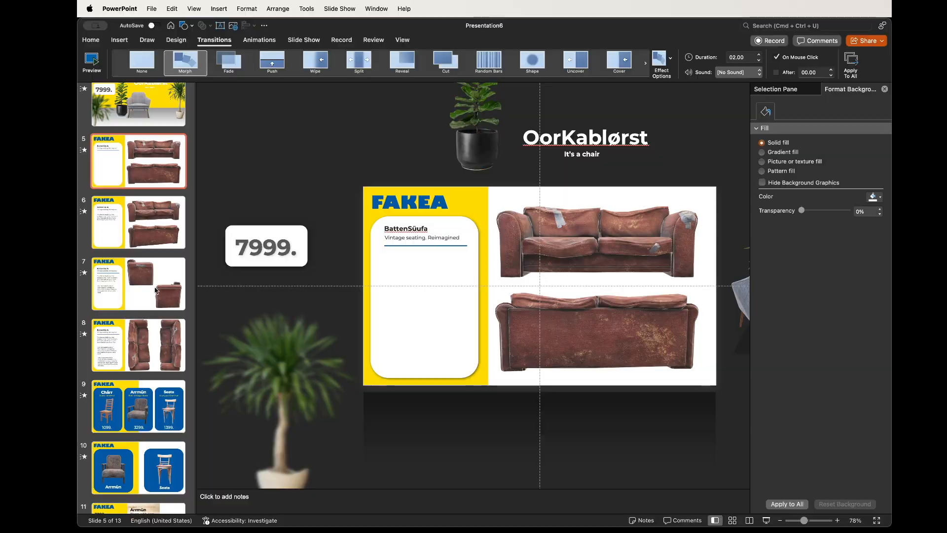
left_click(140, 228)
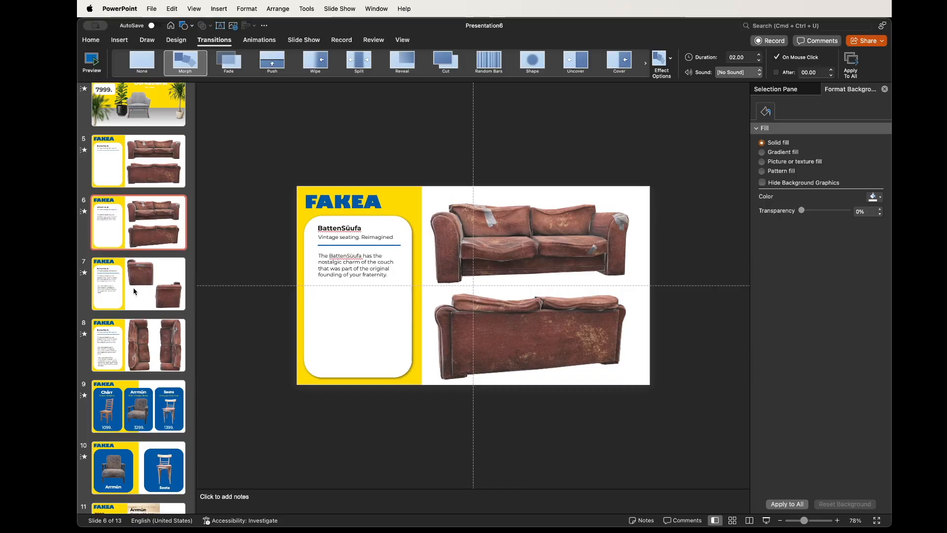
left_click(130, 294)
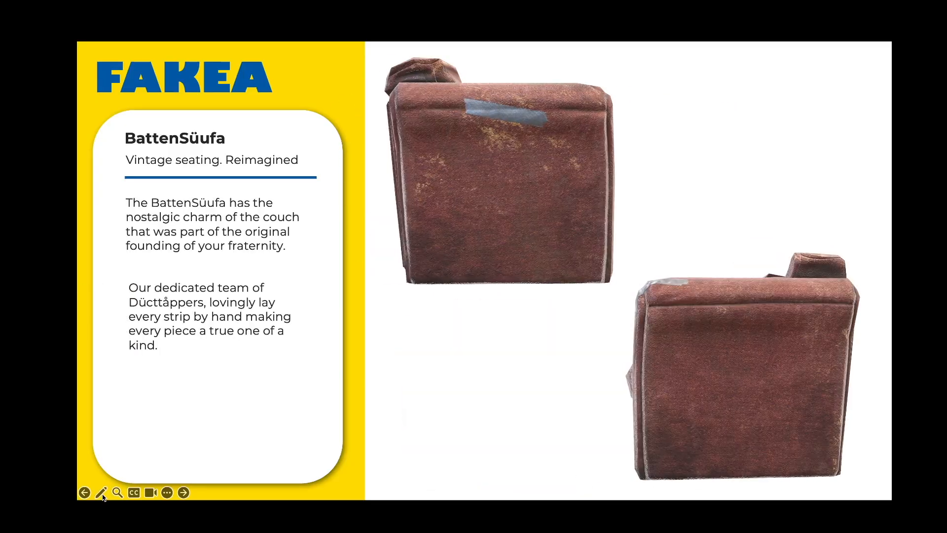